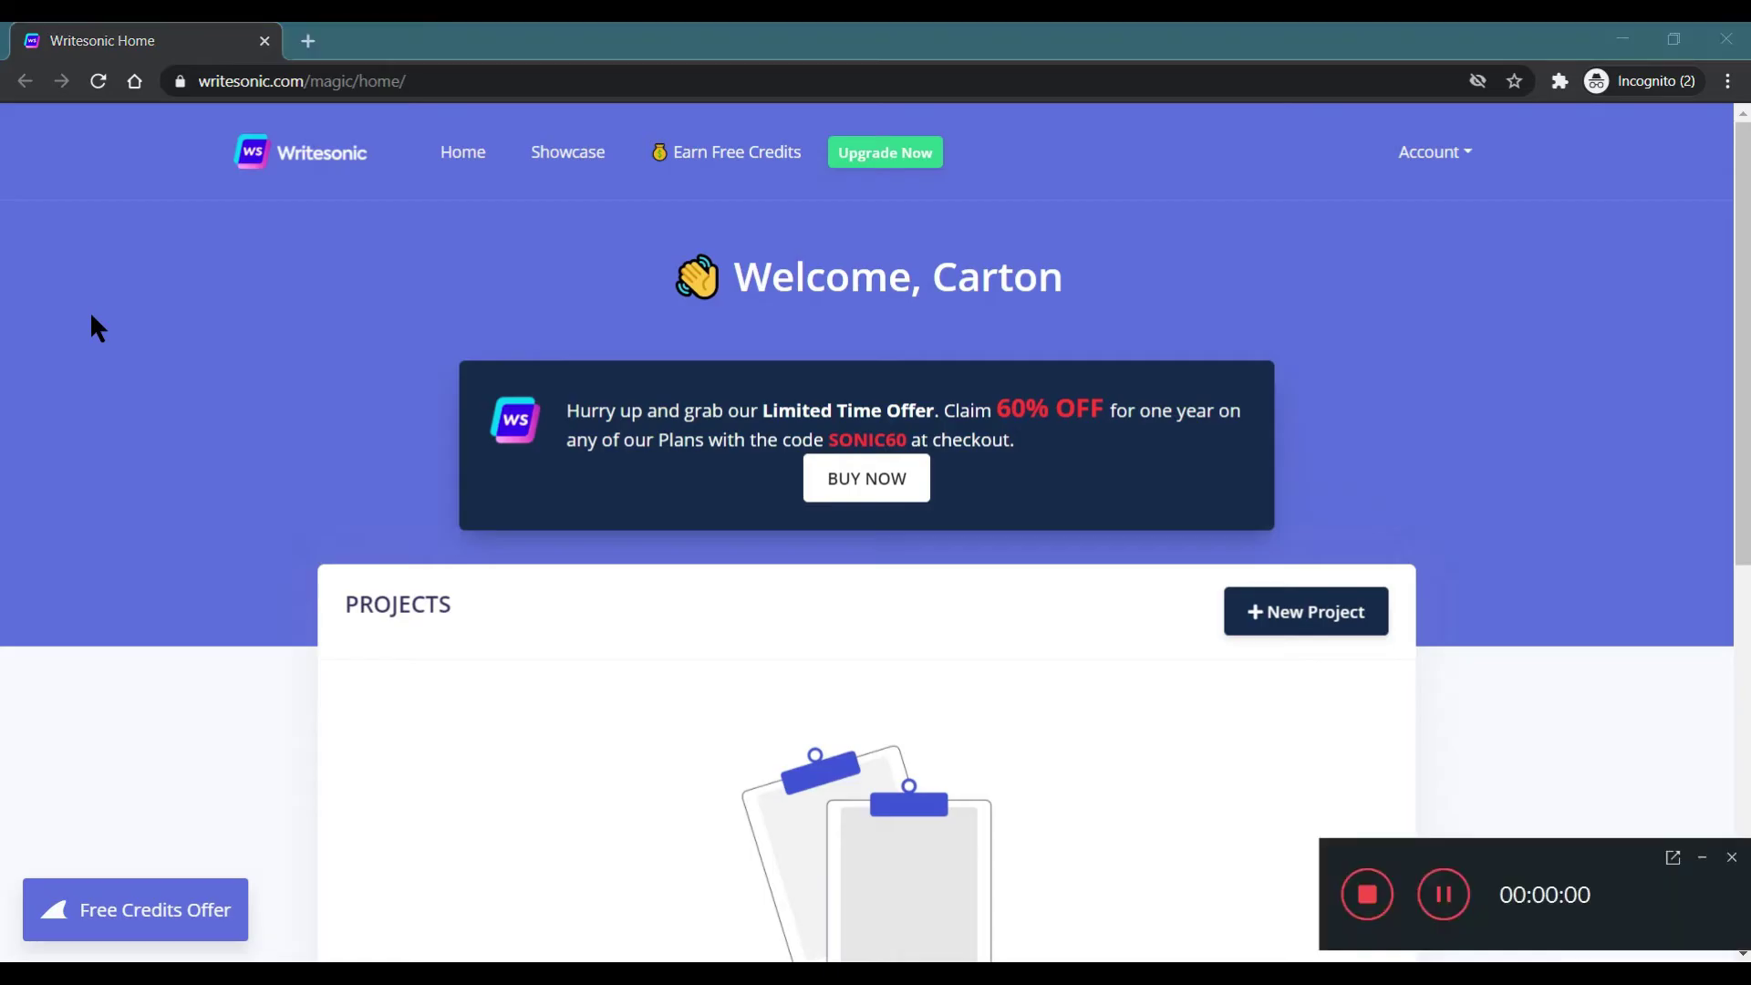
Return to the Writesonic home page and scroll down to the empty Projects section
{"action": "left_click", "coordinate": [1703, 859]}
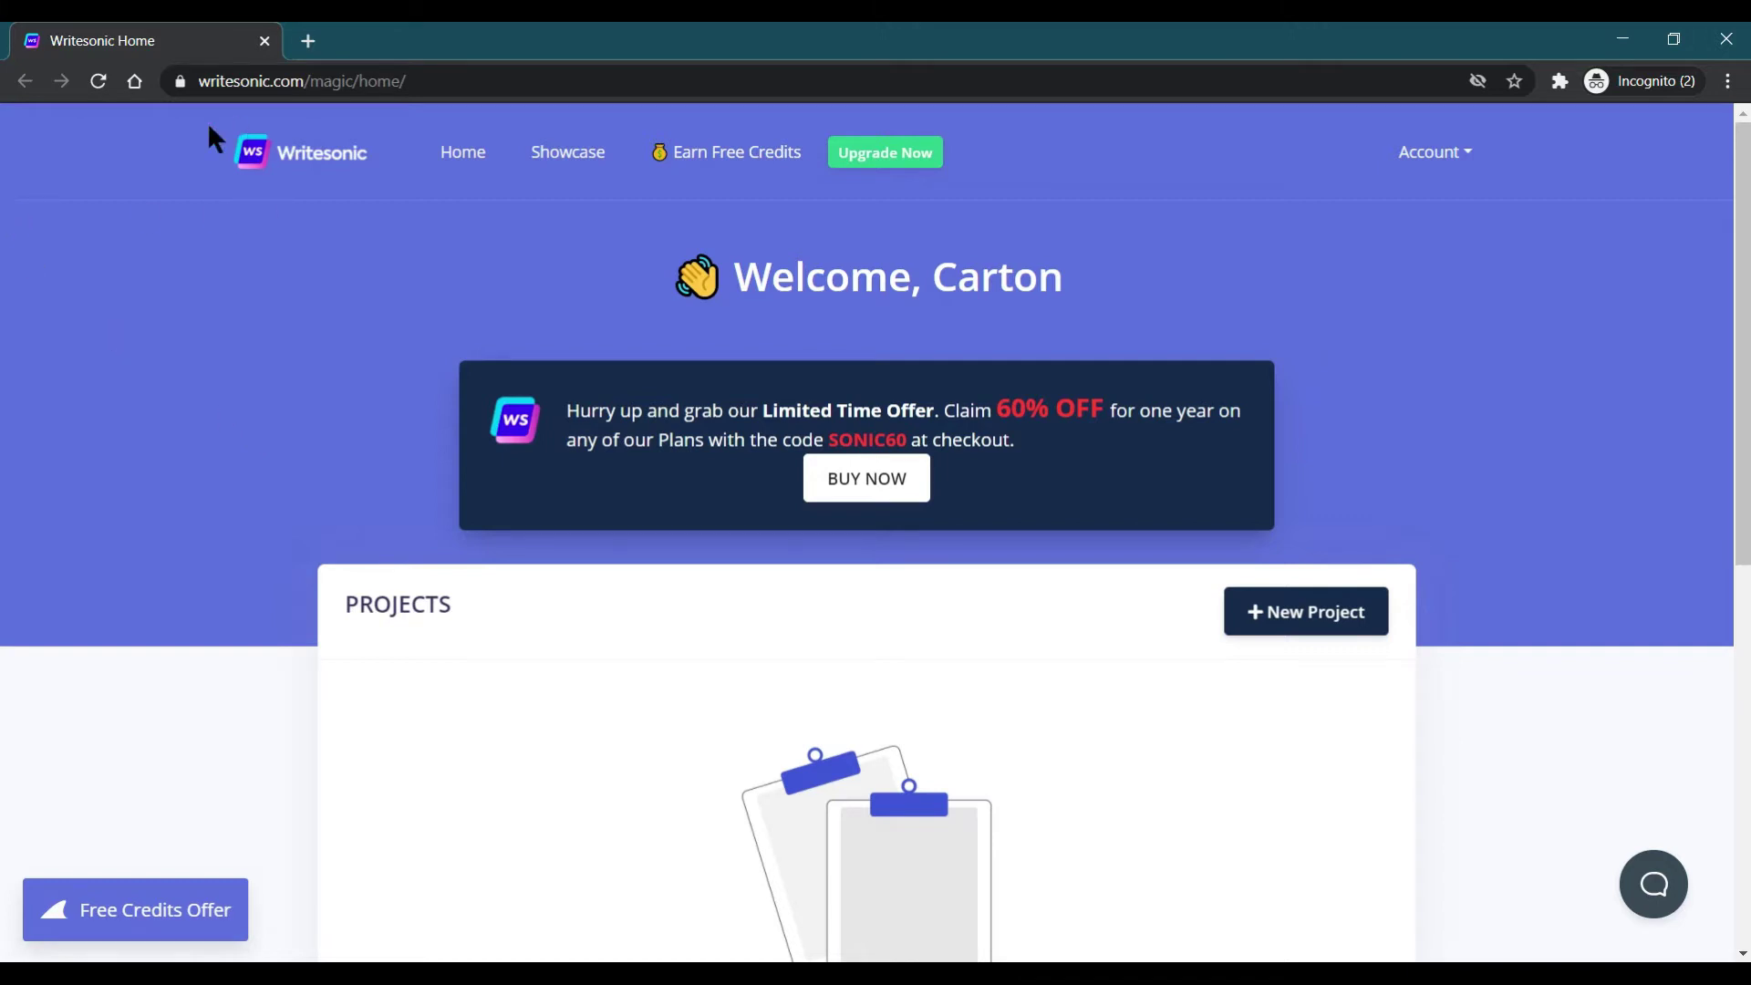
{"action": "scroll", "coordinate": [187, 297], "scroll_direction": "down", "scroll_amount": 1}
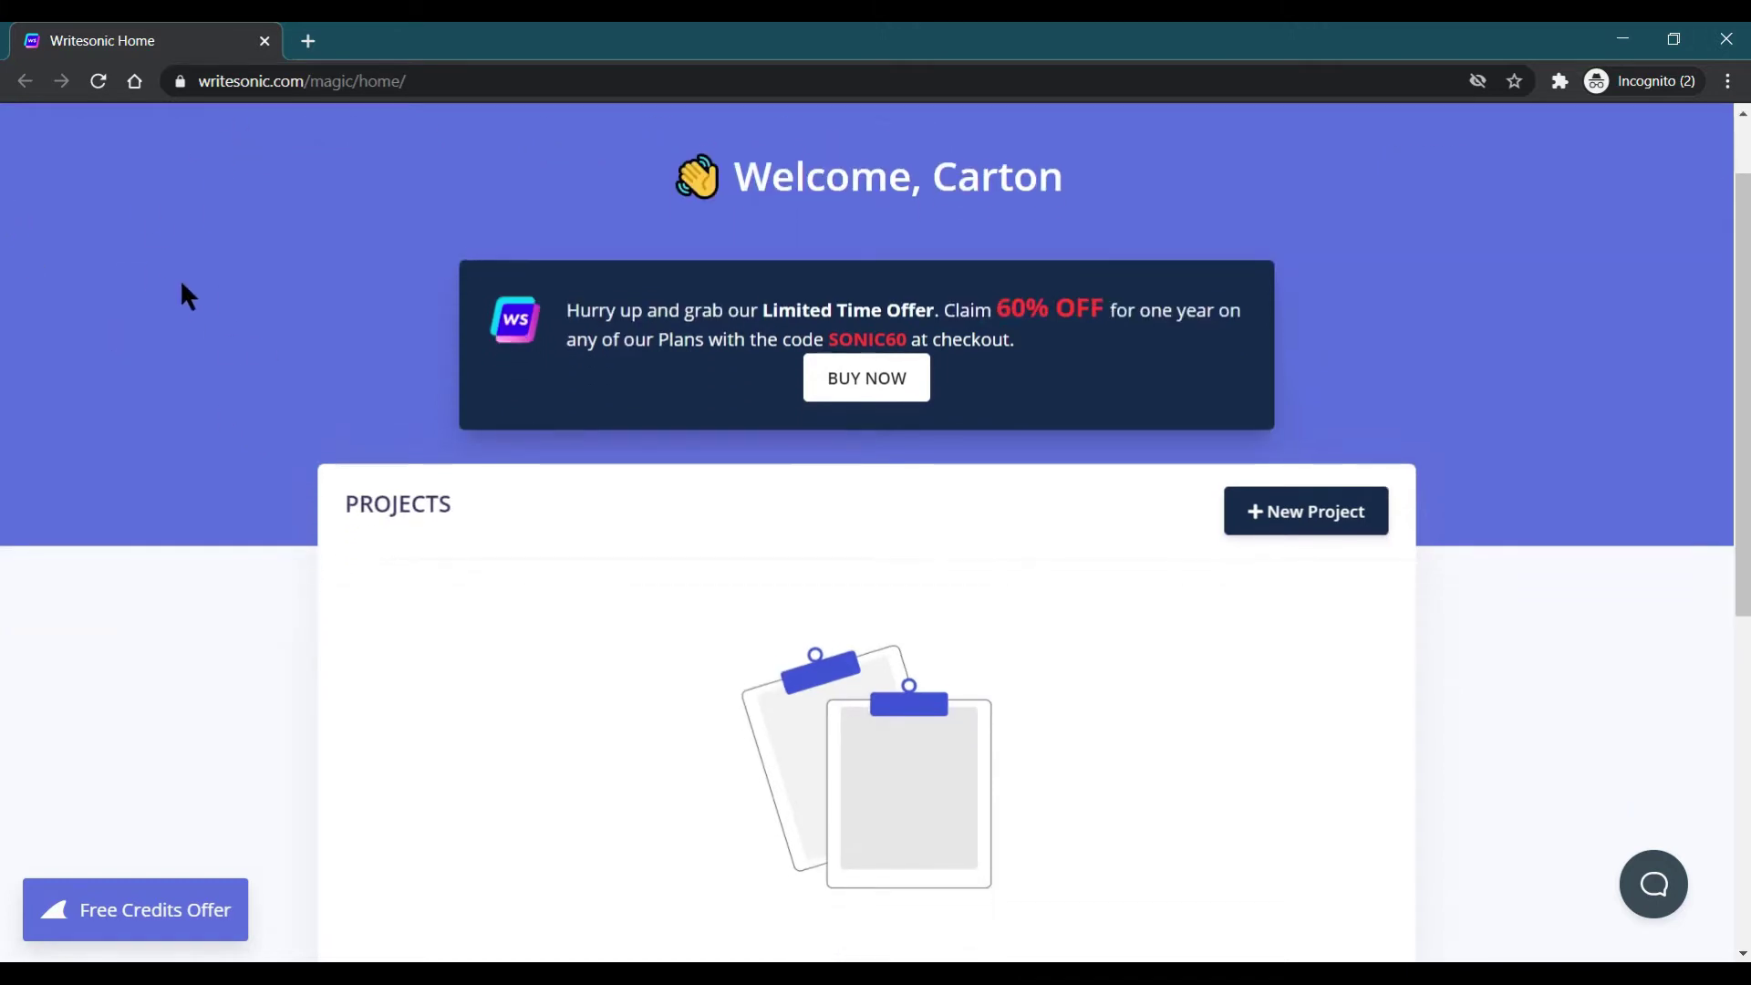
{"action": "scroll", "coordinate": [182, 293], "scroll_direction": "up", "scroll_amount": 1}
{"action": "scroll", "coordinate": [189, 514], "scroll_direction": "down", "scroll_amount": 1}
{"action": "scroll", "coordinate": [190, 514], "scroll_direction": "down", "scroll_amount": 1}
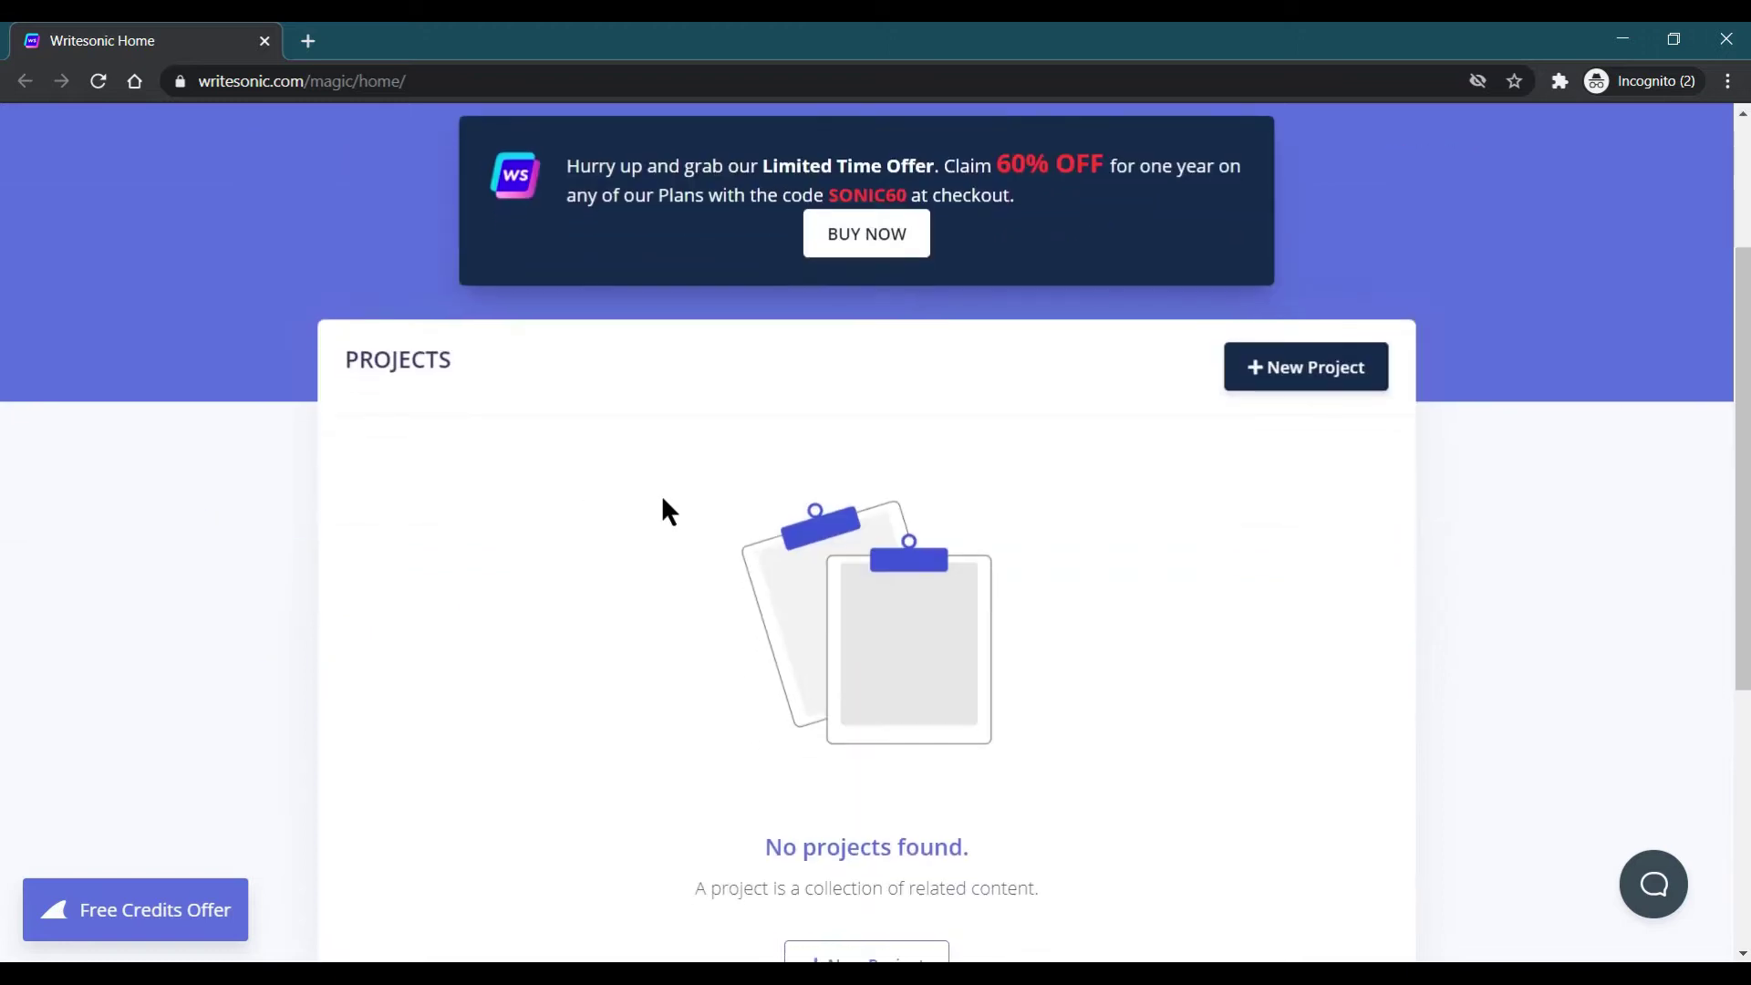
{"action": "scroll", "coordinate": [660, 509], "scroll_direction": "down", "scroll_amount": 1}
Create a project named 'run' and scroll its dashboard to the Writing Tools cards
{"action": "left_click", "coordinate": [1315, 315]}
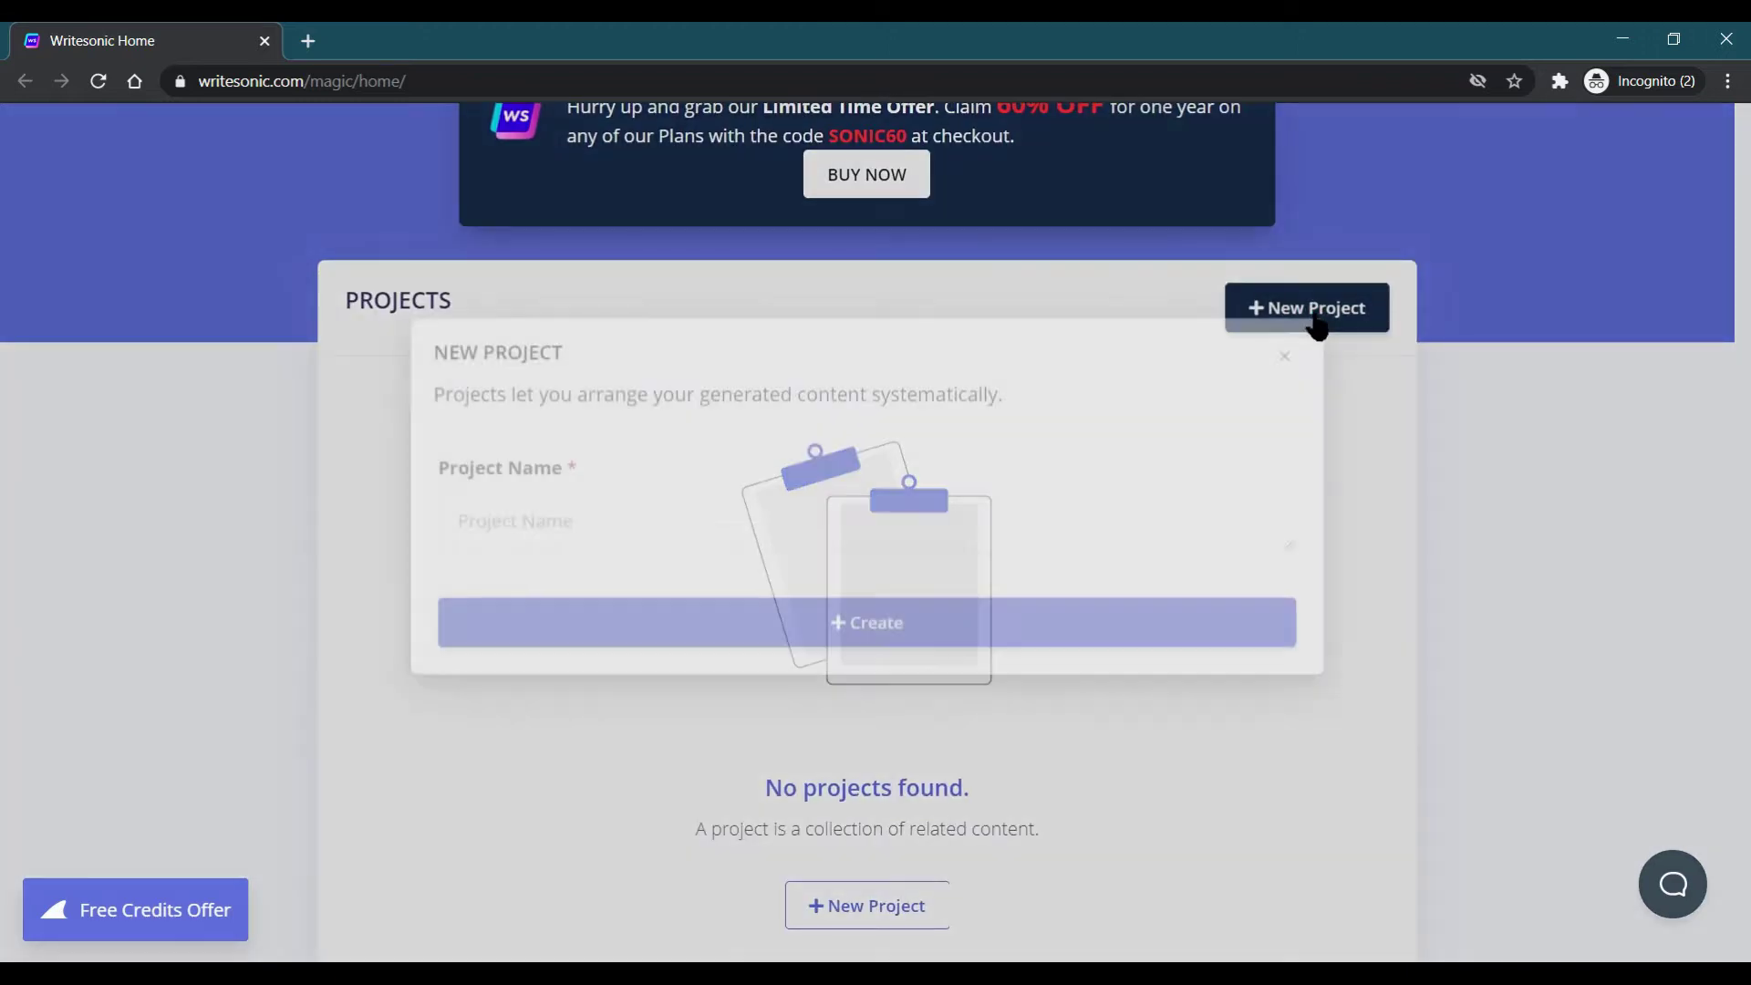
{"action": "left_click", "coordinate": [709, 548]}
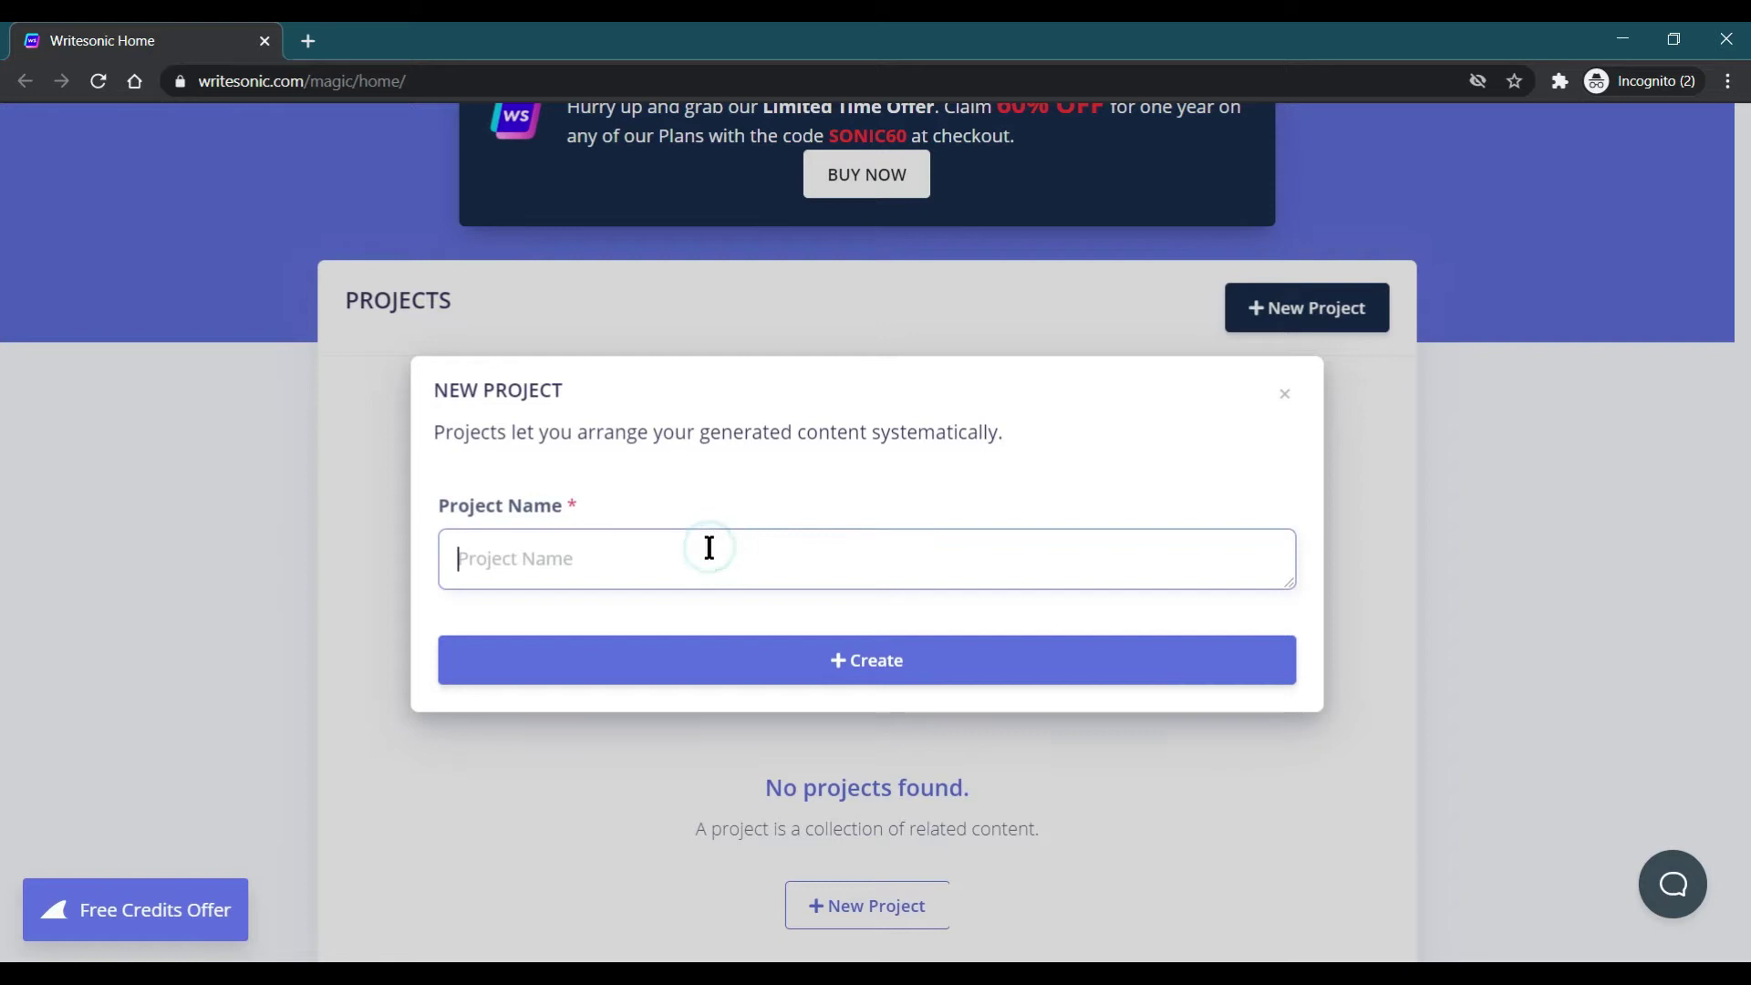
{"action": "type", "text": "run"}
{"action": "left_click", "coordinate": [828, 660]}
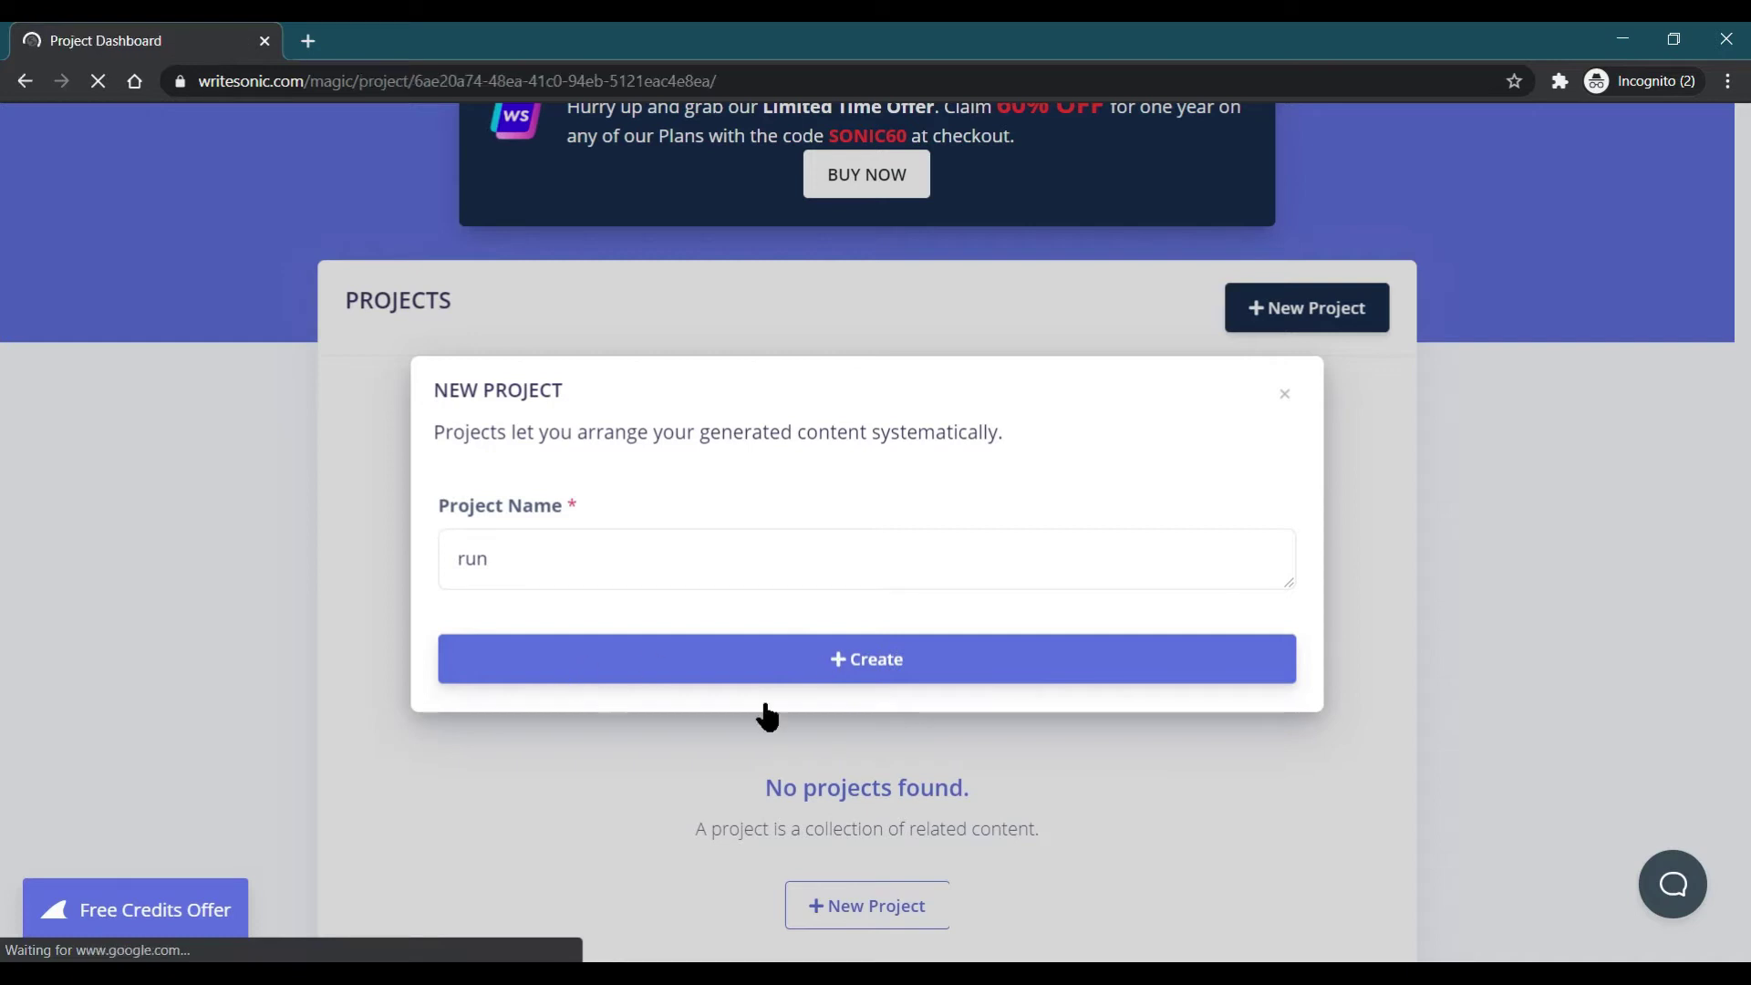
{"action": "scroll", "coordinate": [518, 602], "scroll_direction": "down", "scroll_amount": 2}
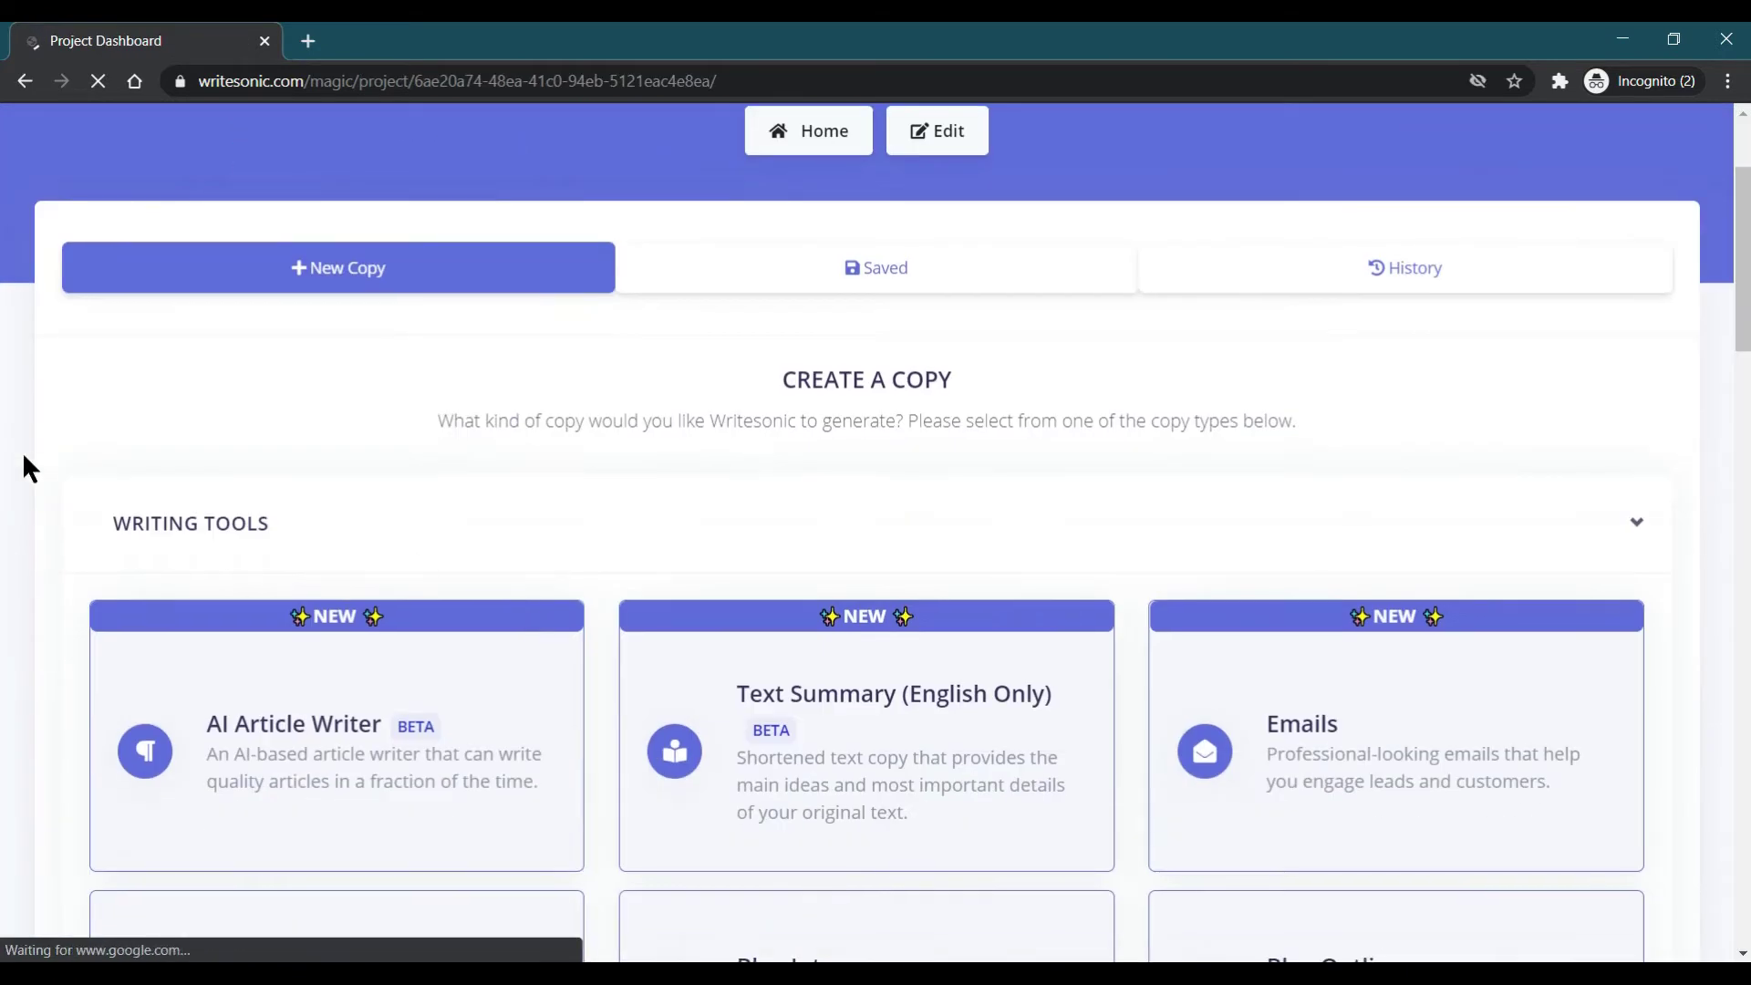
{"action": "scroll", "coordinate": [22, 452], "scroll_direction": "down", "scroll_amount": 4}
{"action": "scroll", "coordinate": [37, 515], "scroll_direction": "down", "scroll_amount": 1}
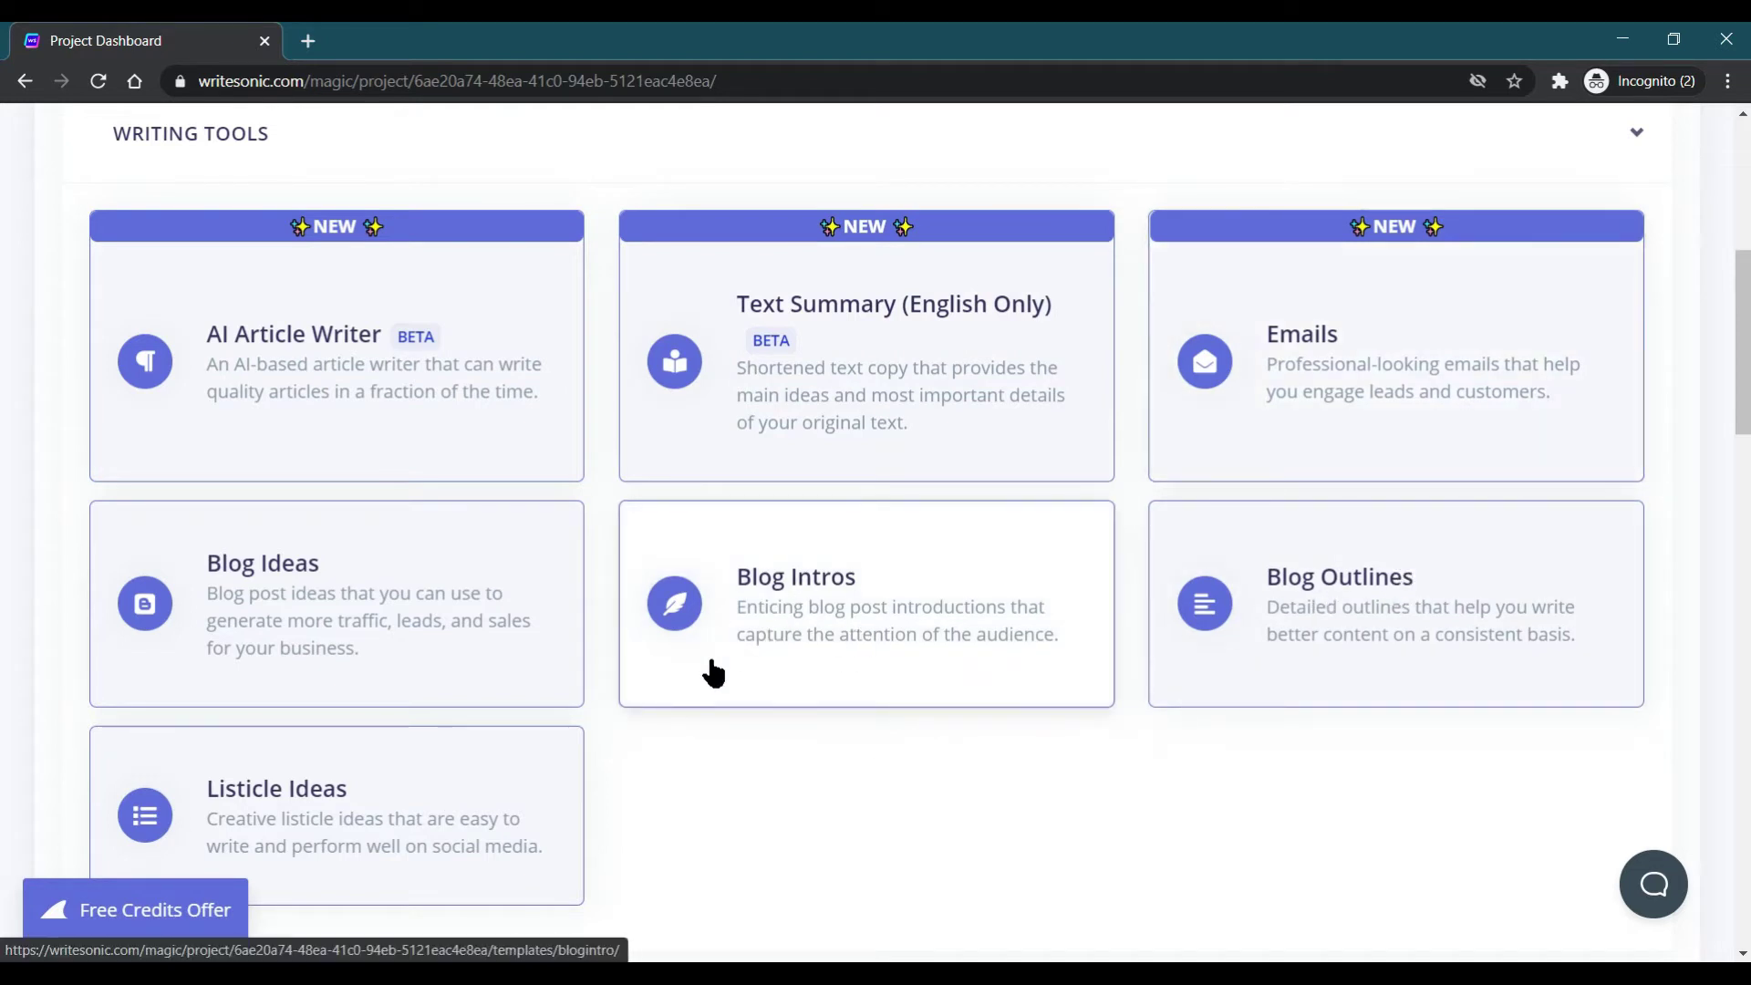
{"action": "scroll", "coordinate": [281, 614], "scroll_direction": "up", "scroll_amount": 2}
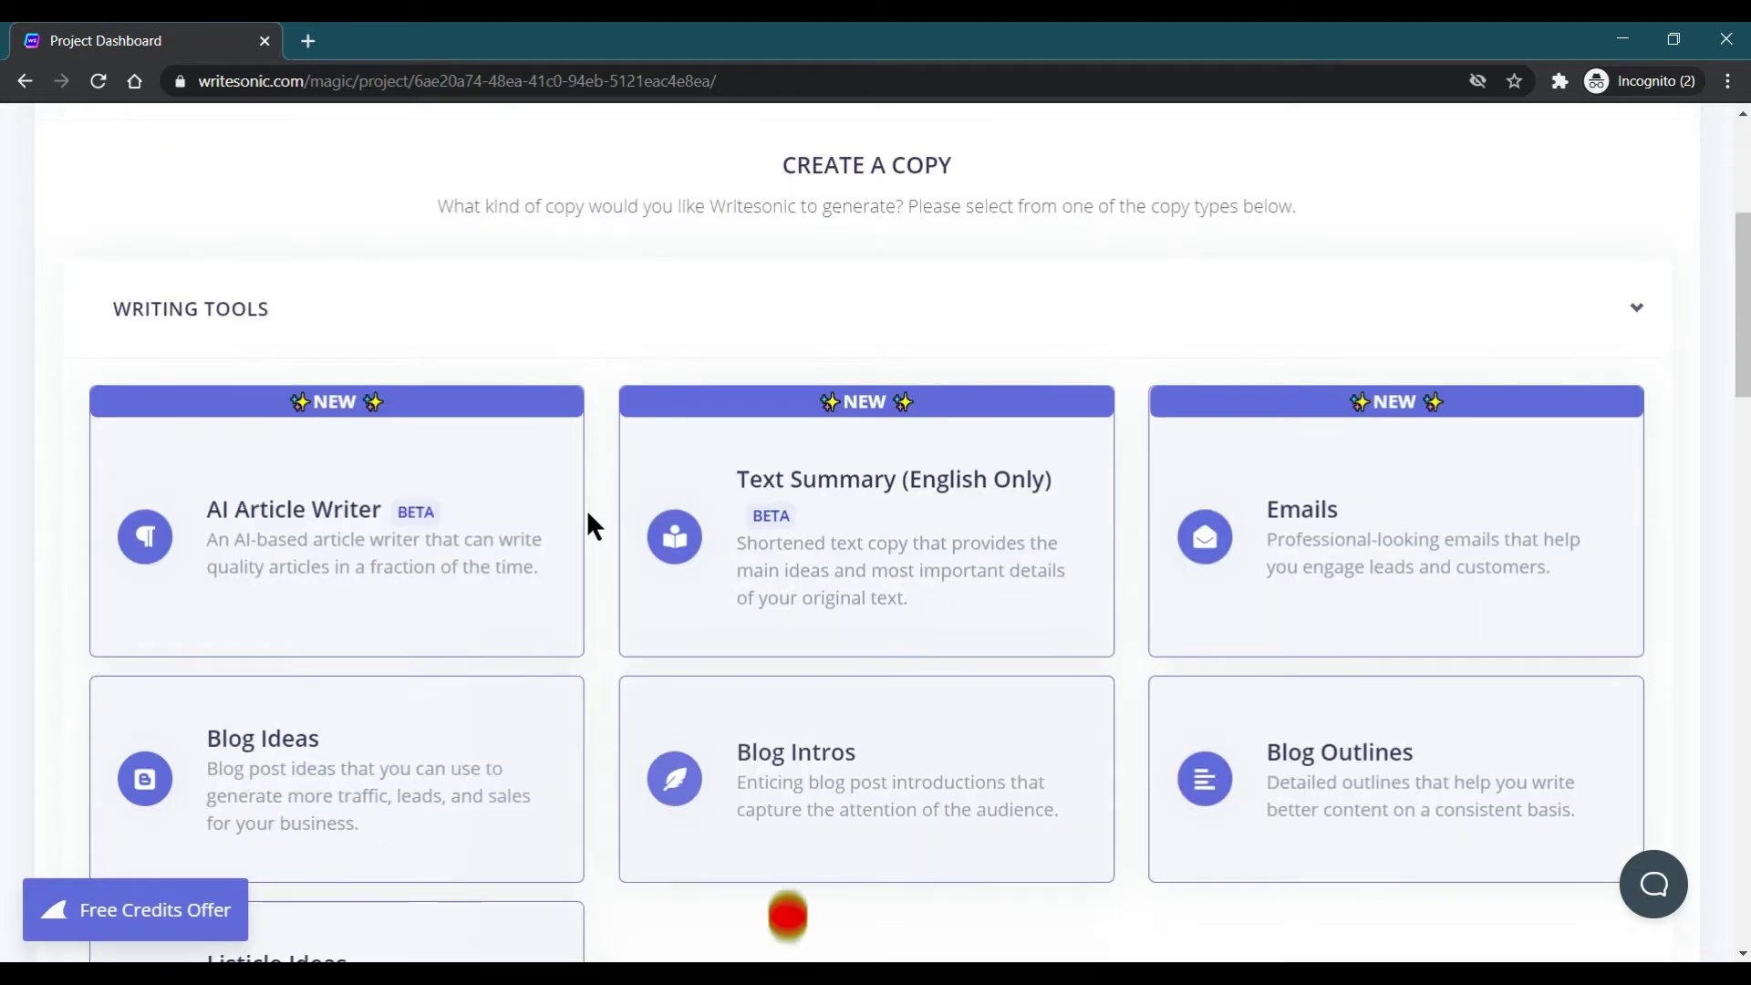
In the AI Article Writer, enter target topic 'Running' and review the 10 generated ideas
{"action": "left_click", "coordinate": [348, 570]}
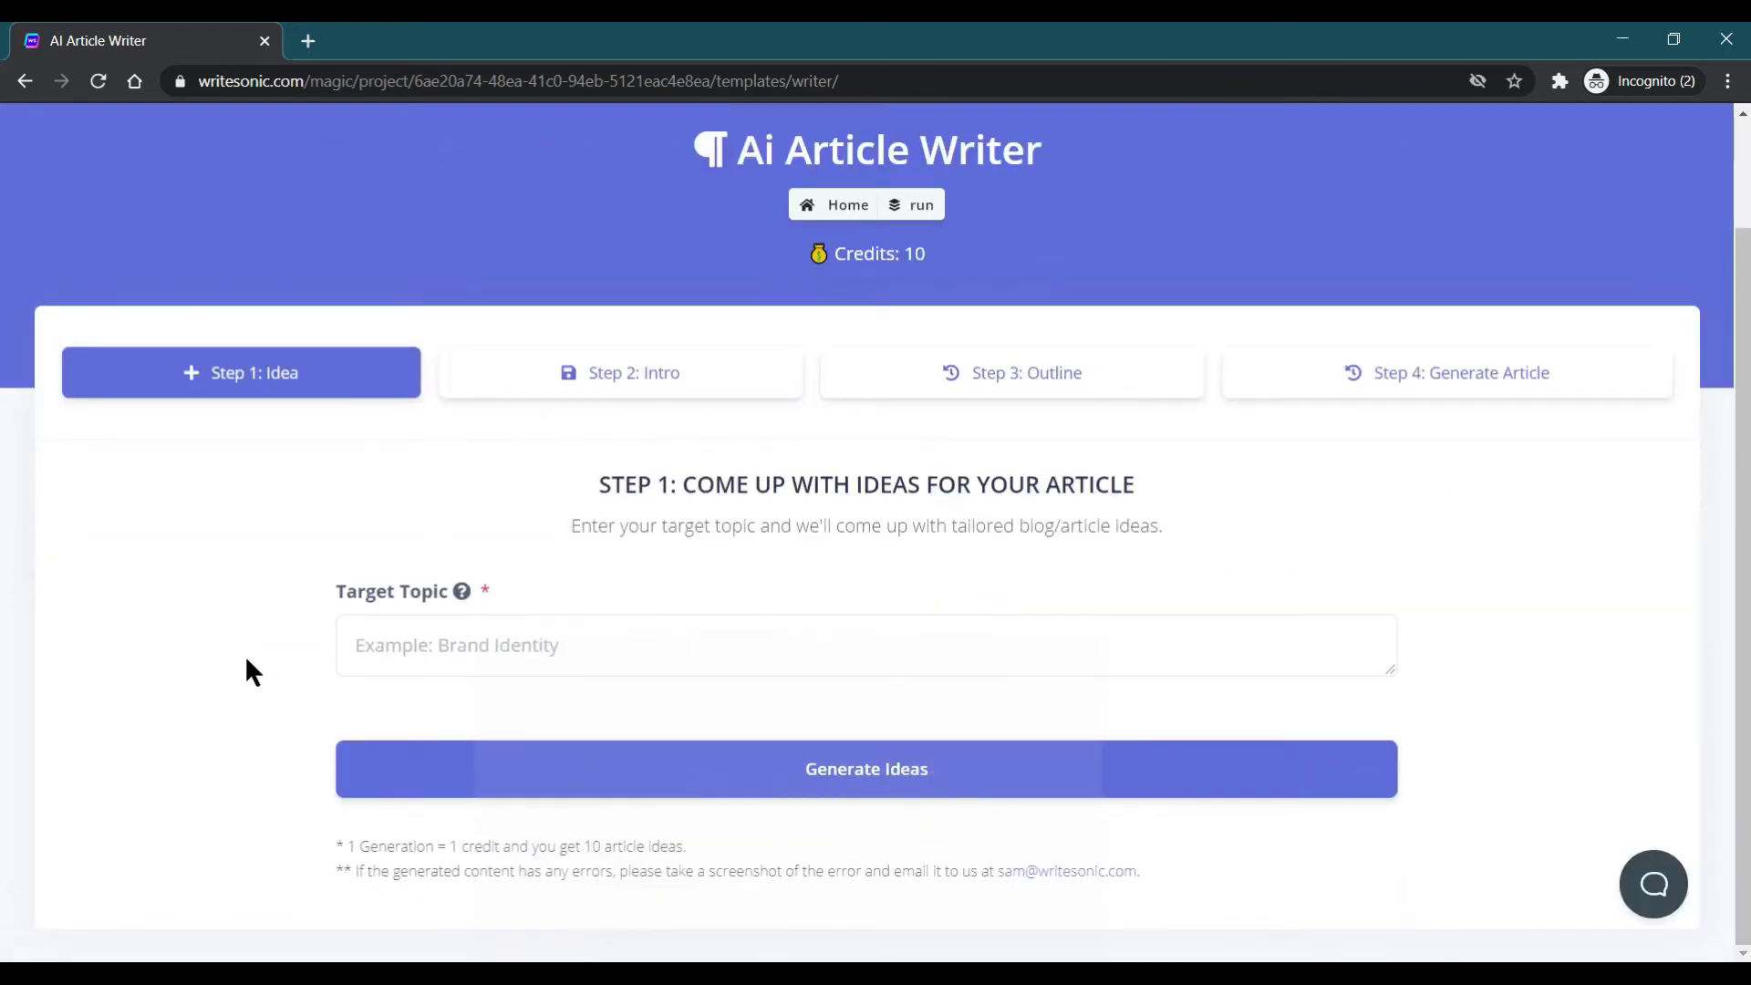
{"action": "left_click", "coordinate": [408, 658]}
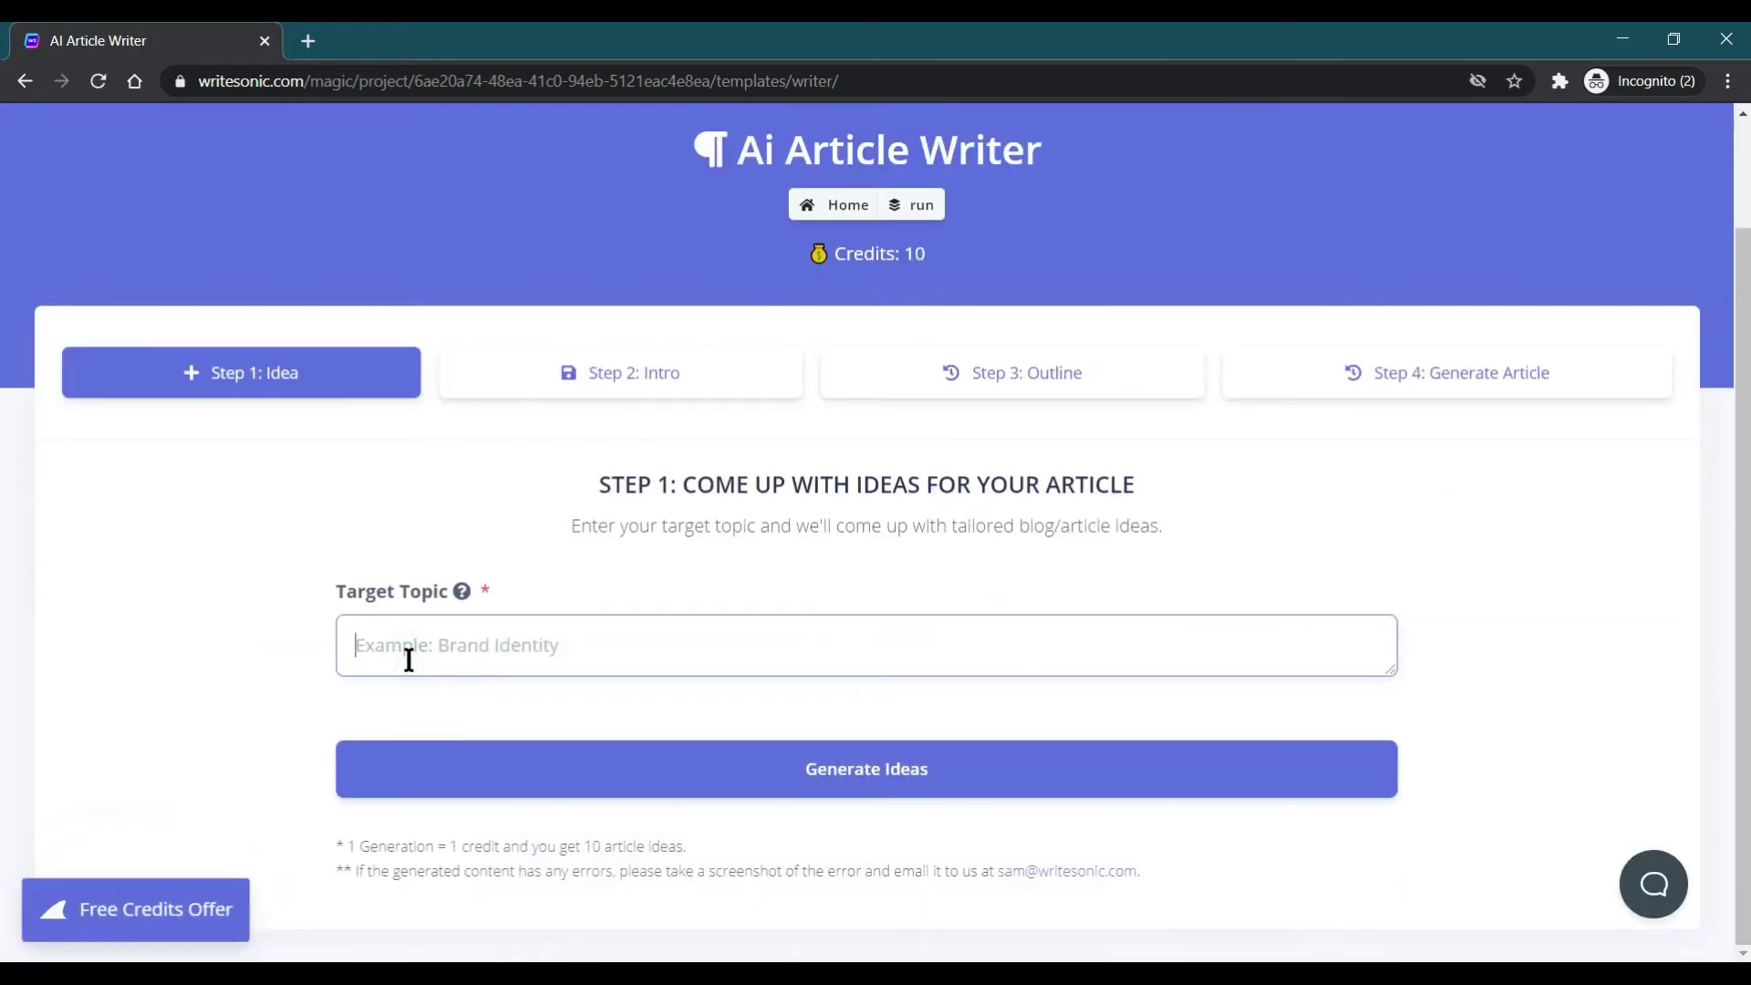
{"action": "type", "text": "R"}
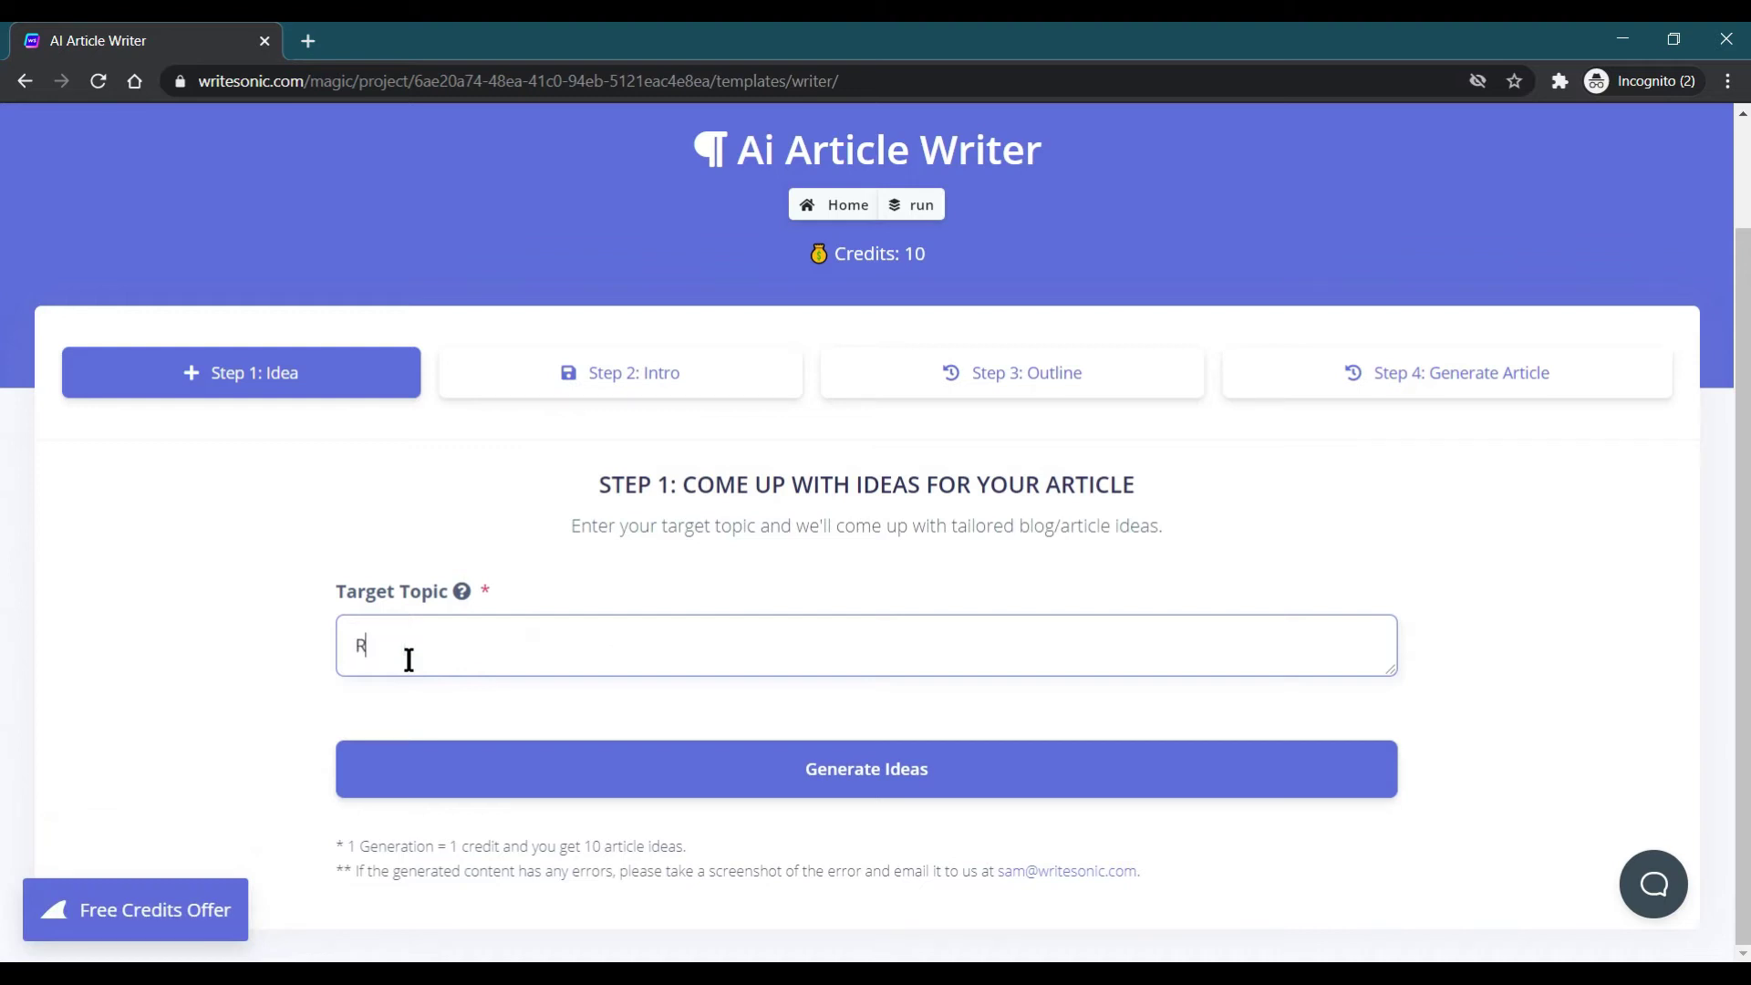
{"action": "type", "text": "unning"}
{"action": "left_click", "coordinate": [878, 774]}
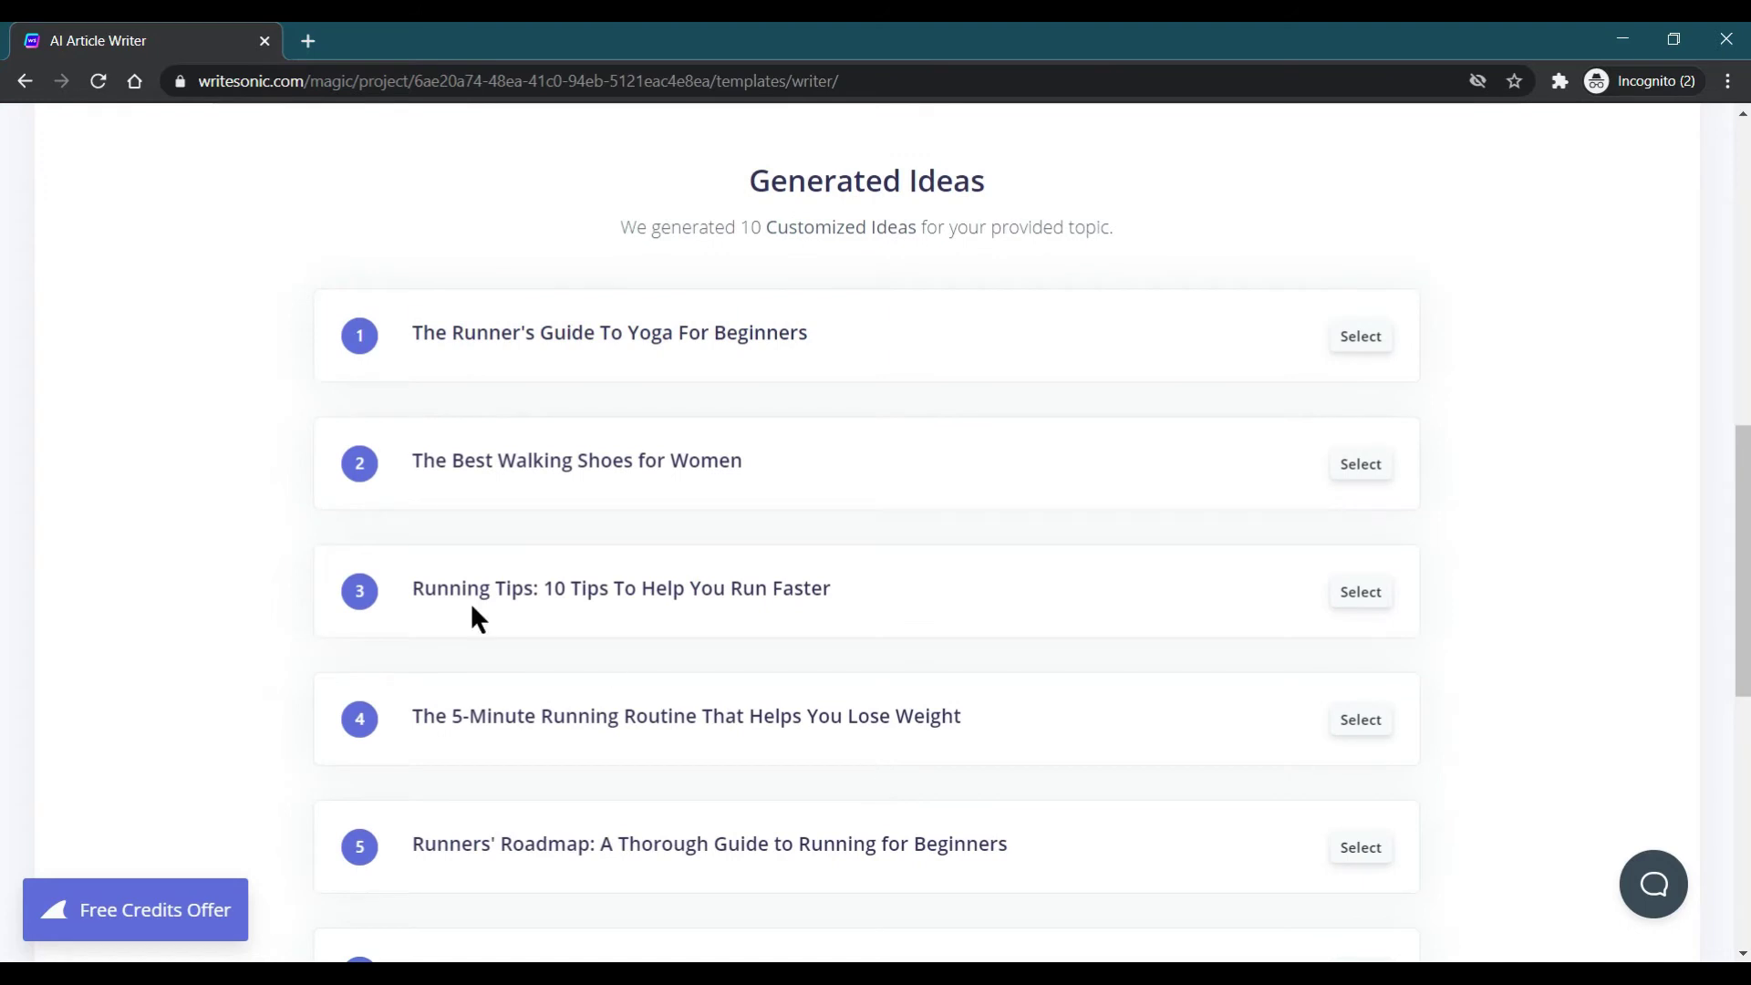
{"action": "scroll", "coordinate": [228, 593], "scroll_direction": "down", "scroll_amount": 6}
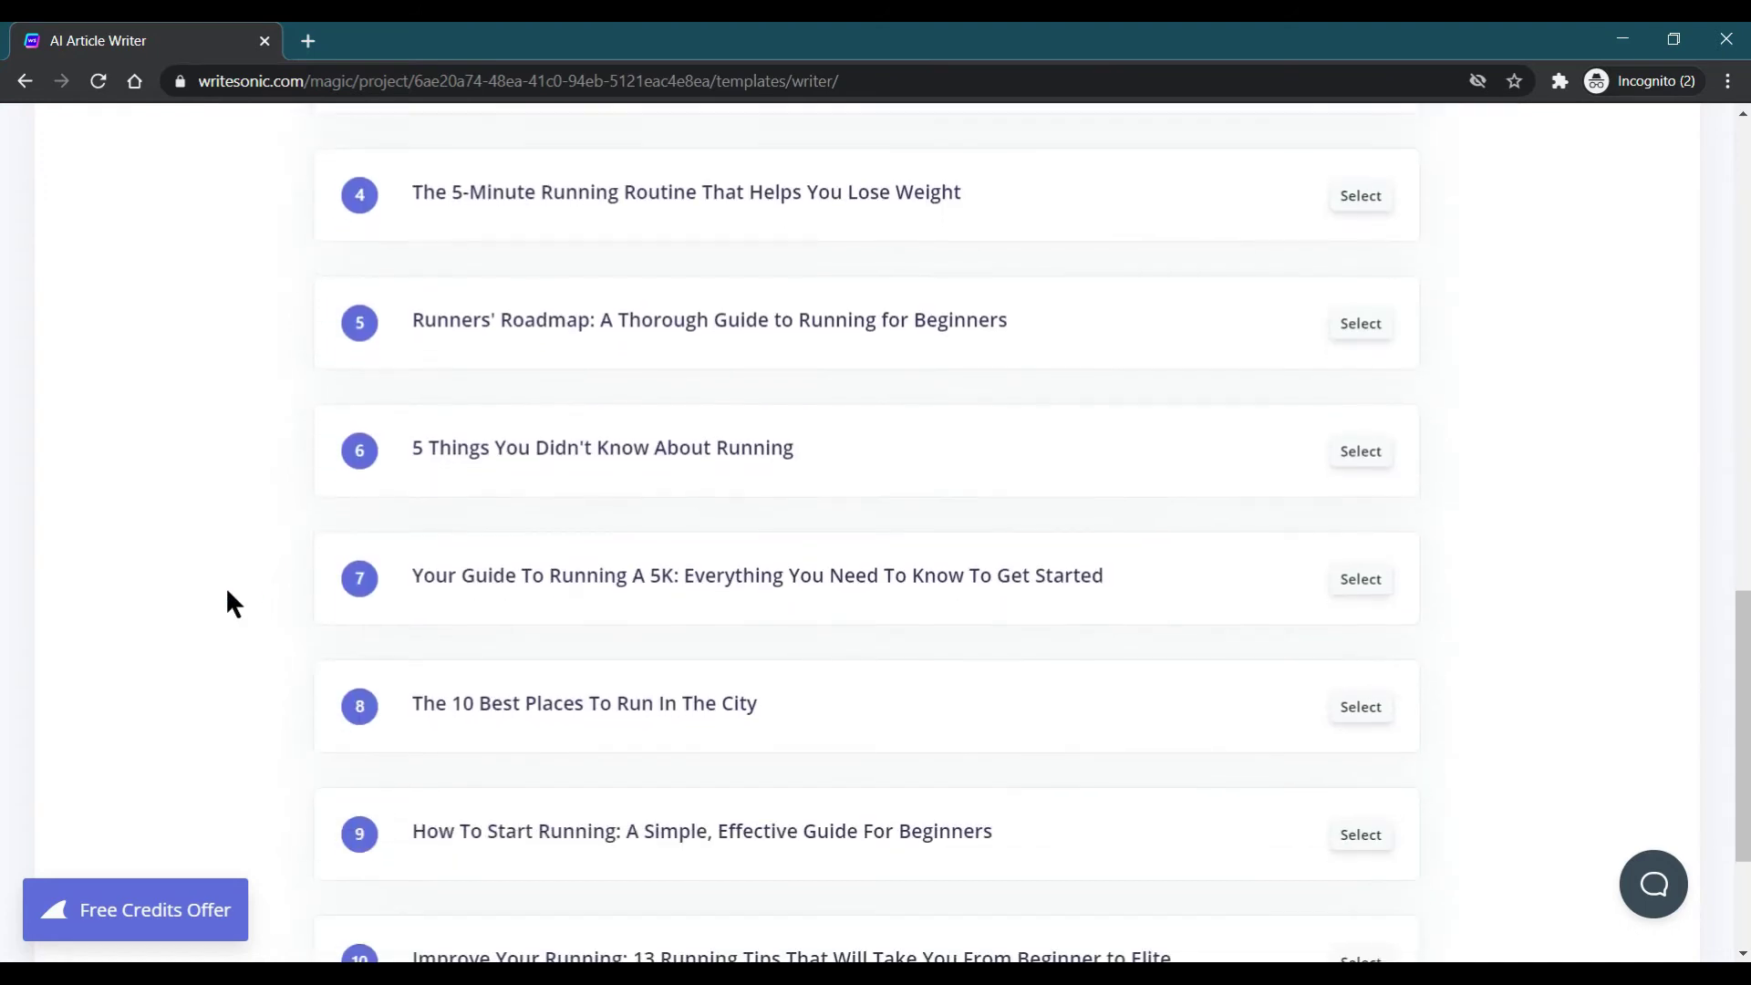
{"action": "scroll", "coordinate": [228, 593], "scroll_direction": "down", "scroll_amount": 3}
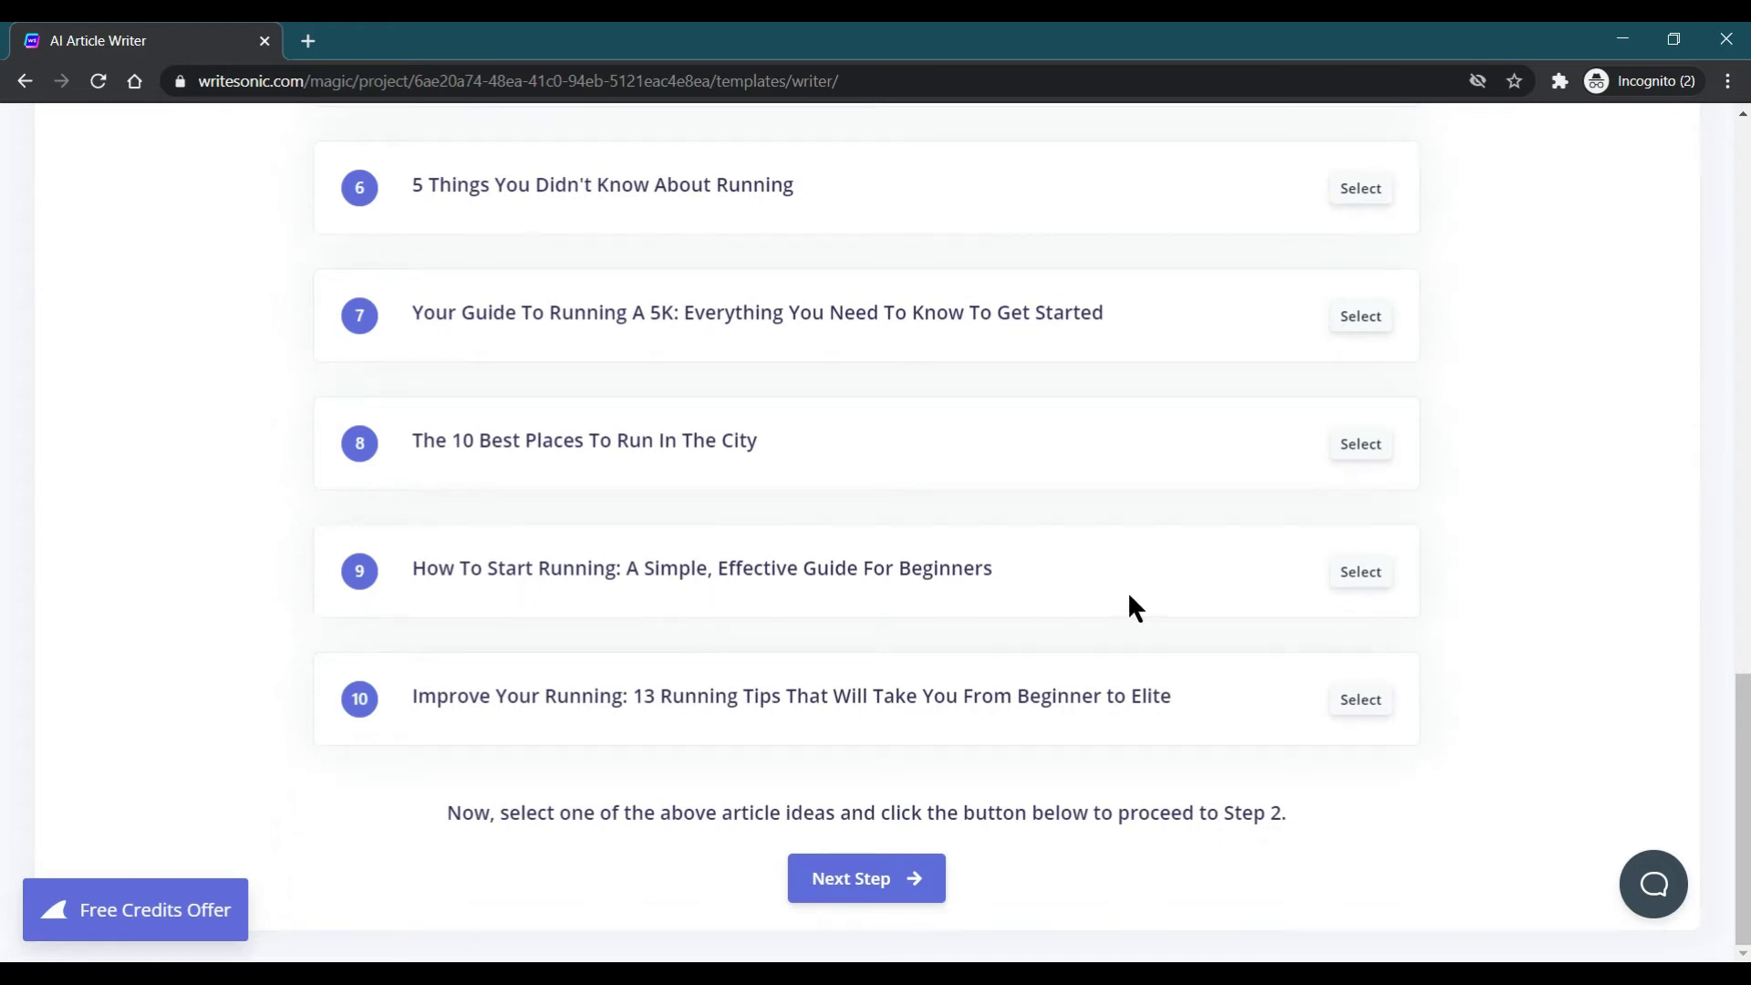
Choose 'How To Start Running: A Simple, Effective Guide For Beginners' as the title and reach the intro step
{"action": "left_click", "coordinate": [1369, 575]}
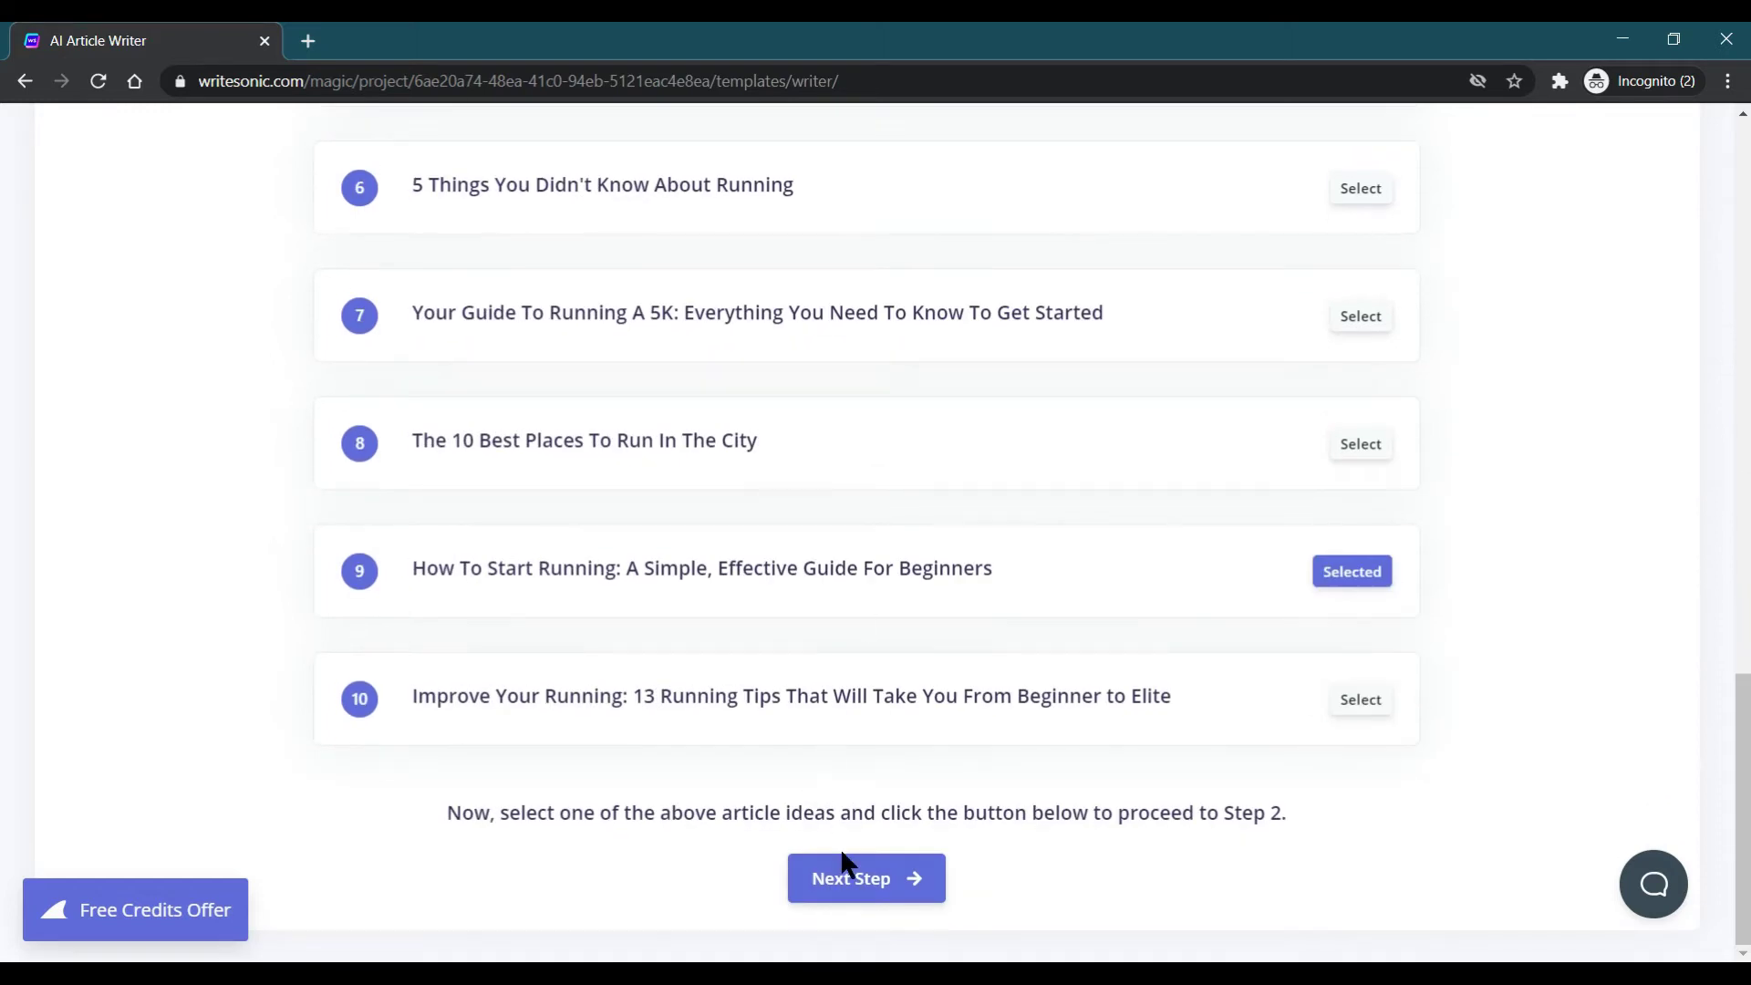
{"action": "left_click", "coordinate": [841, 881]}
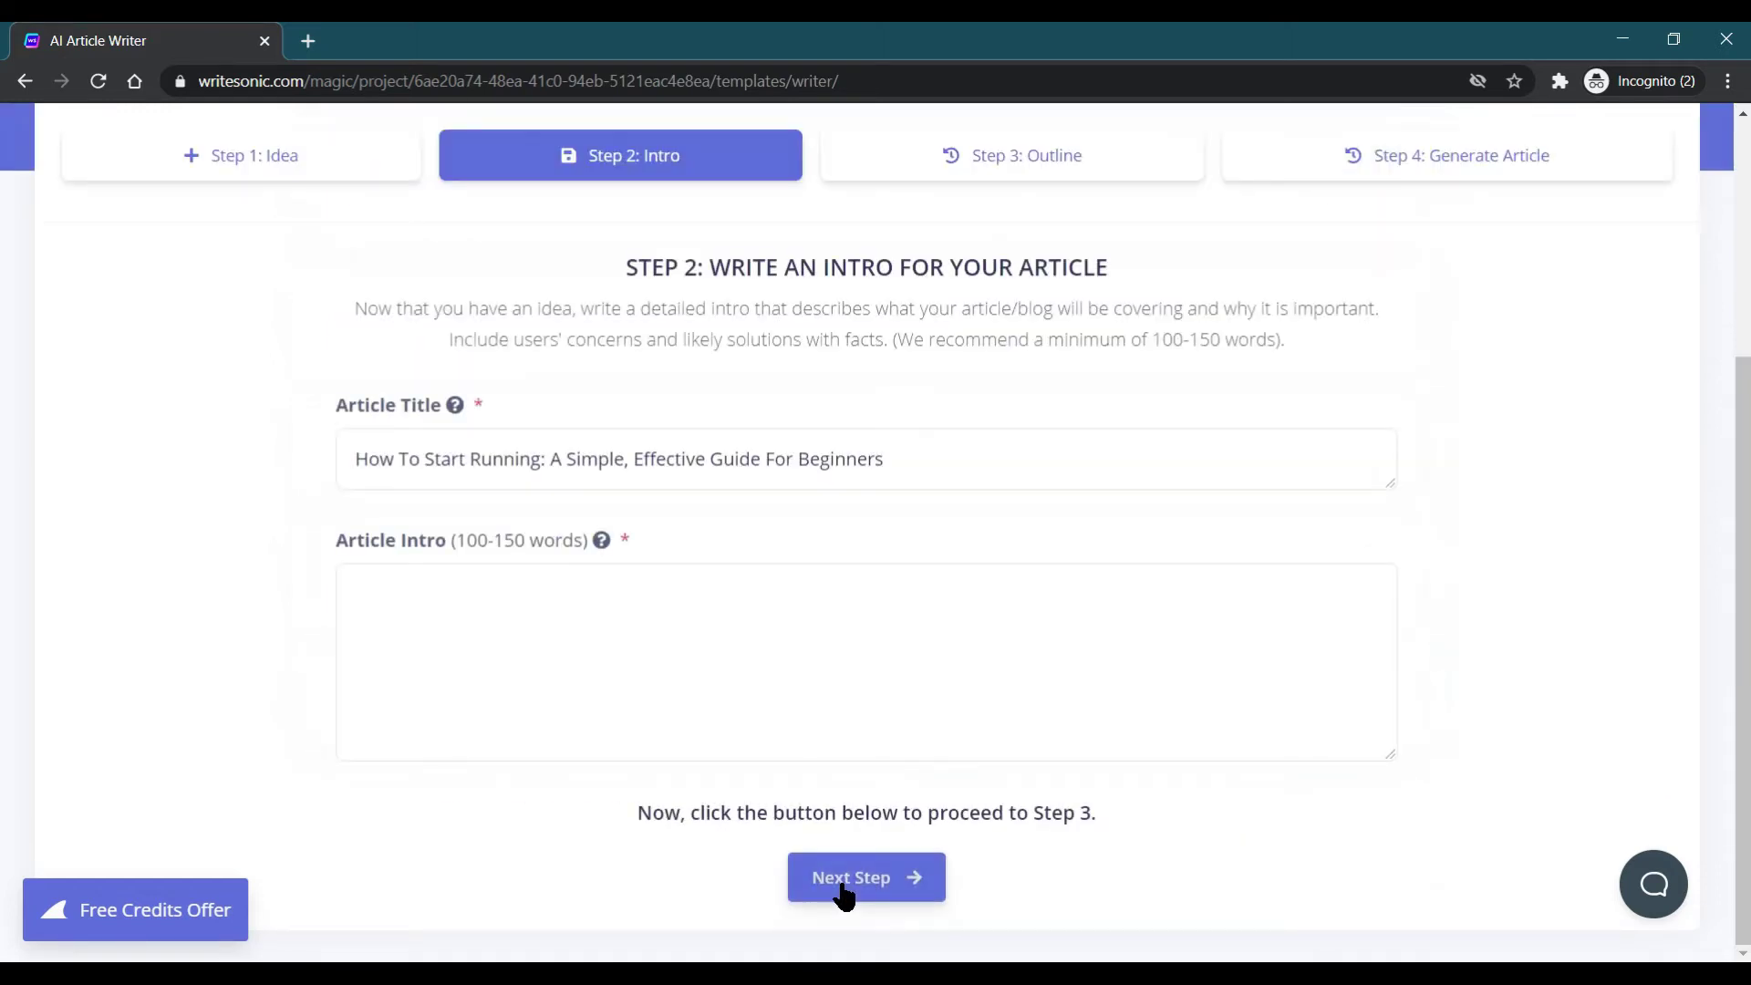
{"action": "left_click", "coordinate": [410, 457]}
{"action": "left_click", "coordinate": [786, 459]}
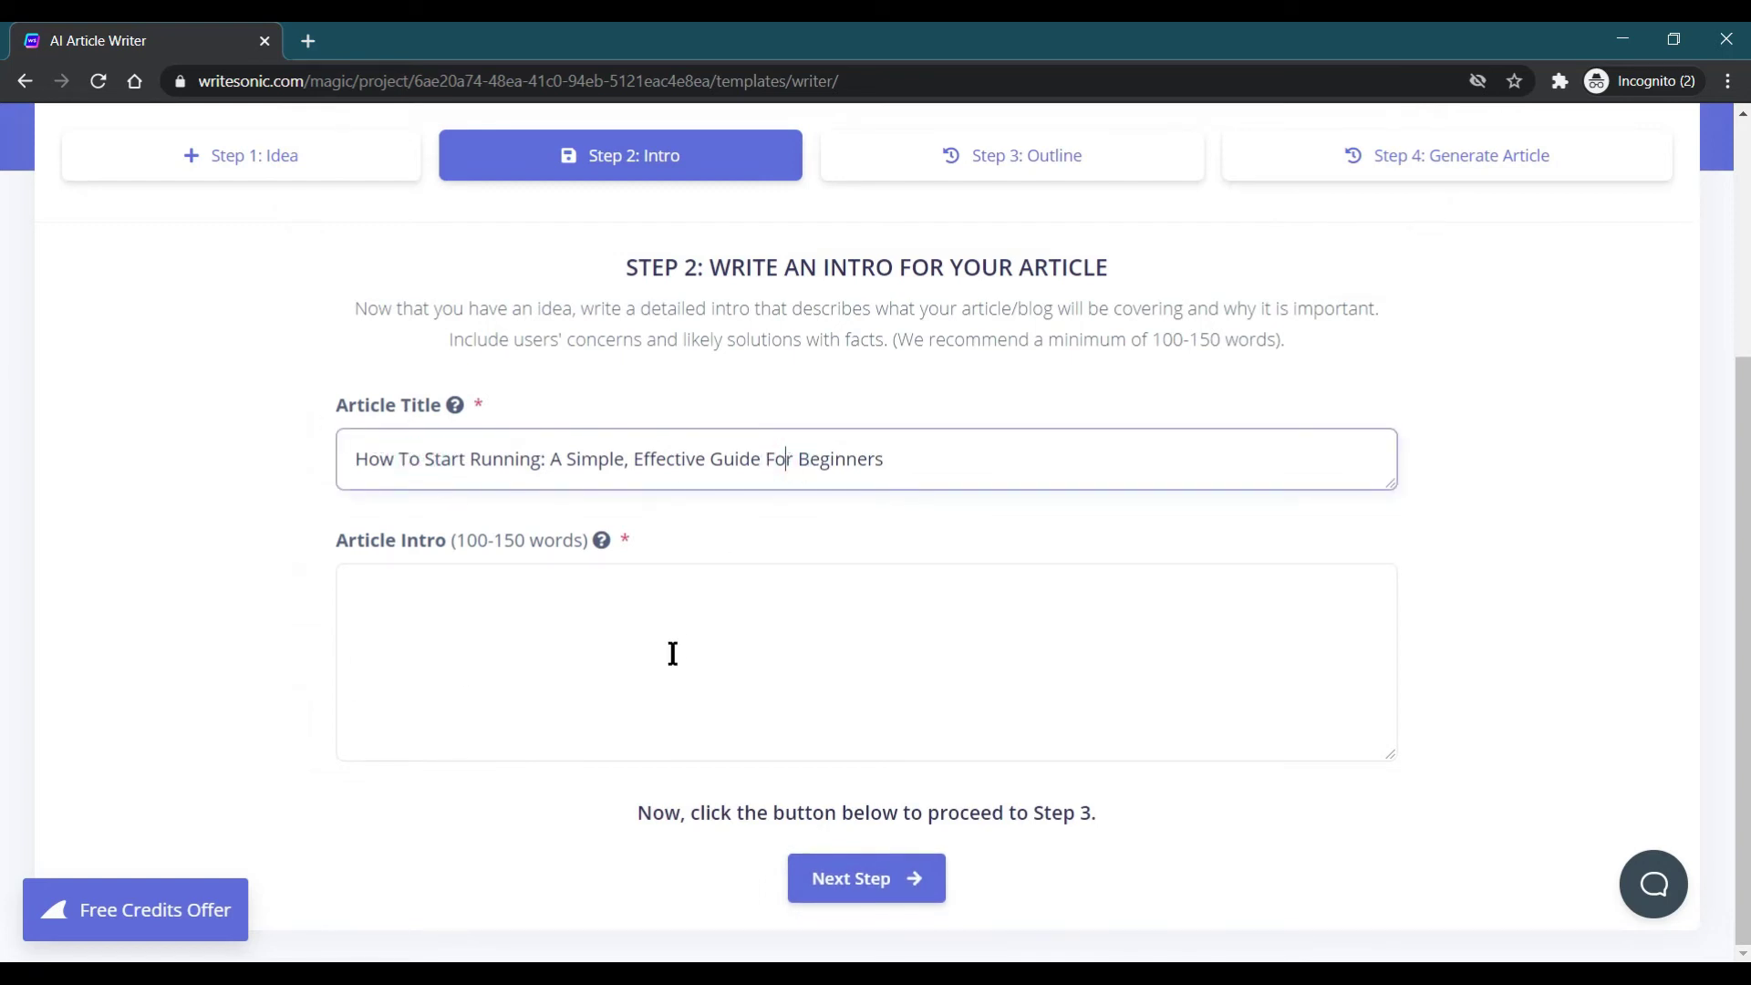
{"action": "left_click", "coordinate": [673, 653]}
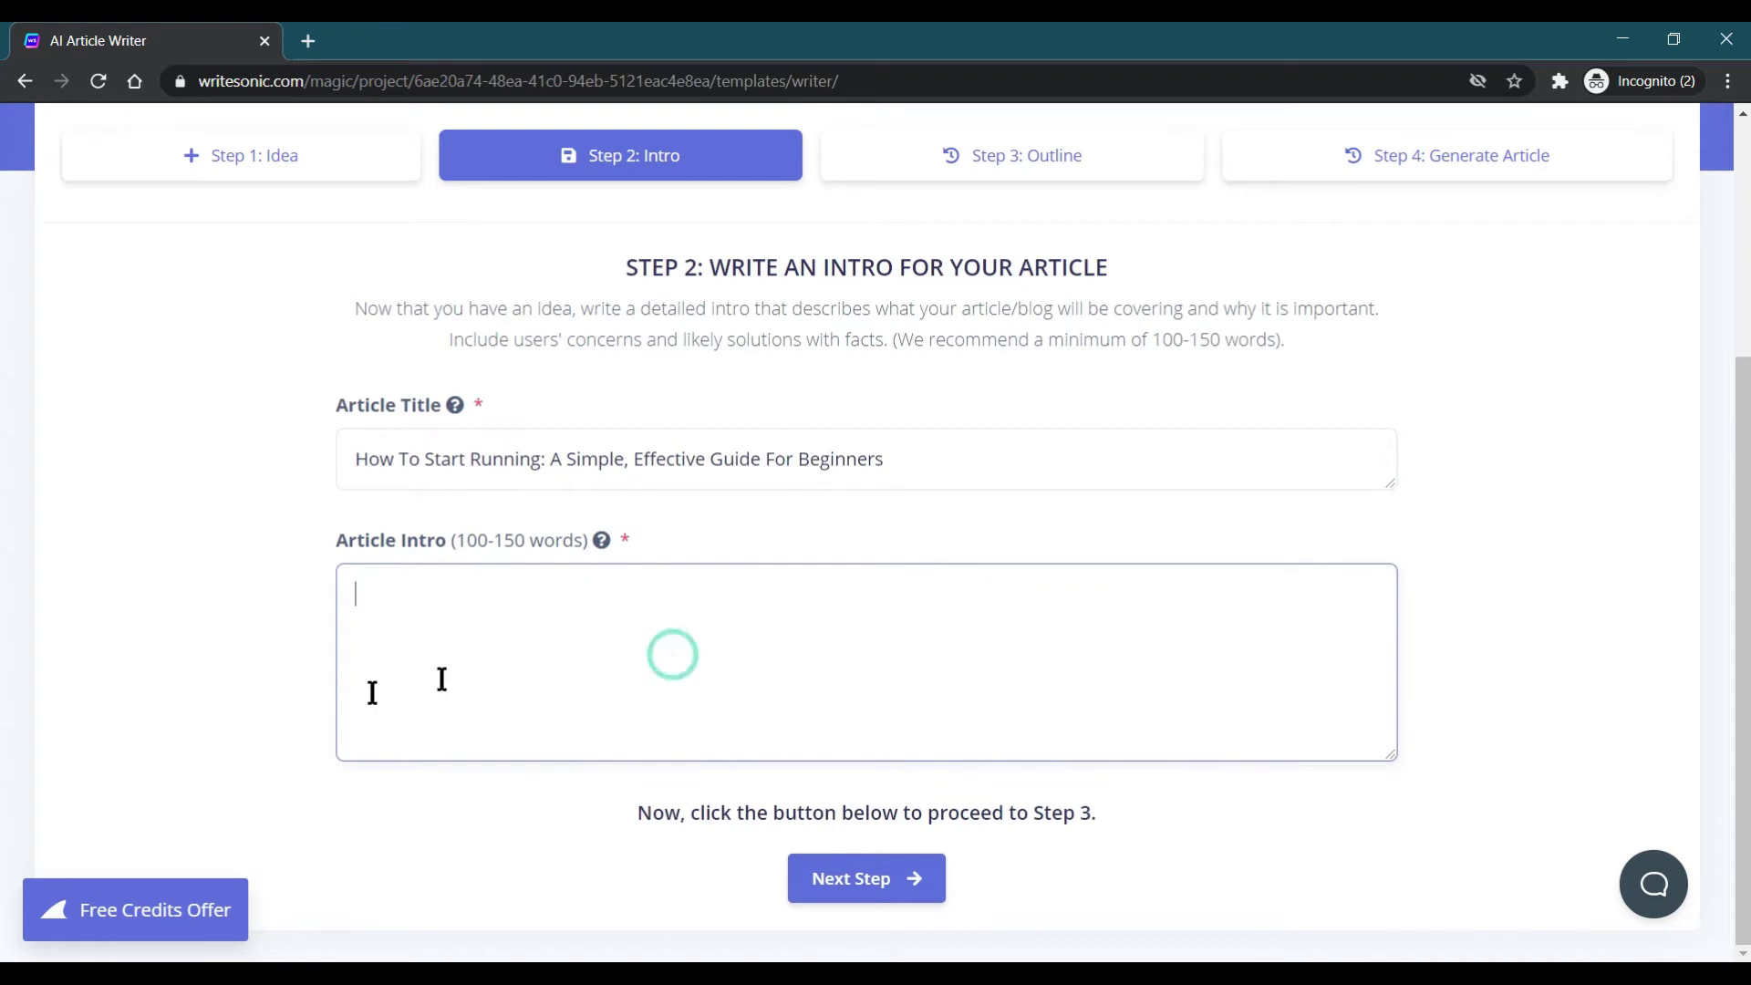
Select the prepared intro paragraph in Notepad
{"action": "mouse_move", "coordinate": [534, 974]}
{"action": "left_click", "coordinate": [533, 875]}
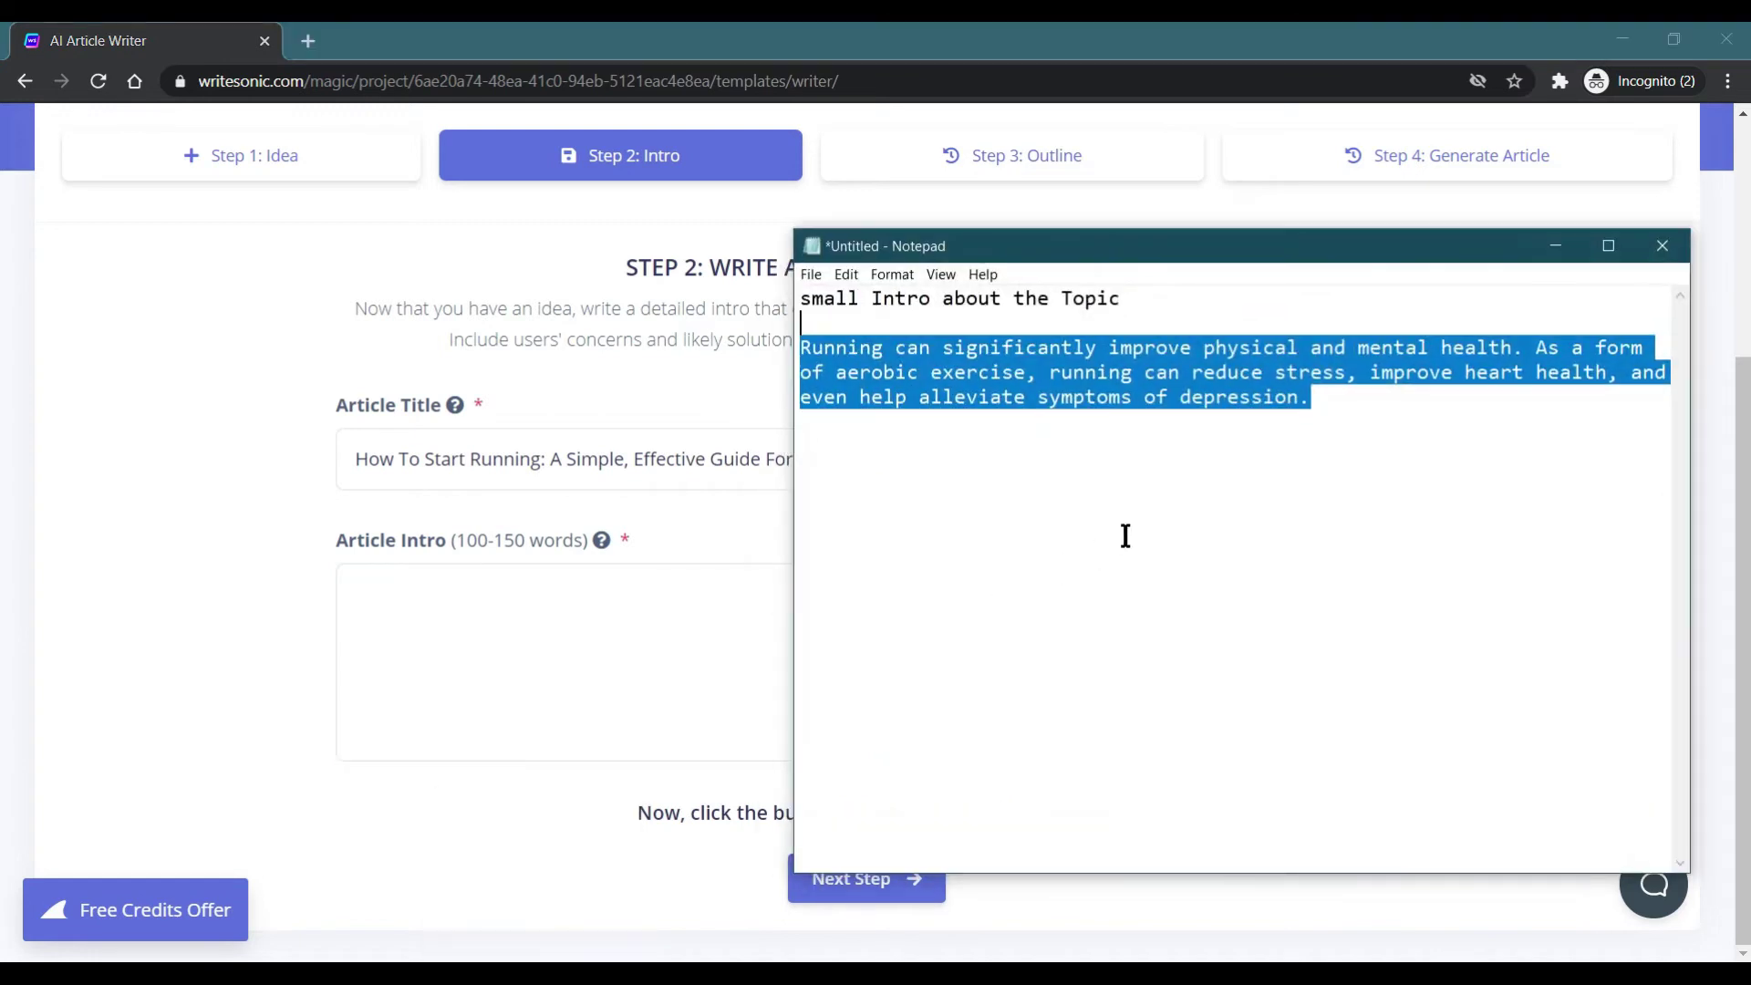
{"action": "left_click", "coordinate": [1126, 535]}
{"action": "left_click", "coordinate": [1313, 404]}
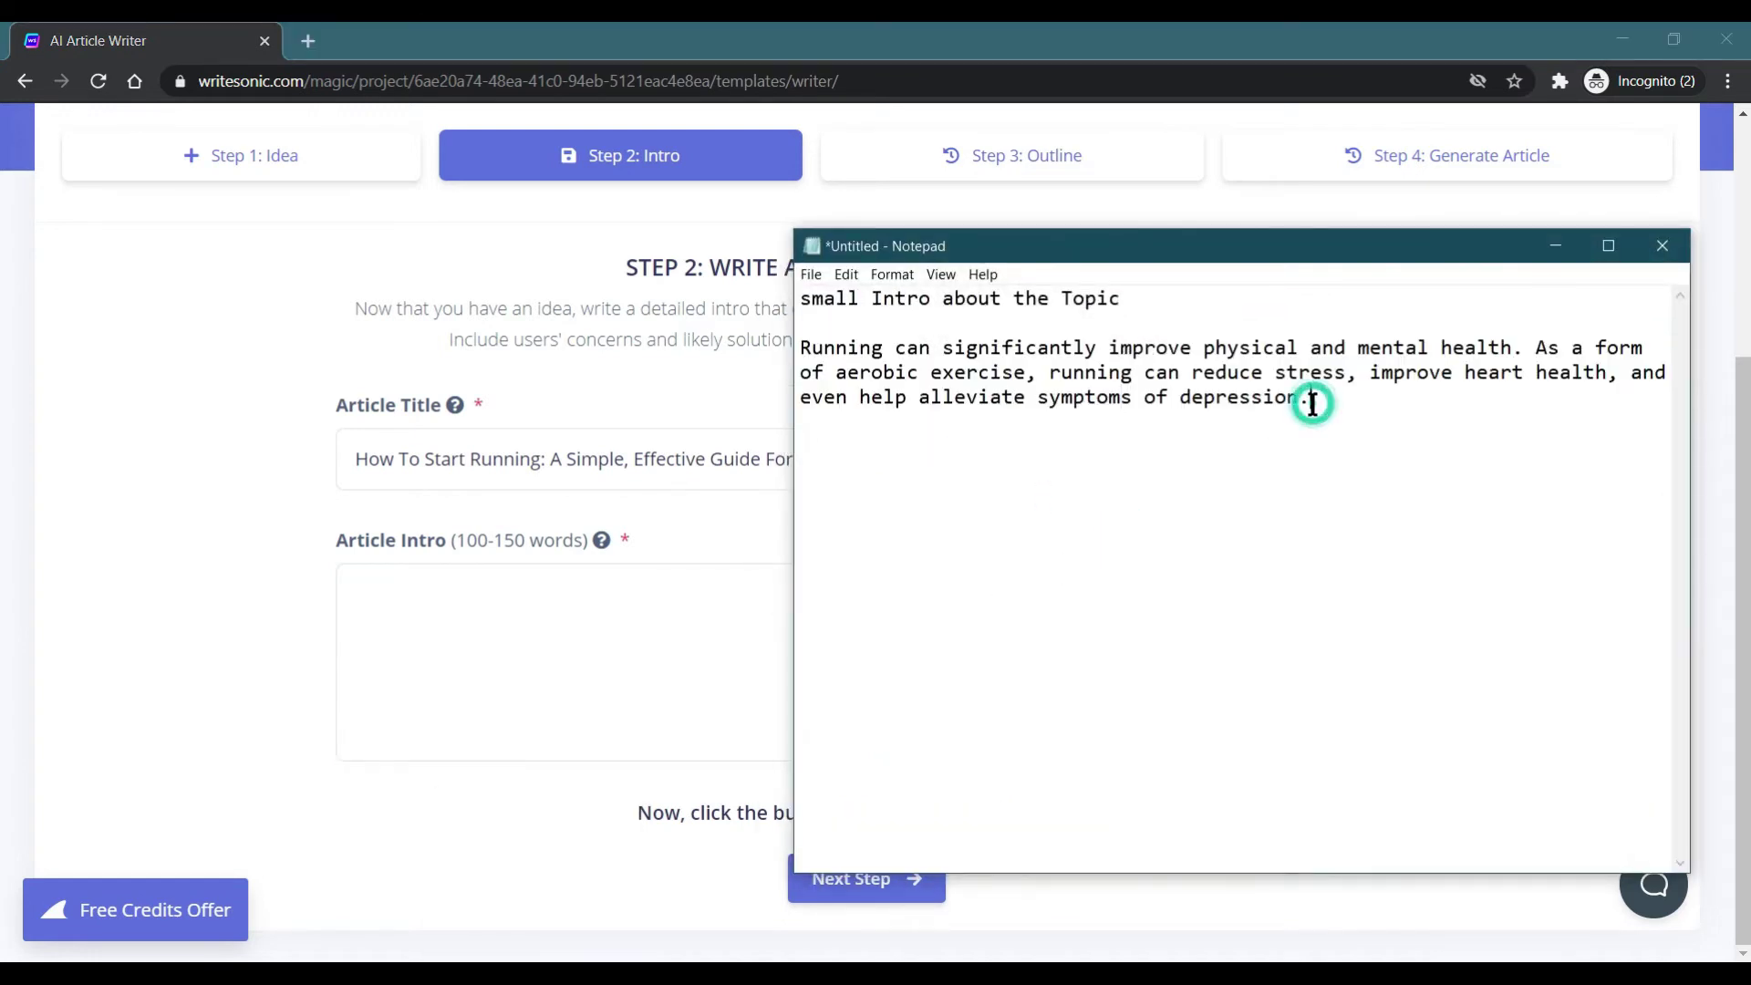
{"action": "key", "text": "shift+Up"}
{"action": "key", "text": "shift+Up"}
{"action": "key", "text": "shift+Up"}
{"action": "key", "text": "ctrl+c"}
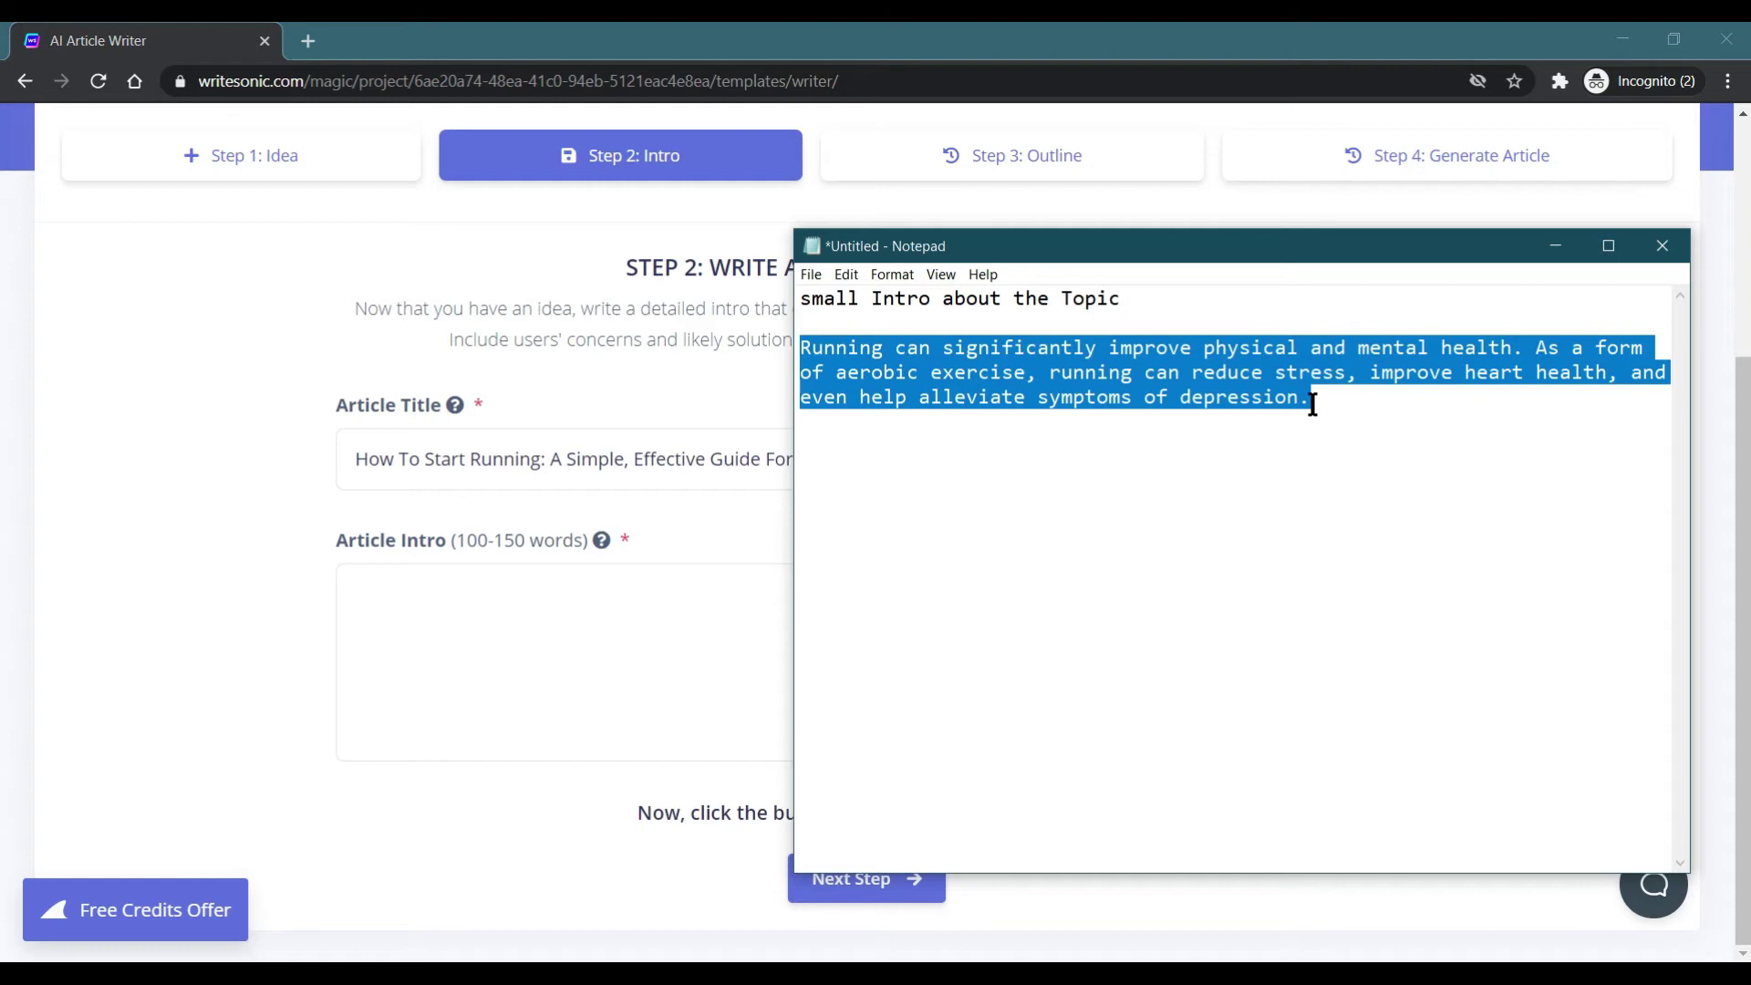
Paste the running health-benefits paragraph into Article Intro and continue to the outline step
{"action": "left_click", "coordinate": [727, 637]}
{"action": "key", "text": "ctrl+v"}
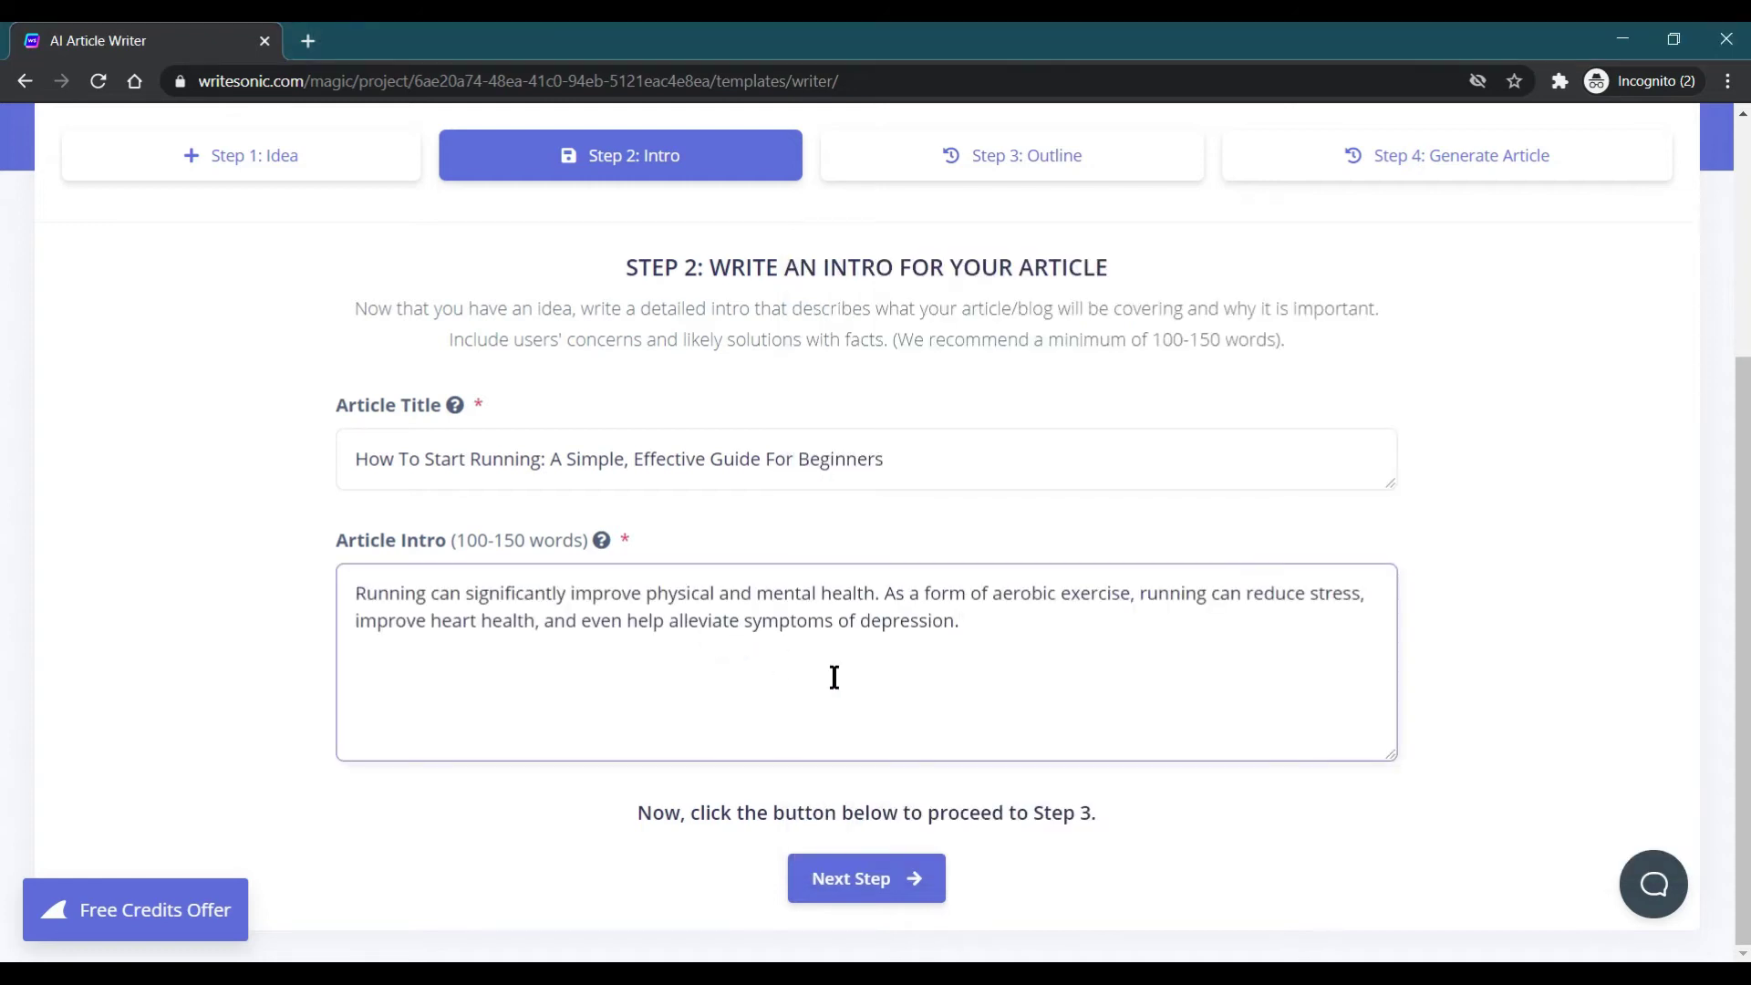
{"action": "left_click", "coordinate": [881, 681]}
{"action": "left_click", "coordinate": [874, 880]}
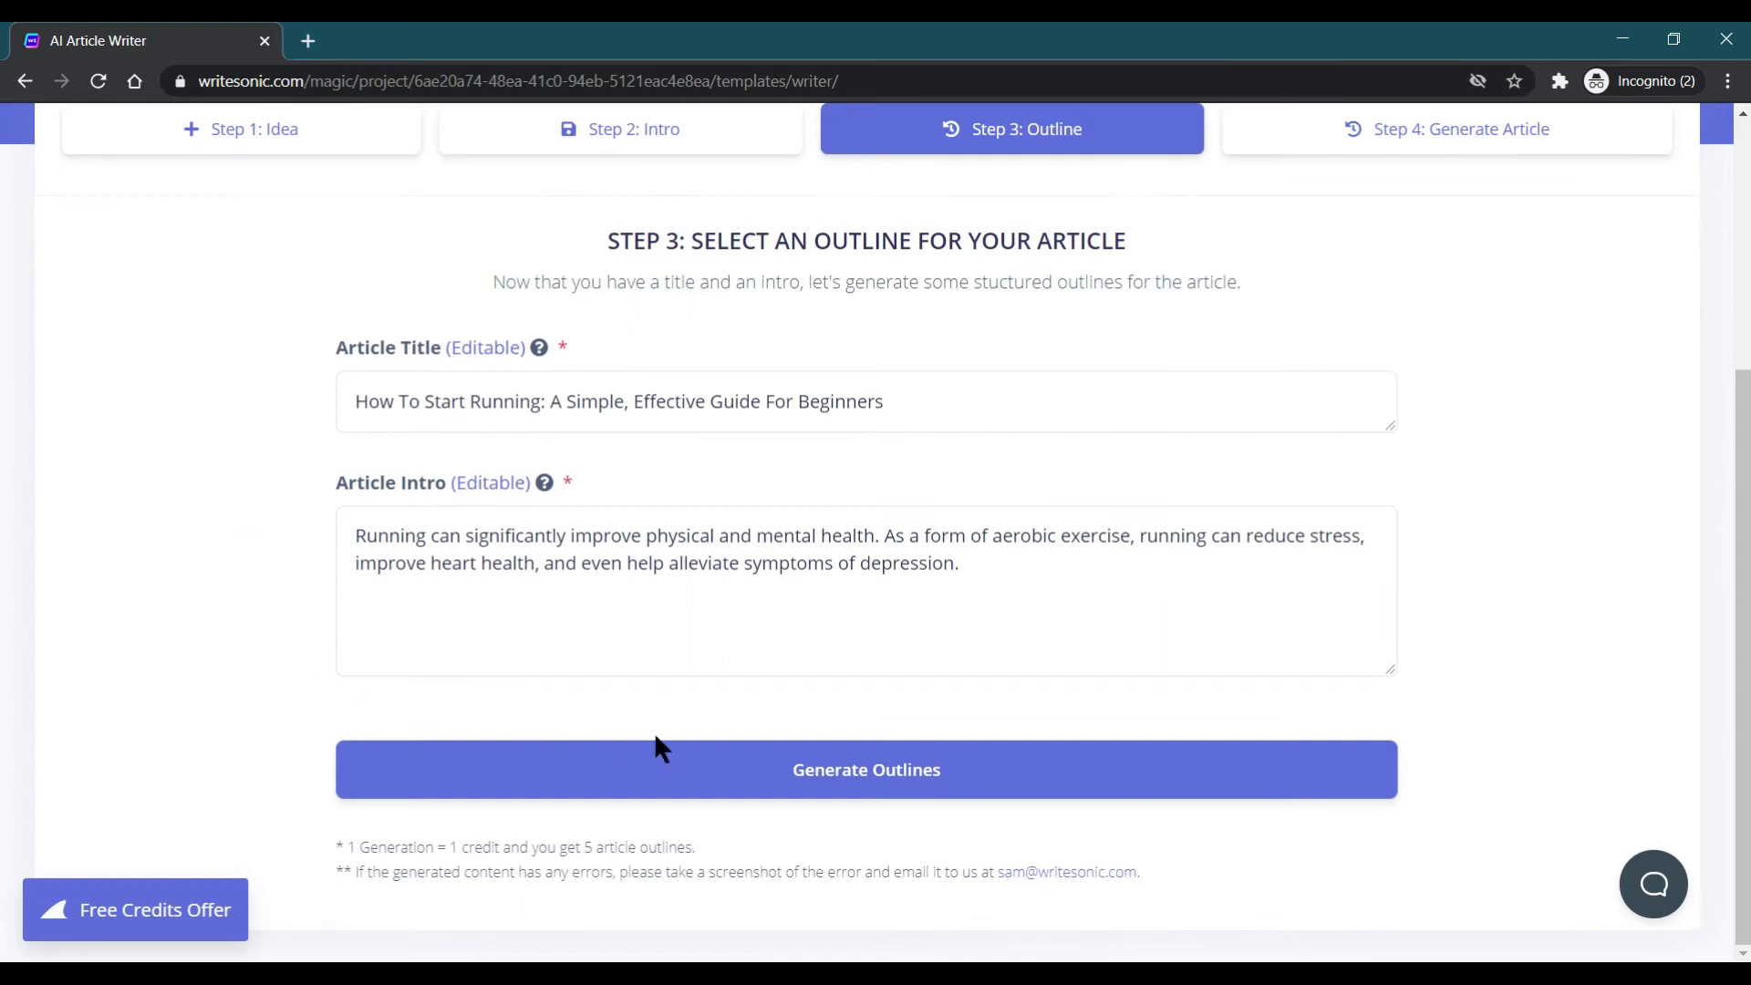
Generate the five outline options and scroll through them to the Next Step button
{"action": "left_click", "coordinate": [779, 772]}
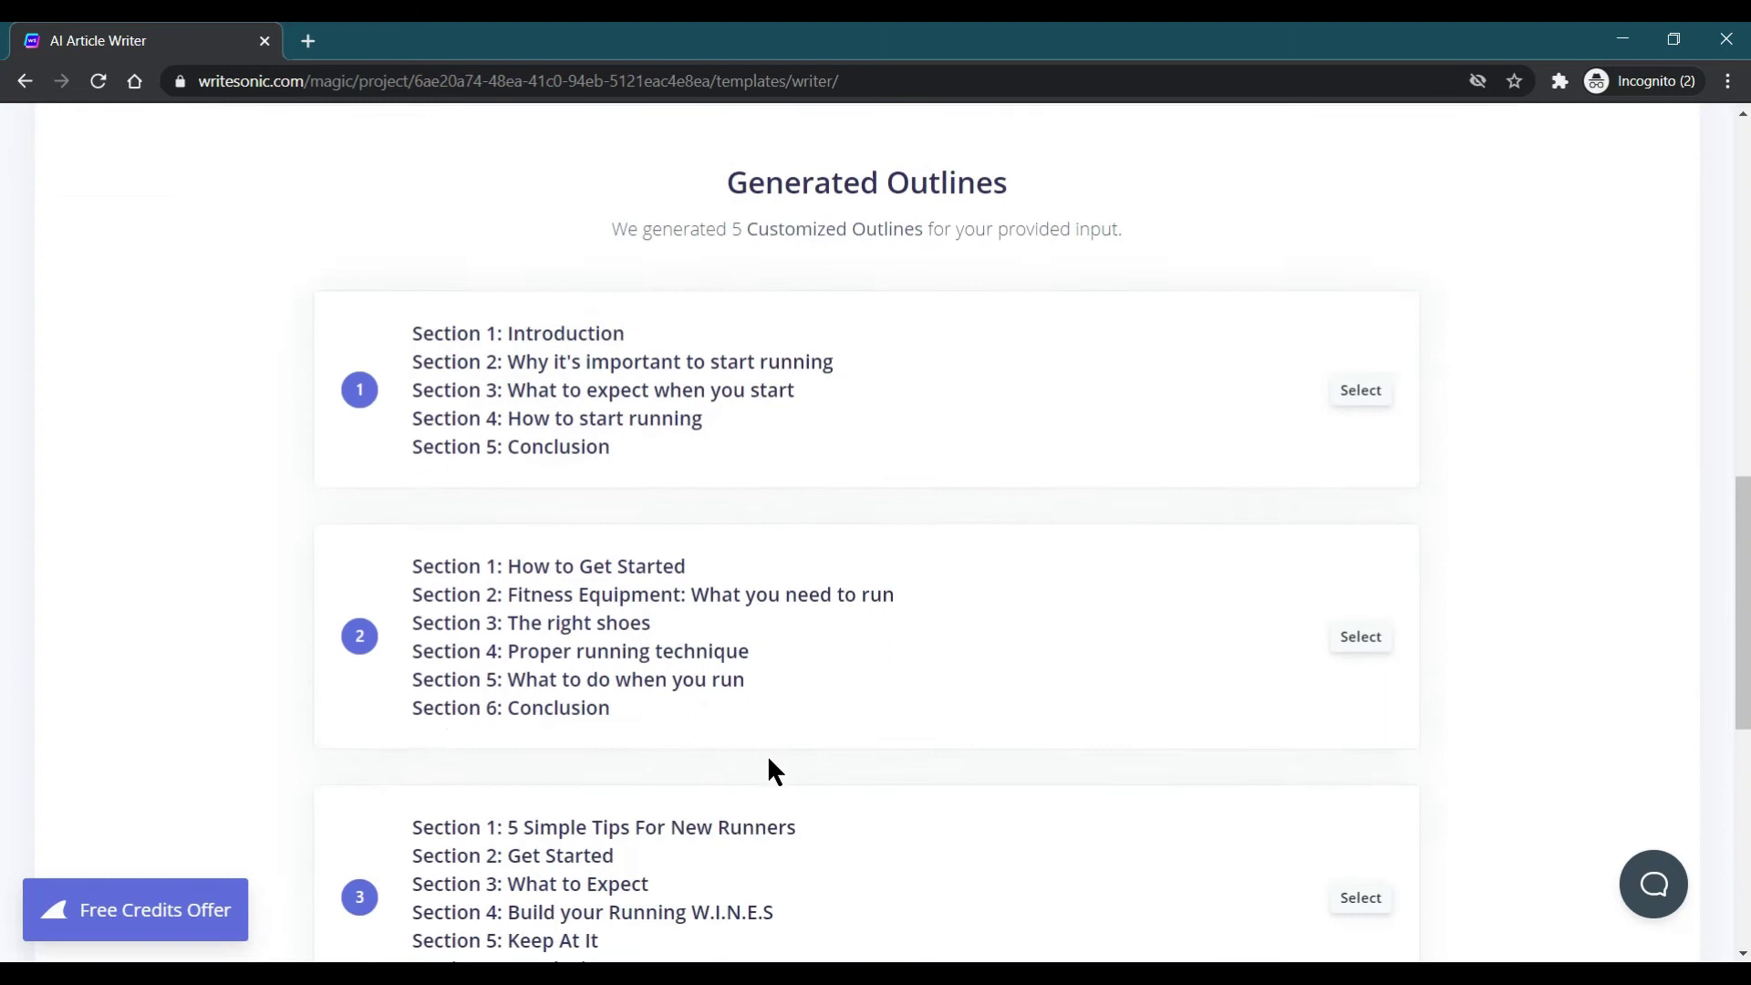
{"action": "scroll", "coordinate": [139, 497], "scroll_direction": "down", "scroll_amount": 1}
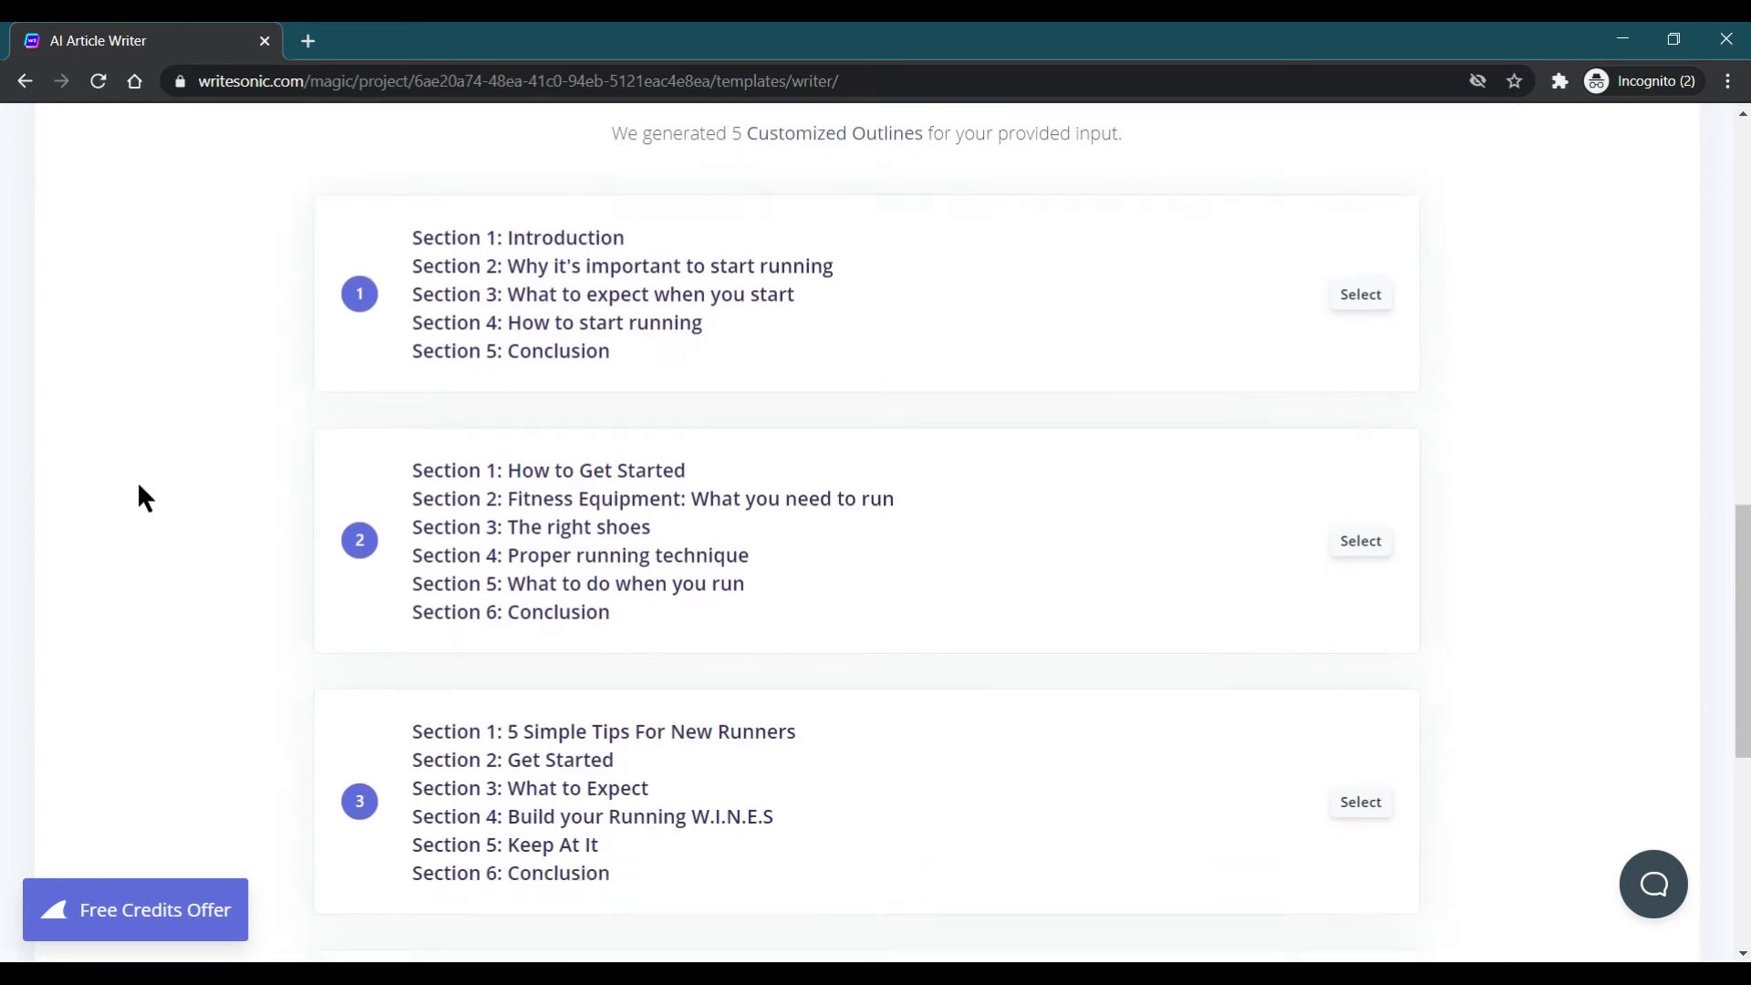
{"action": "scroll", "coordinate": [139, 497], "scroll_direction": "up", "scroll_amount": 1}
{"action": "scroll", "coordinate": [139, 497], "scroll_direction": "down", "scroll_amount": 1}
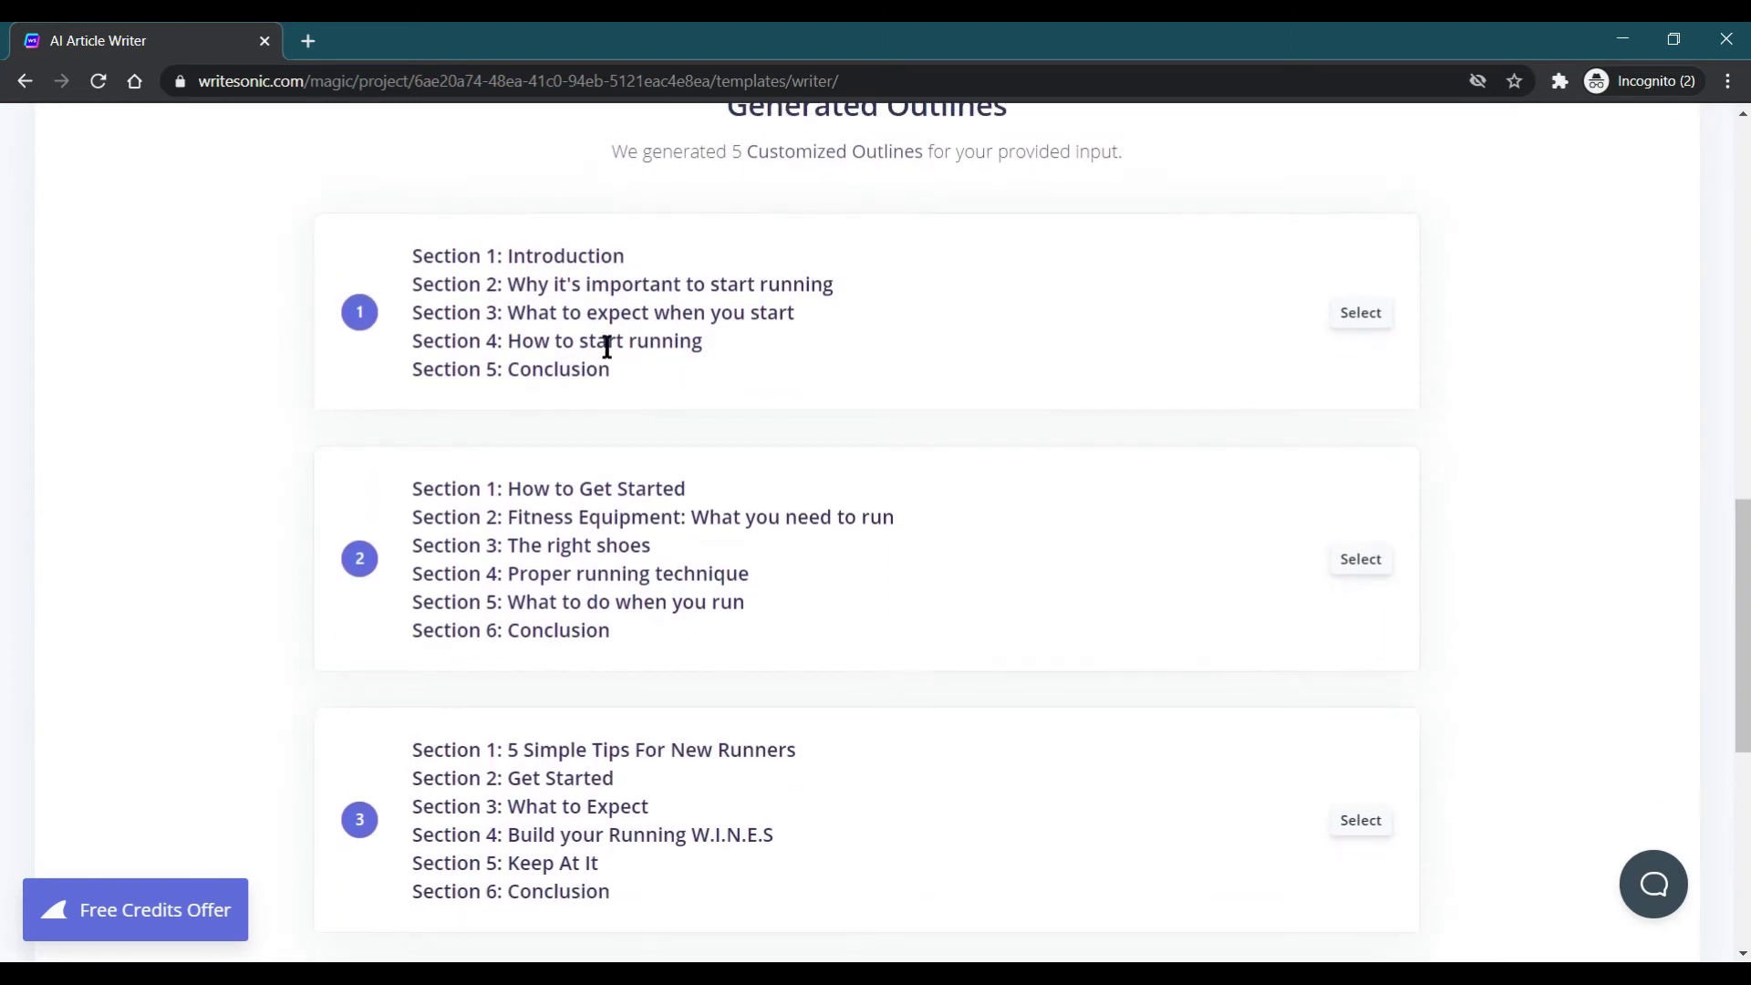
{"action": "scroll", "coordinate": [236, 456], "scroll_direction": "down", "scroll_amount": 1}
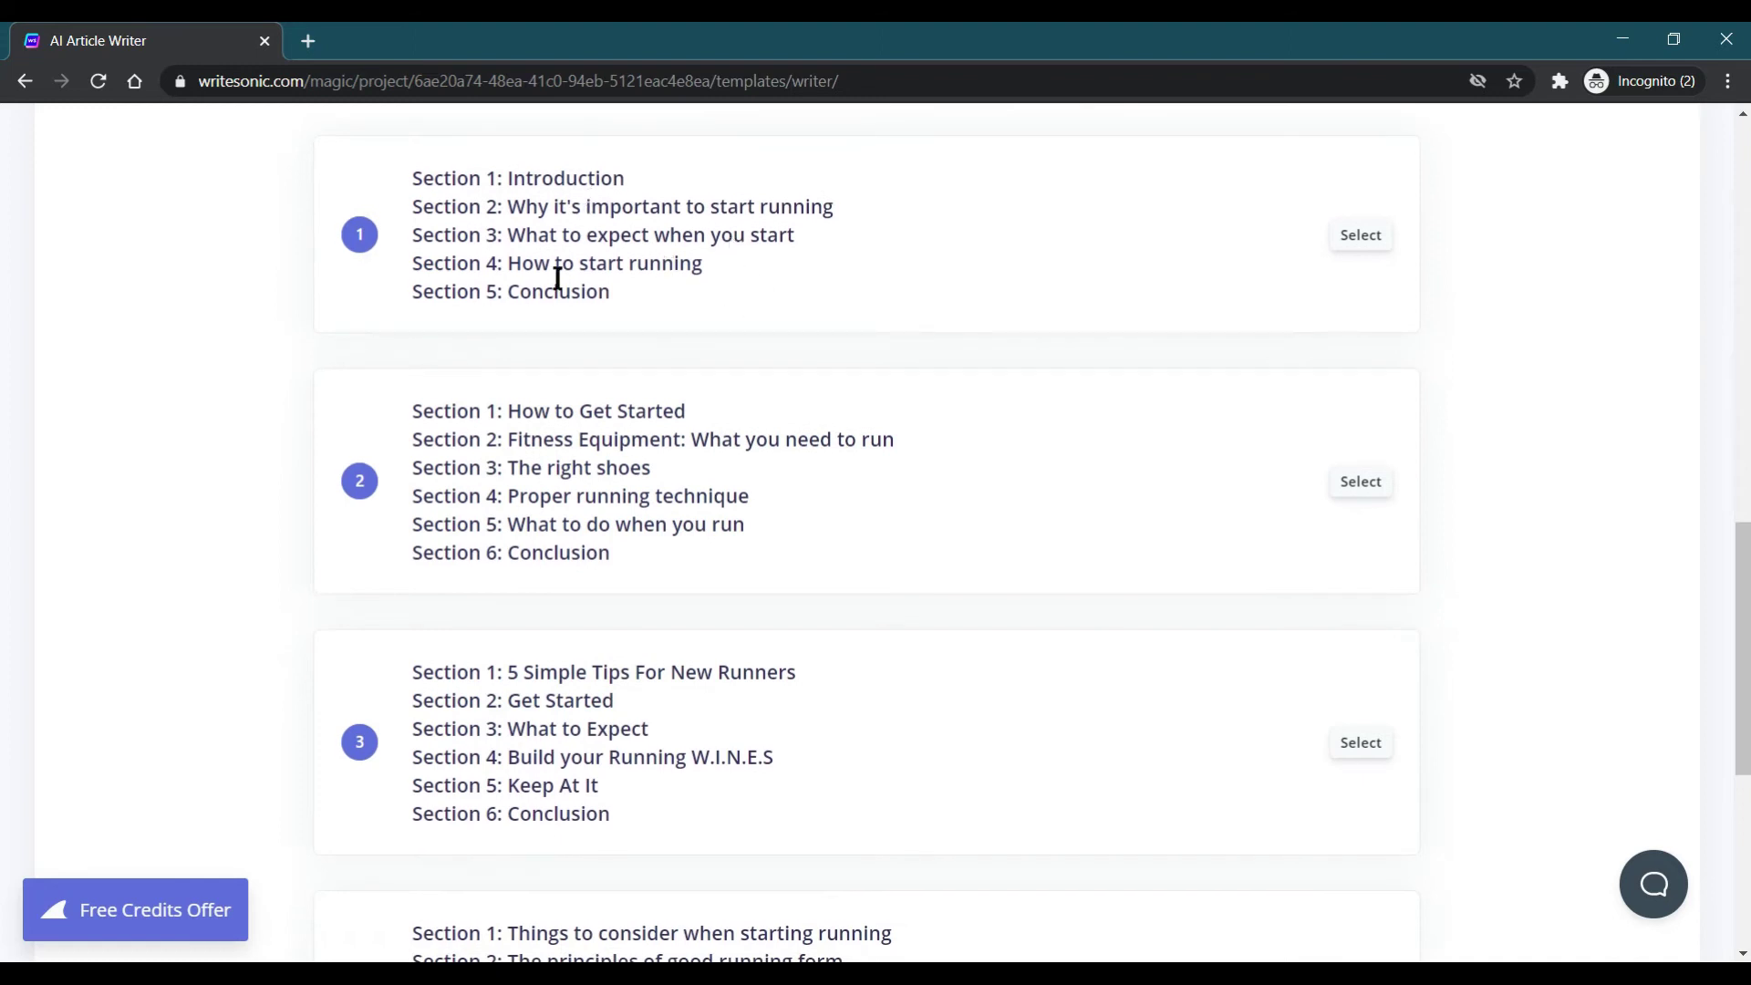
{"action": "scroll", "coordinate": [301, 428], "scroll_direction": "down", "scroll_amount": 2}
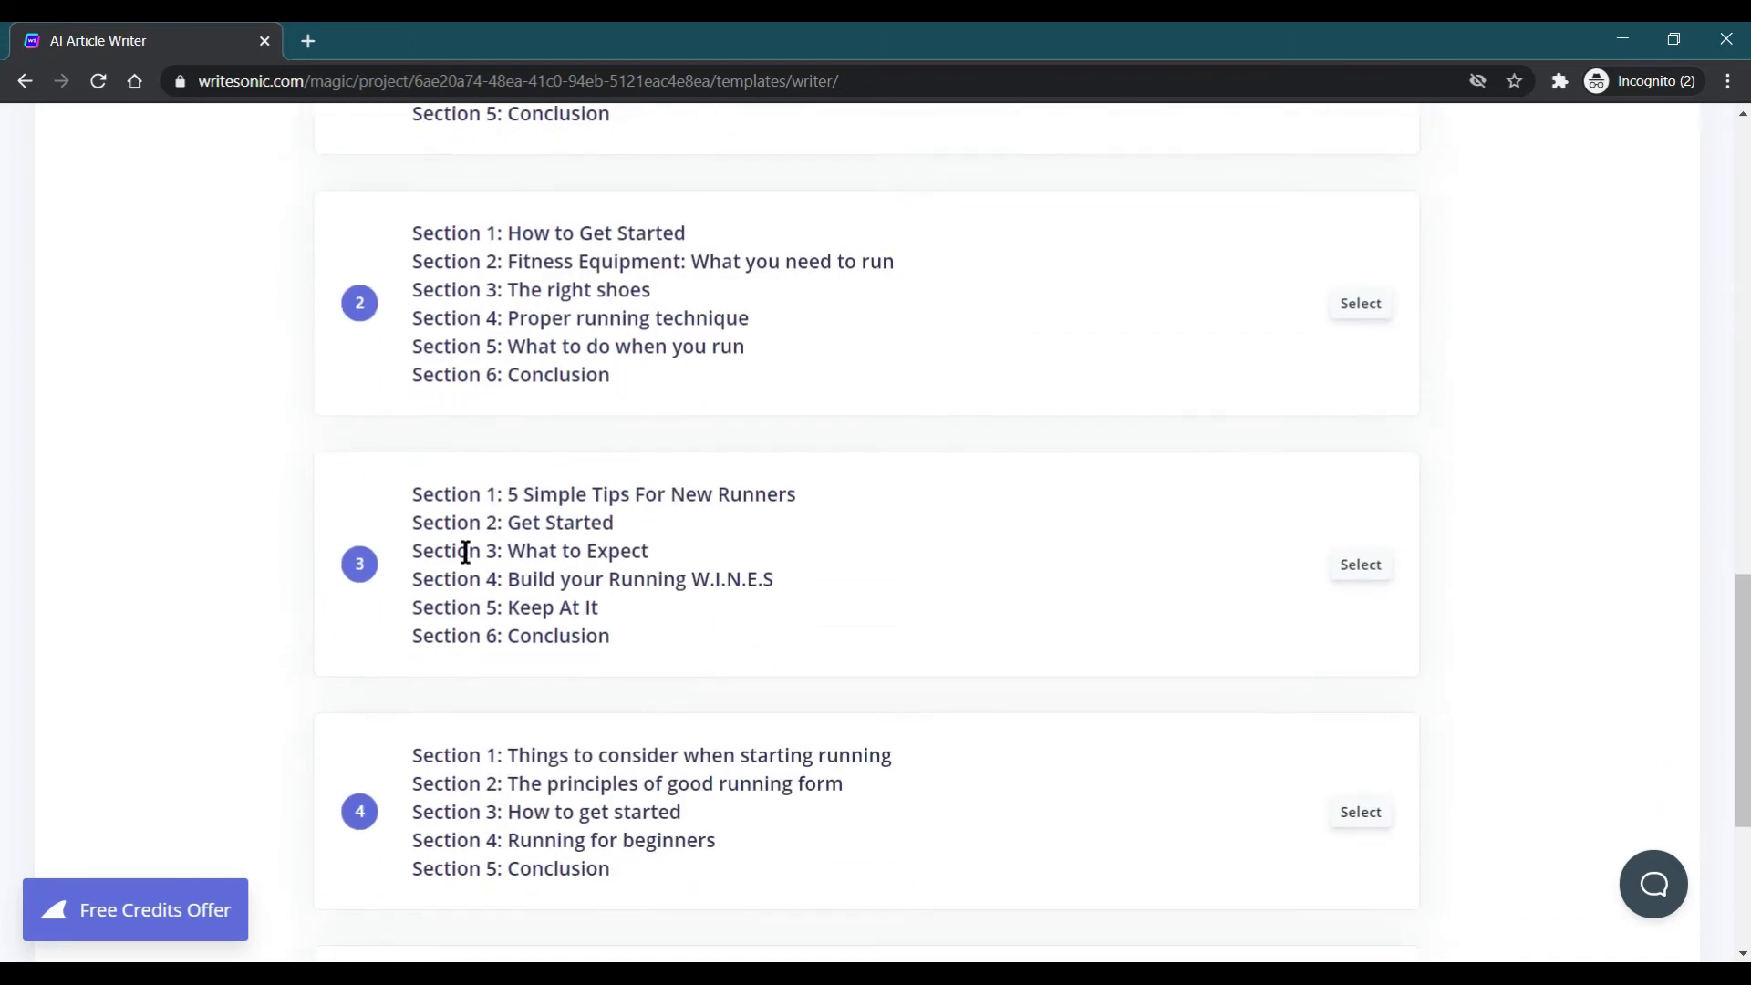
{"action": "scroll", "coordinate": [511, 584], "scroll_direction": "down", "scroll_amount": 3}
{"action": "scroll", "coordinate": [700, 589], "scroll_direction": "down", "scroll_amount": 2}
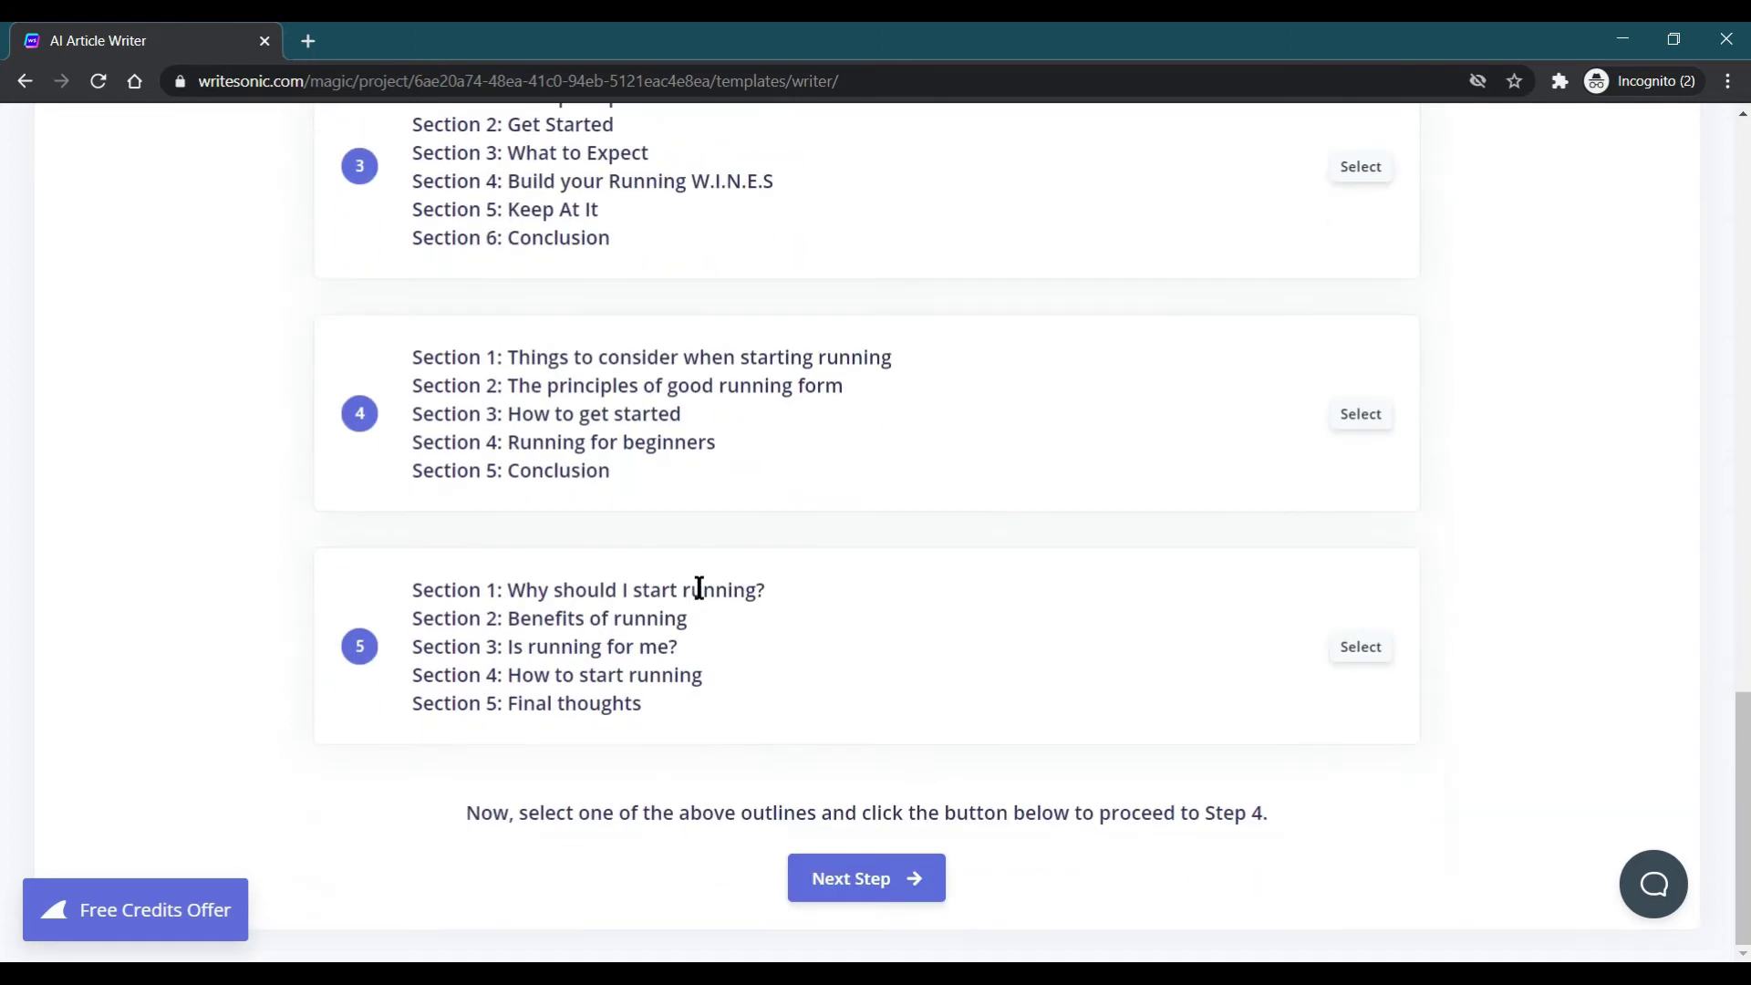
{"action": "scroll", "coordinate": [700, 593], "scroll_direction": "up", "scroll_amount": 3}
{"action": "scroll", "coordinate": [699, 597], "scroll_direction": "down", "scroll_amount": 3}
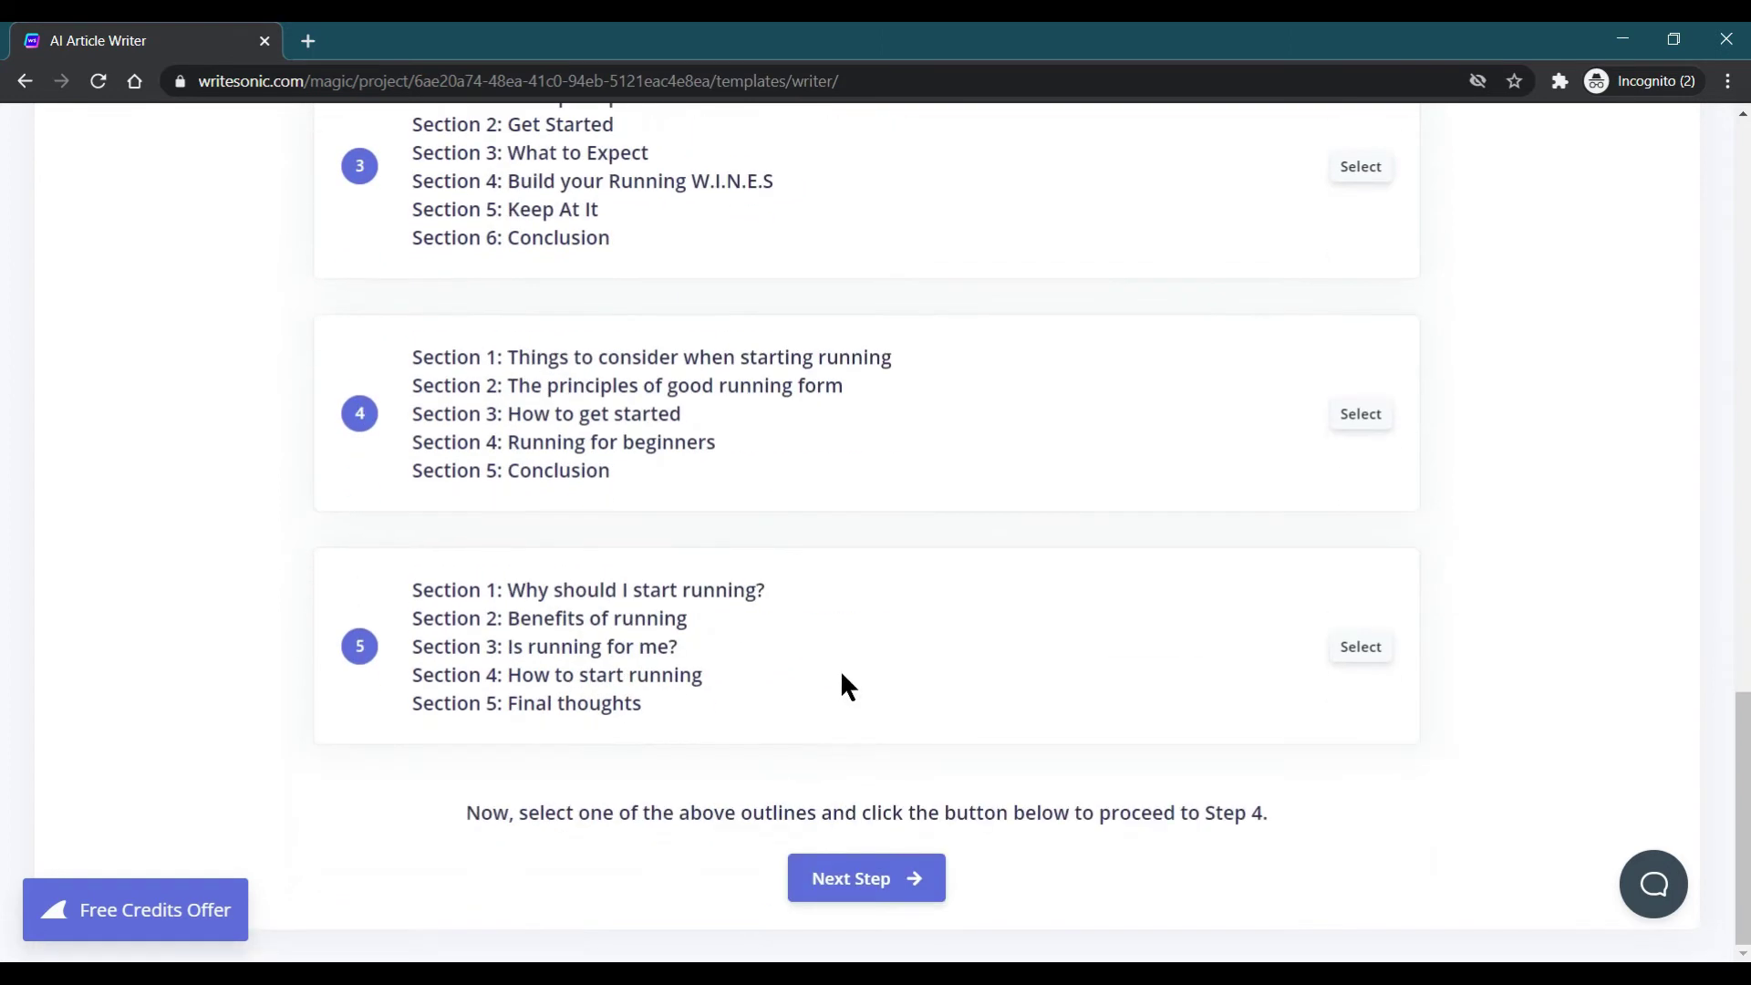
Choose outline 5 and advance to Step 4, checking the pre-filled title, intro and outline
{"action": "left_click", "coordinate": [1364, 650]}
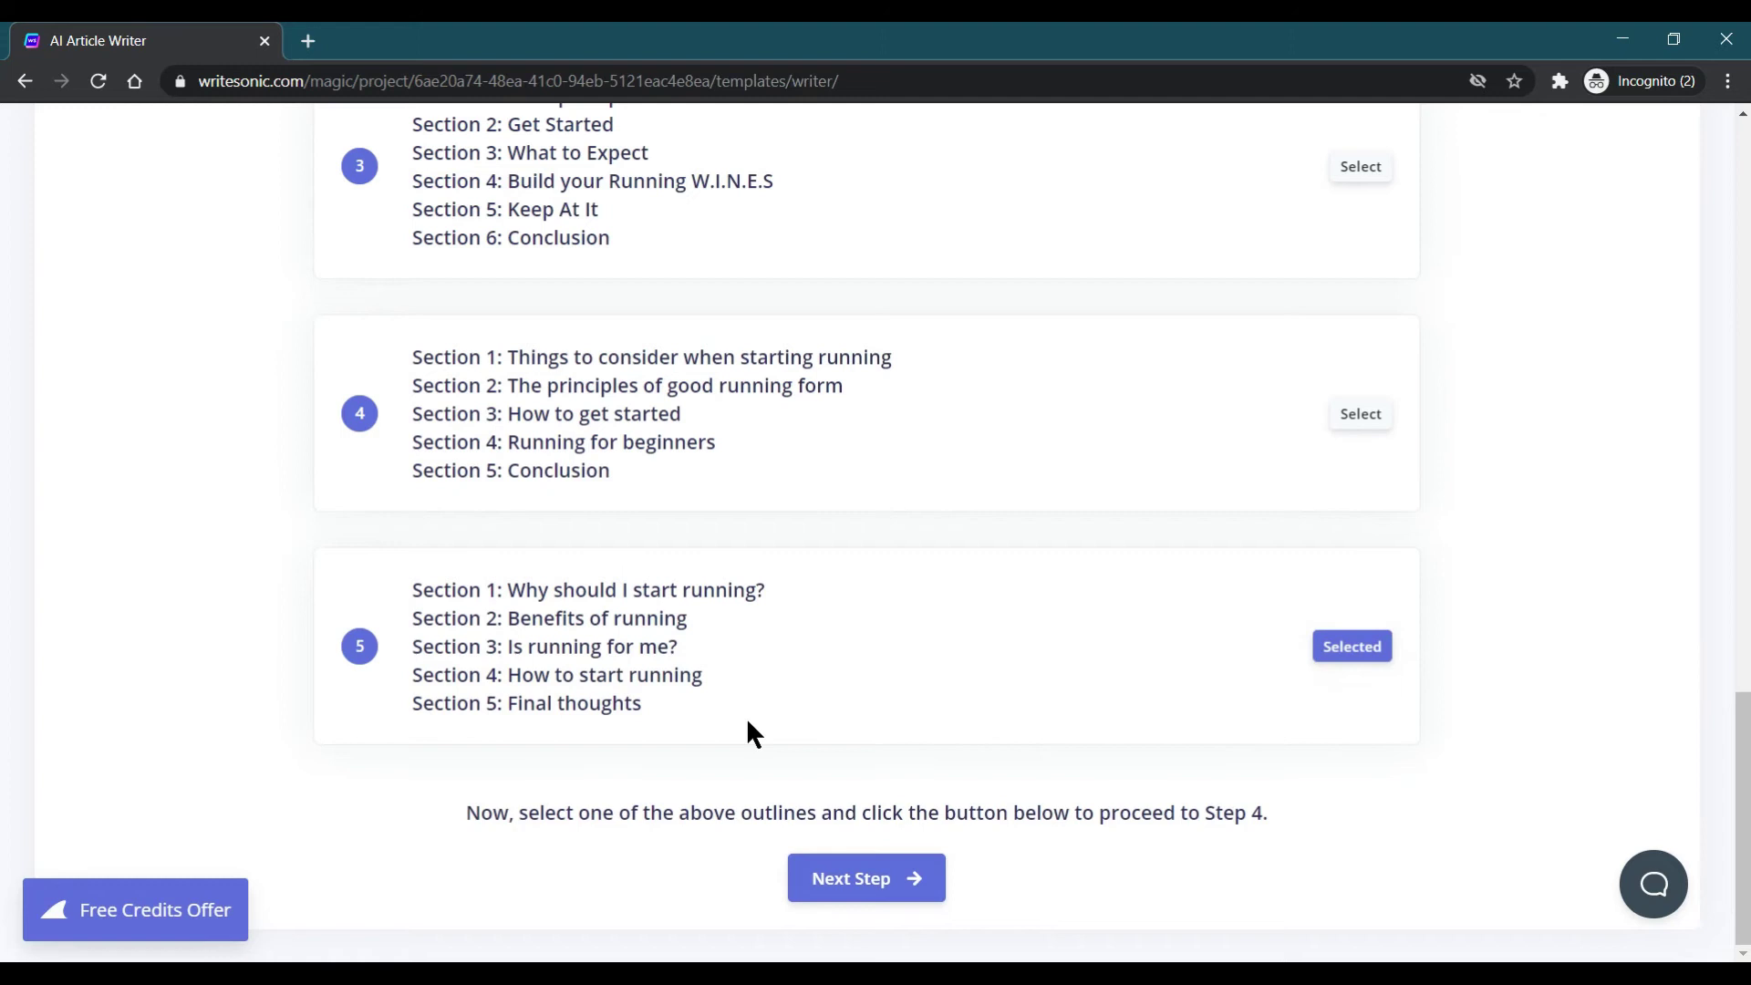
{"action": "left_click", "coordinate": [857, 883]}
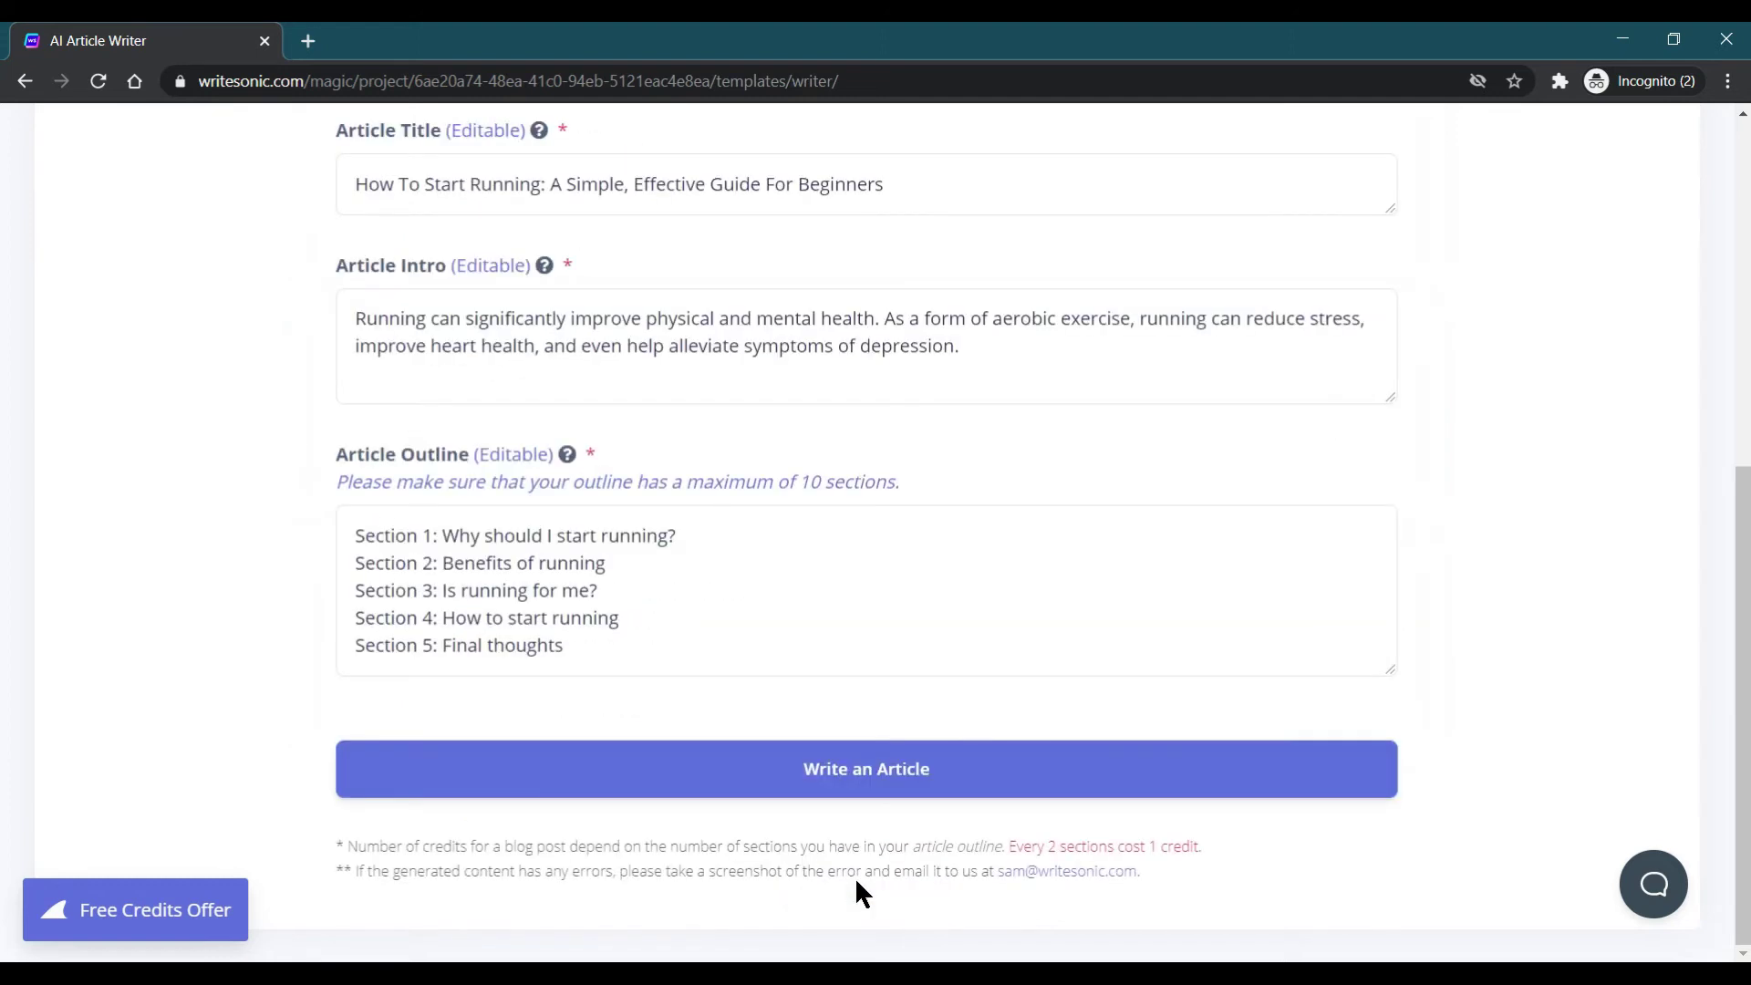
{"action": "scroll", "coordinate": [187, 552], "scroll_direction": "up", "scroll_amount": 4}
{"action": "scroll", "coordinate": [187, 552], "scroll_direction": "down", "scroll_amount": 3}
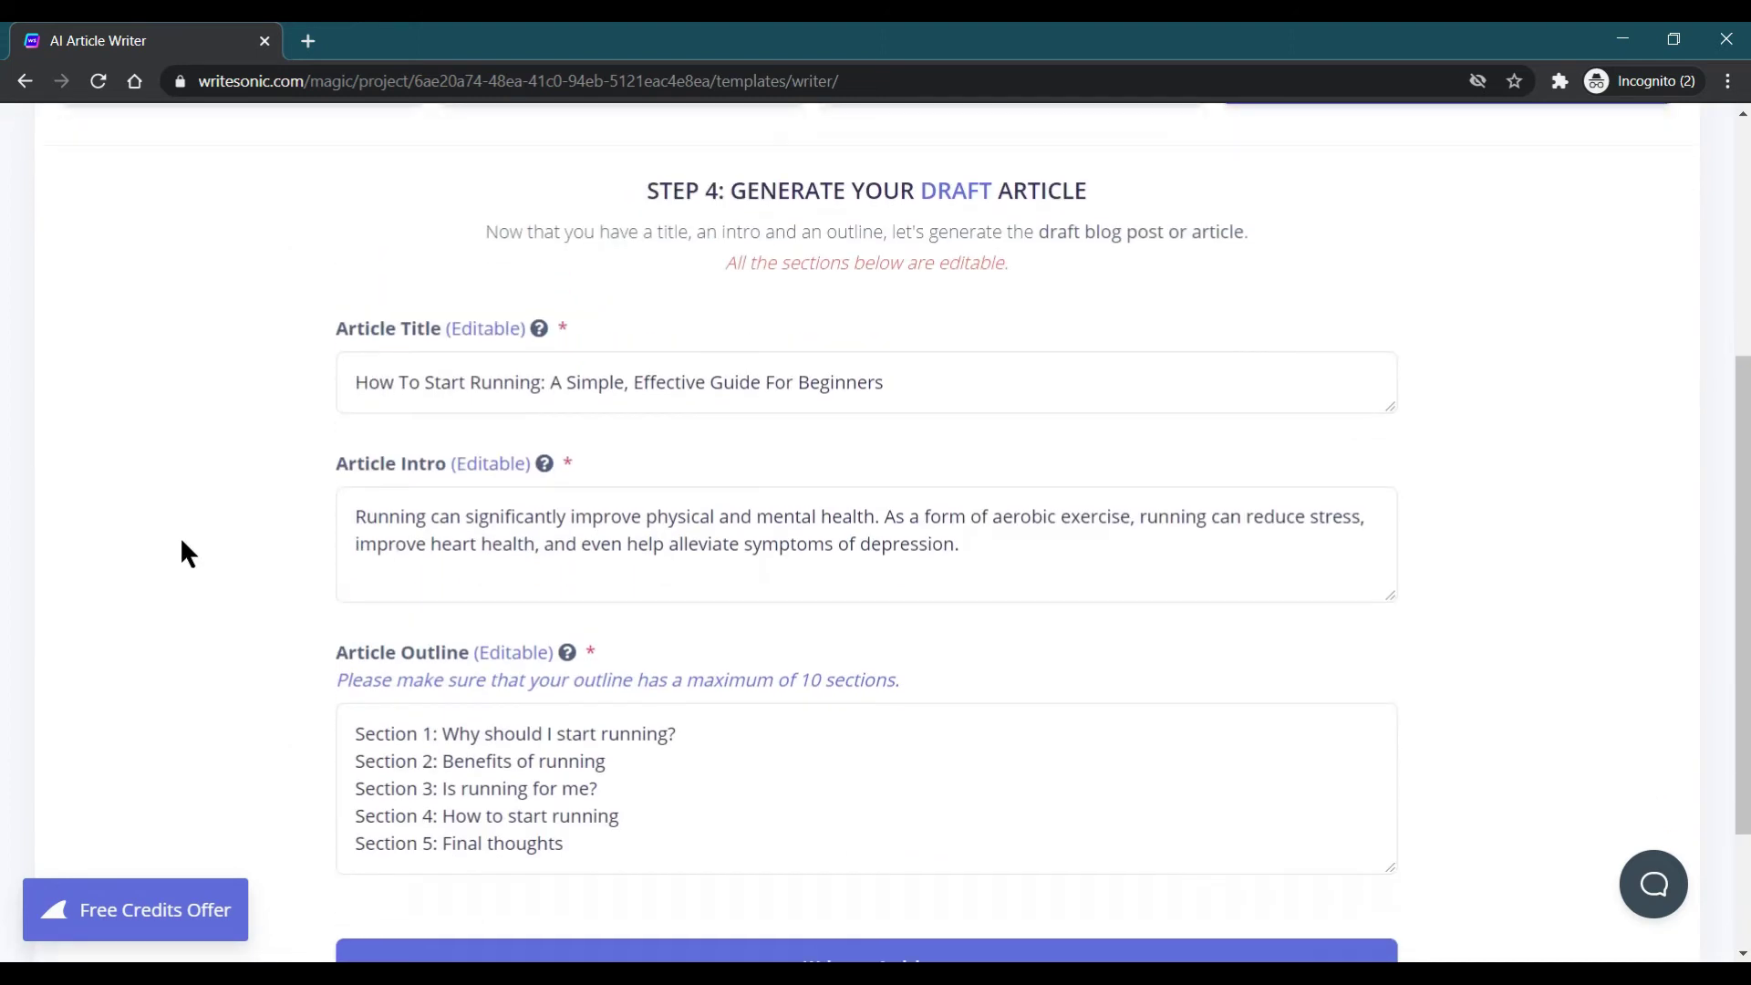
{"action": "scroll", "coordinate": [187, 552], "scroll_direction": "down", "scroll_amount": 1}
{"action": "scroll", "coordinate": [187, 551], "scroll_direction": "up", "scroll_amount": 3}
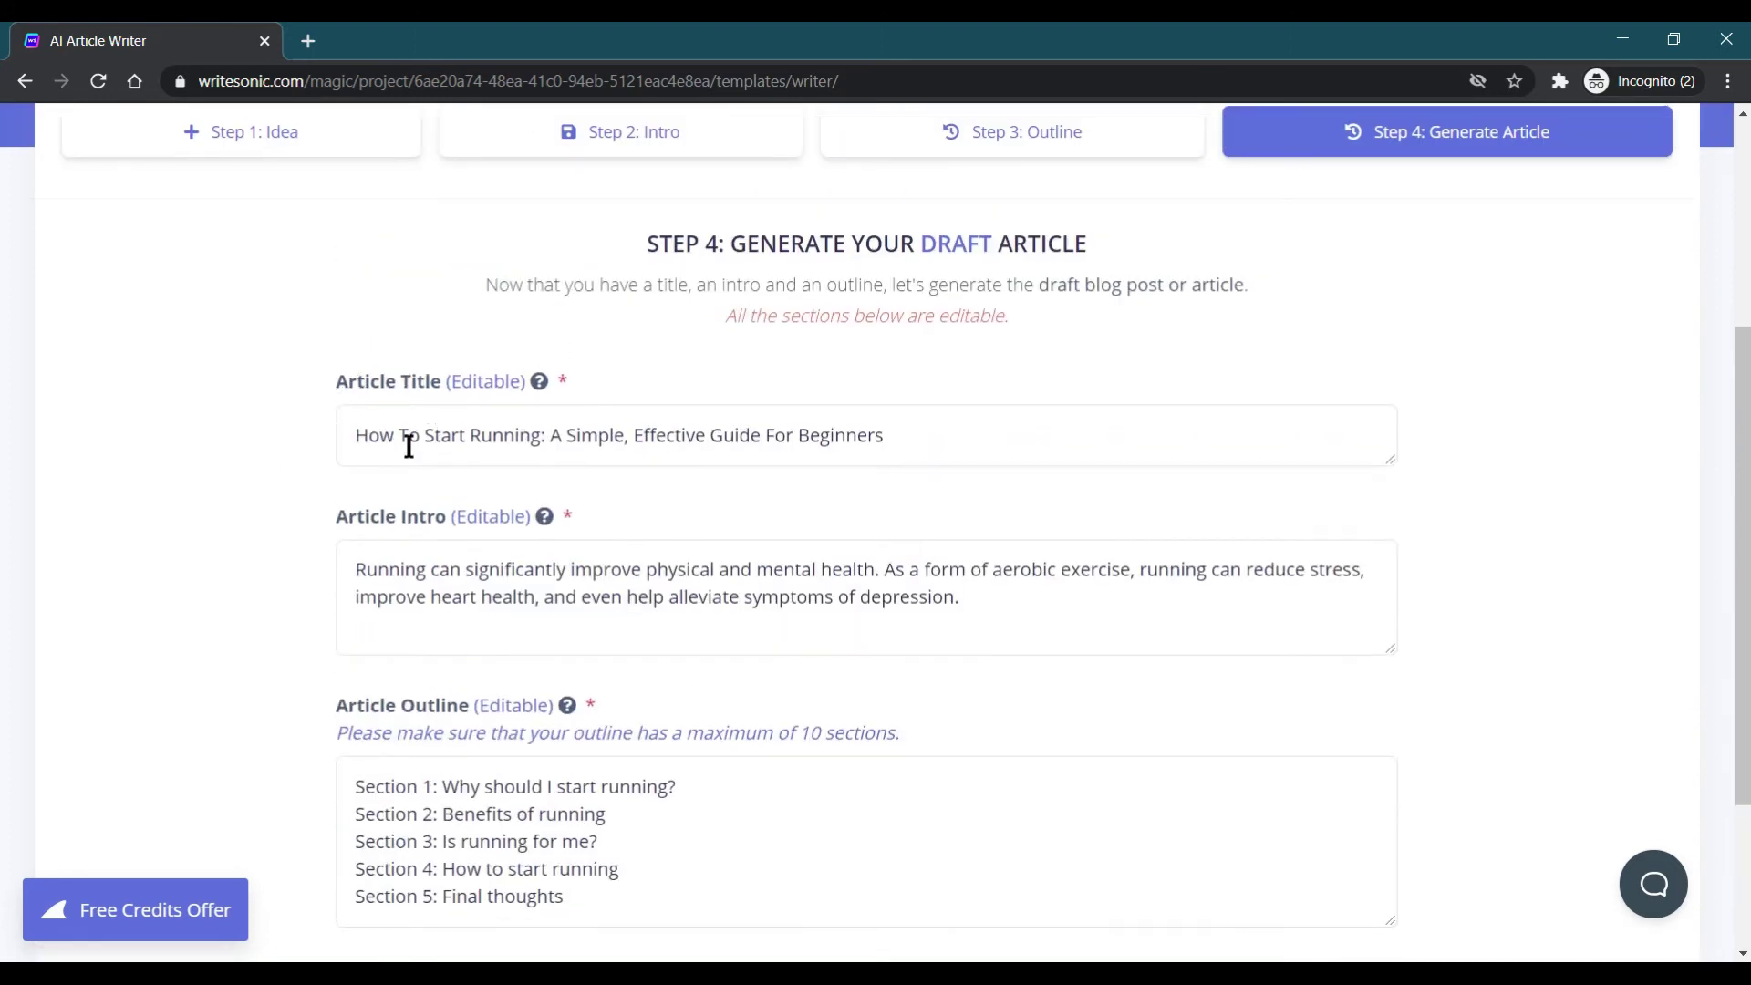
{"action": "scroll", "coordinate": [301, 465], "scroll_direction": "down", "scroll_amount": 2}
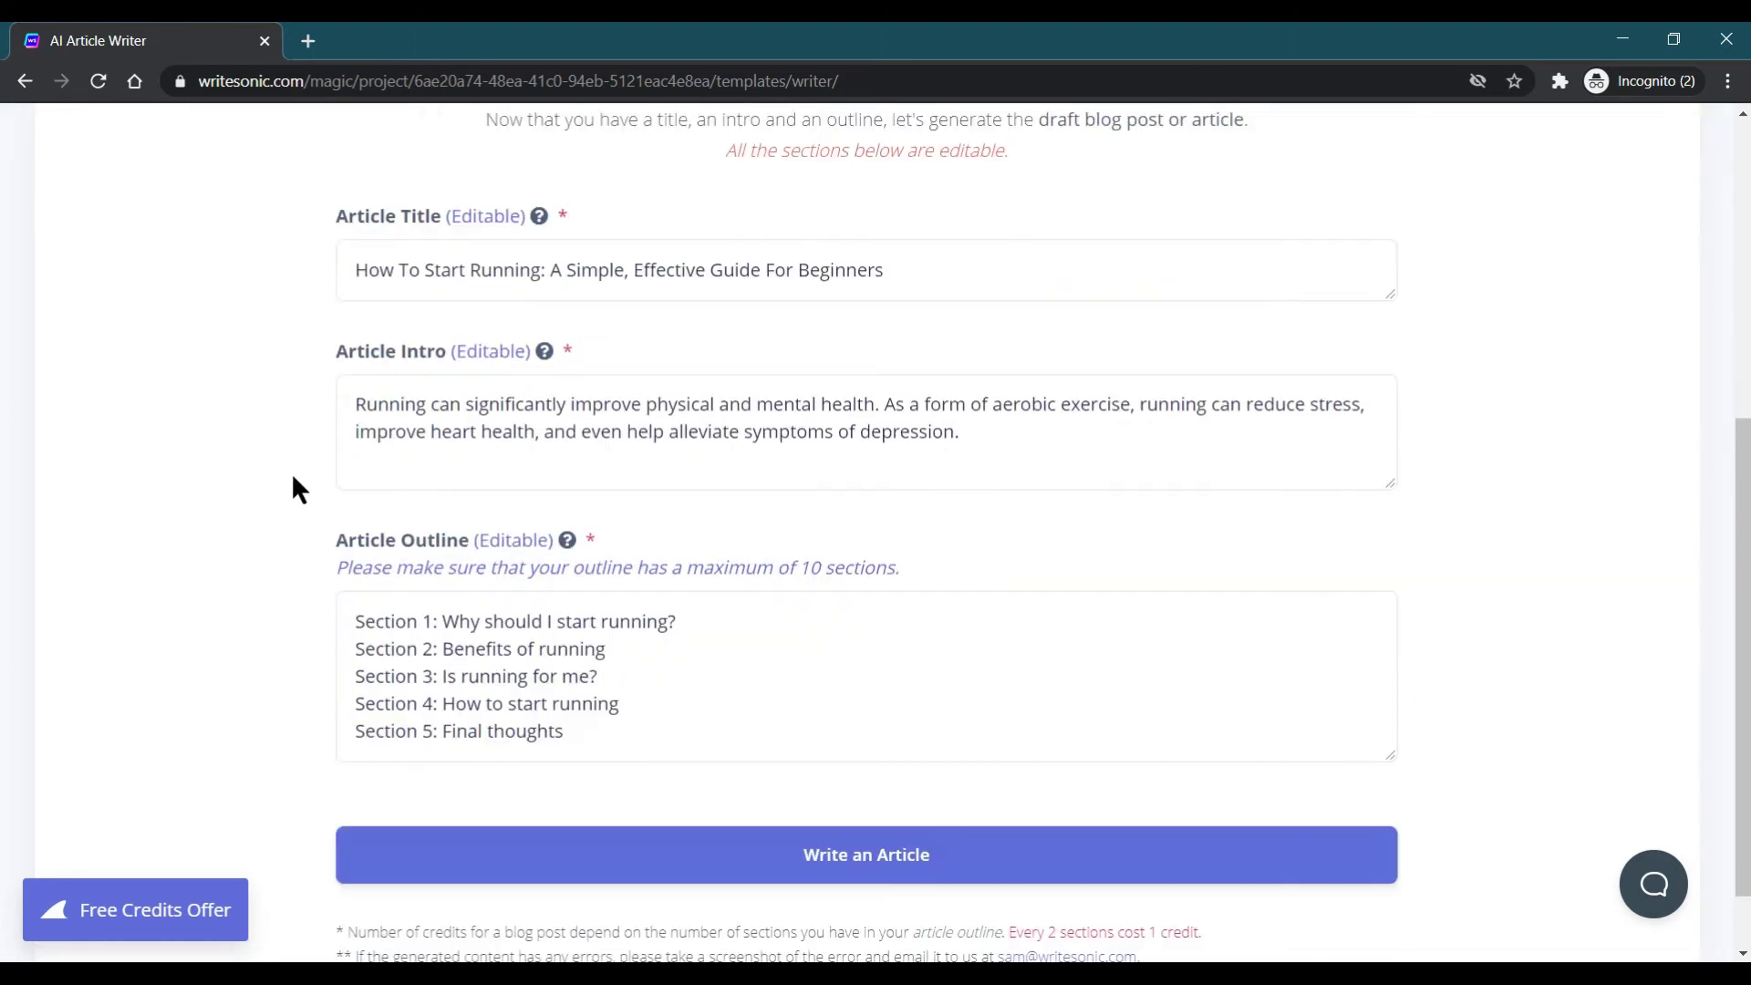
{"action": "scroll", "coordinate": [228, 510], "scroll_direction": "down", "scroll_amount": 1}
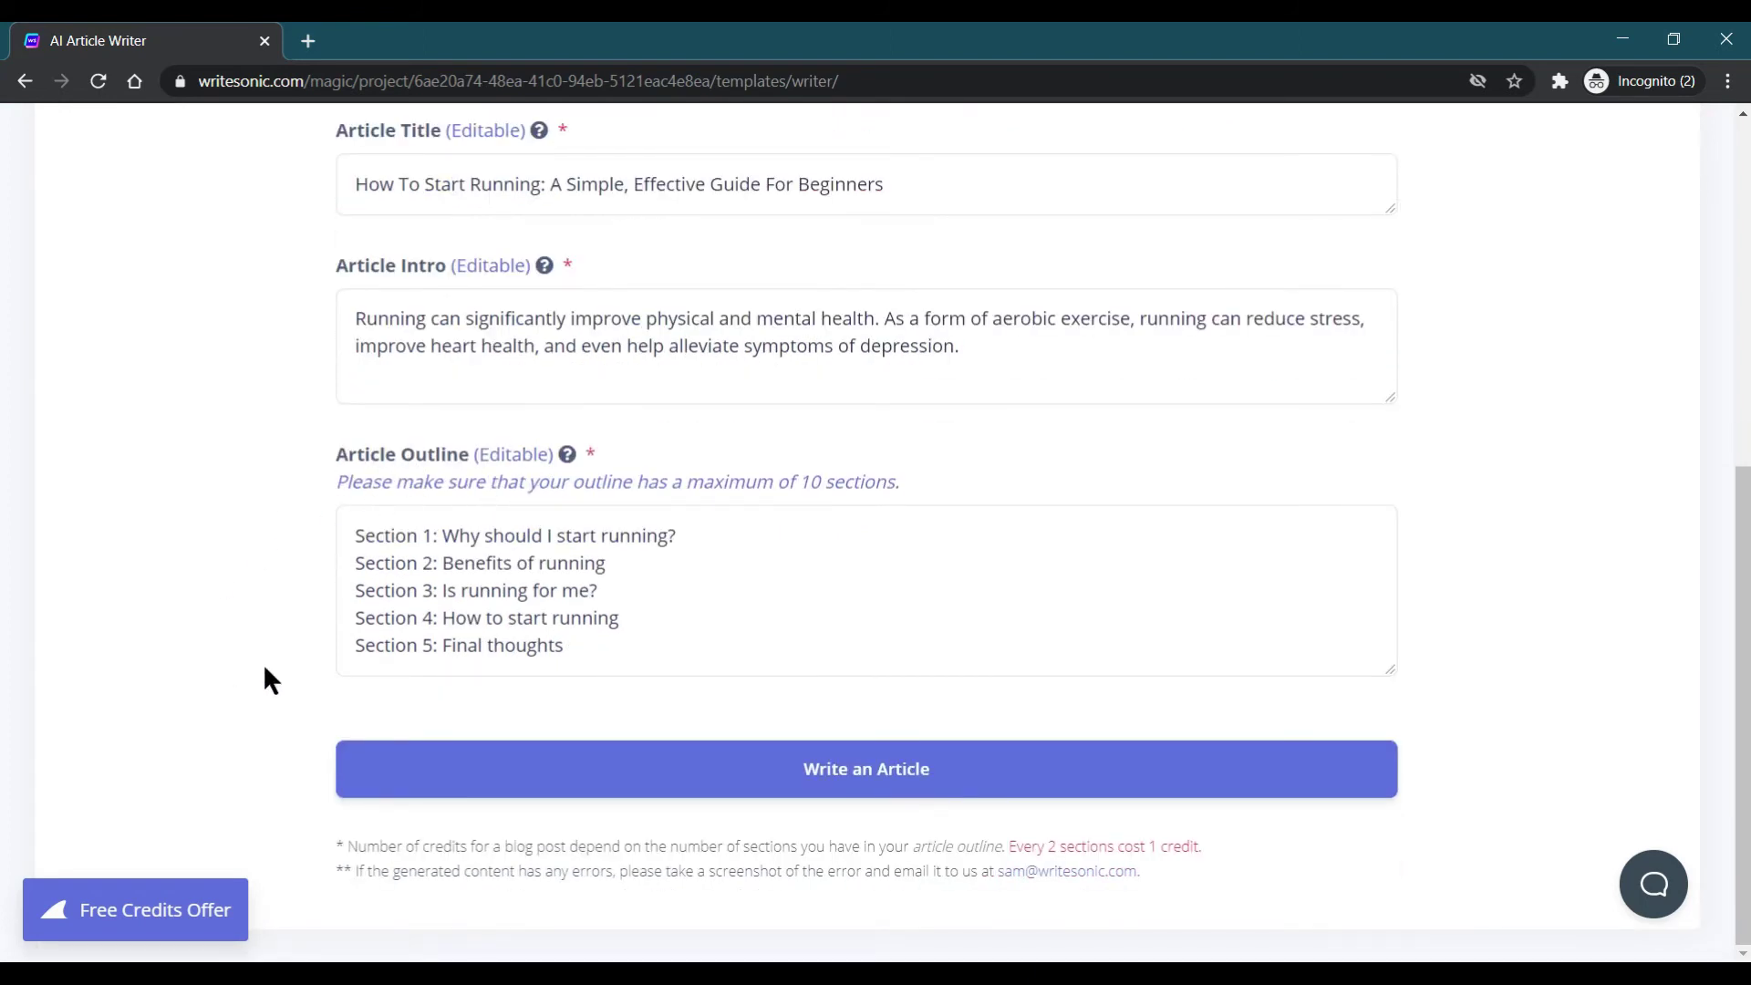
Start Write an Article and watch the draft begin generating at about 30 seconds per section
{"action": "left_click", "coordinate": [851, 770]}
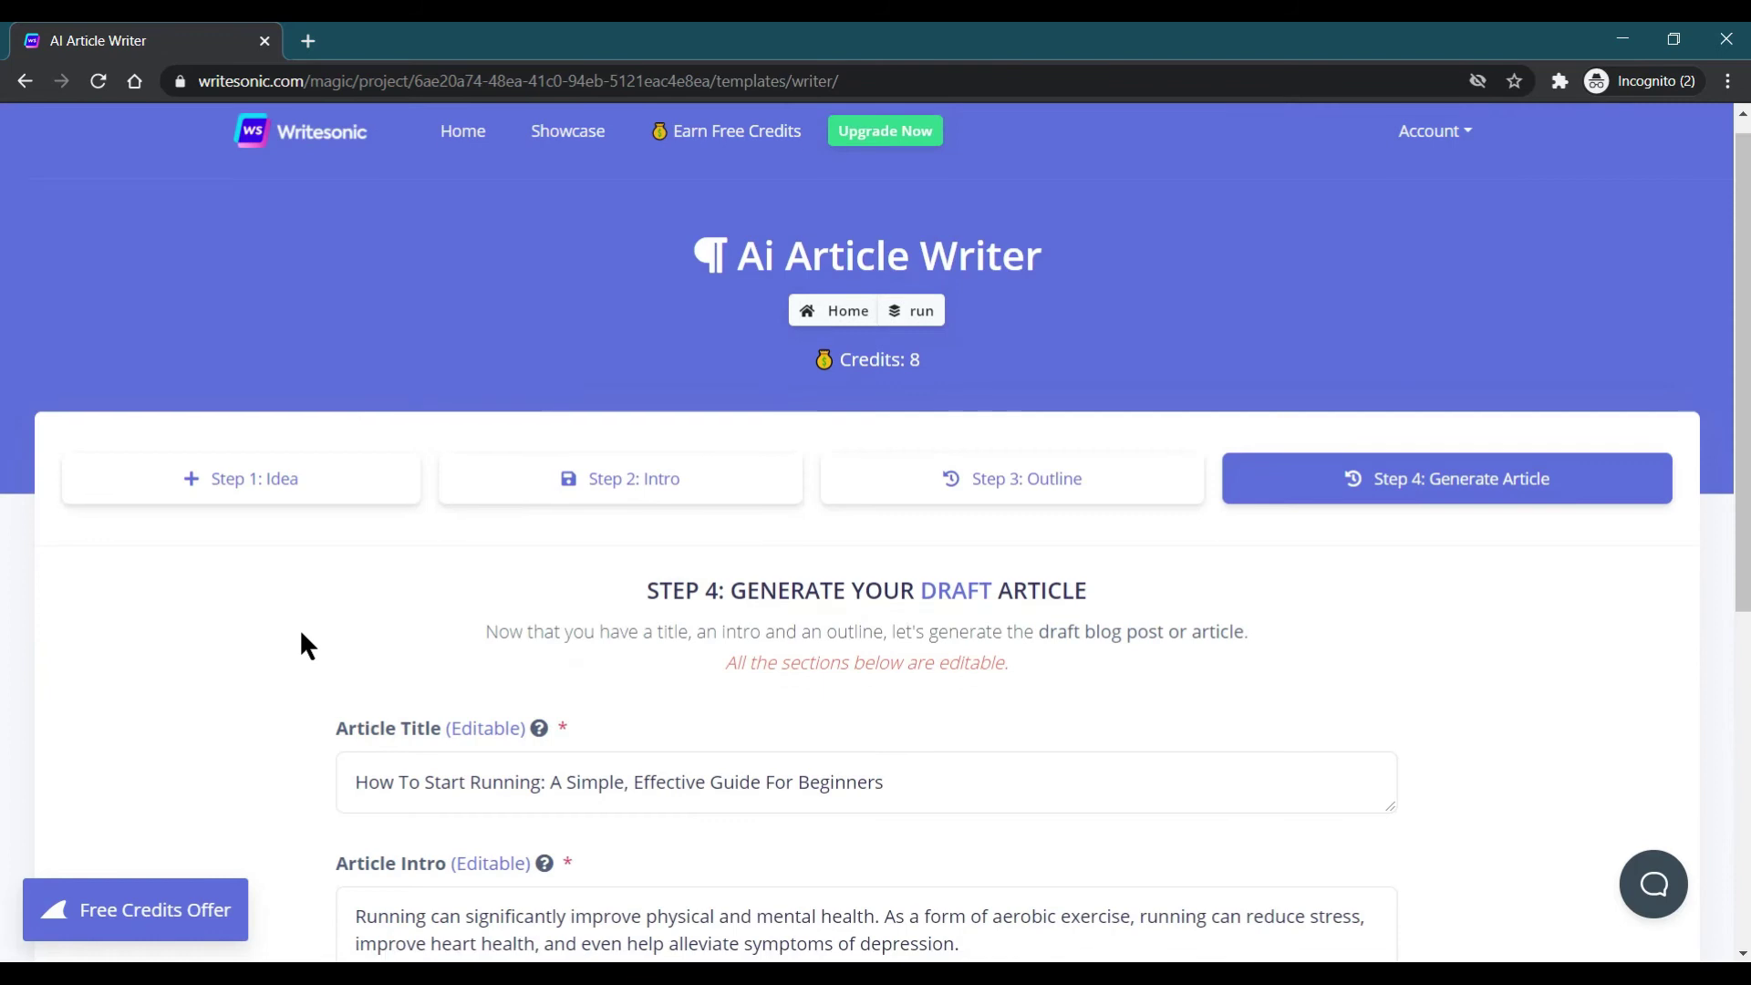
{"action": "scroll", "coordinate": [299, 628], "scroll_direction": "down", "scroll_amount": 4}
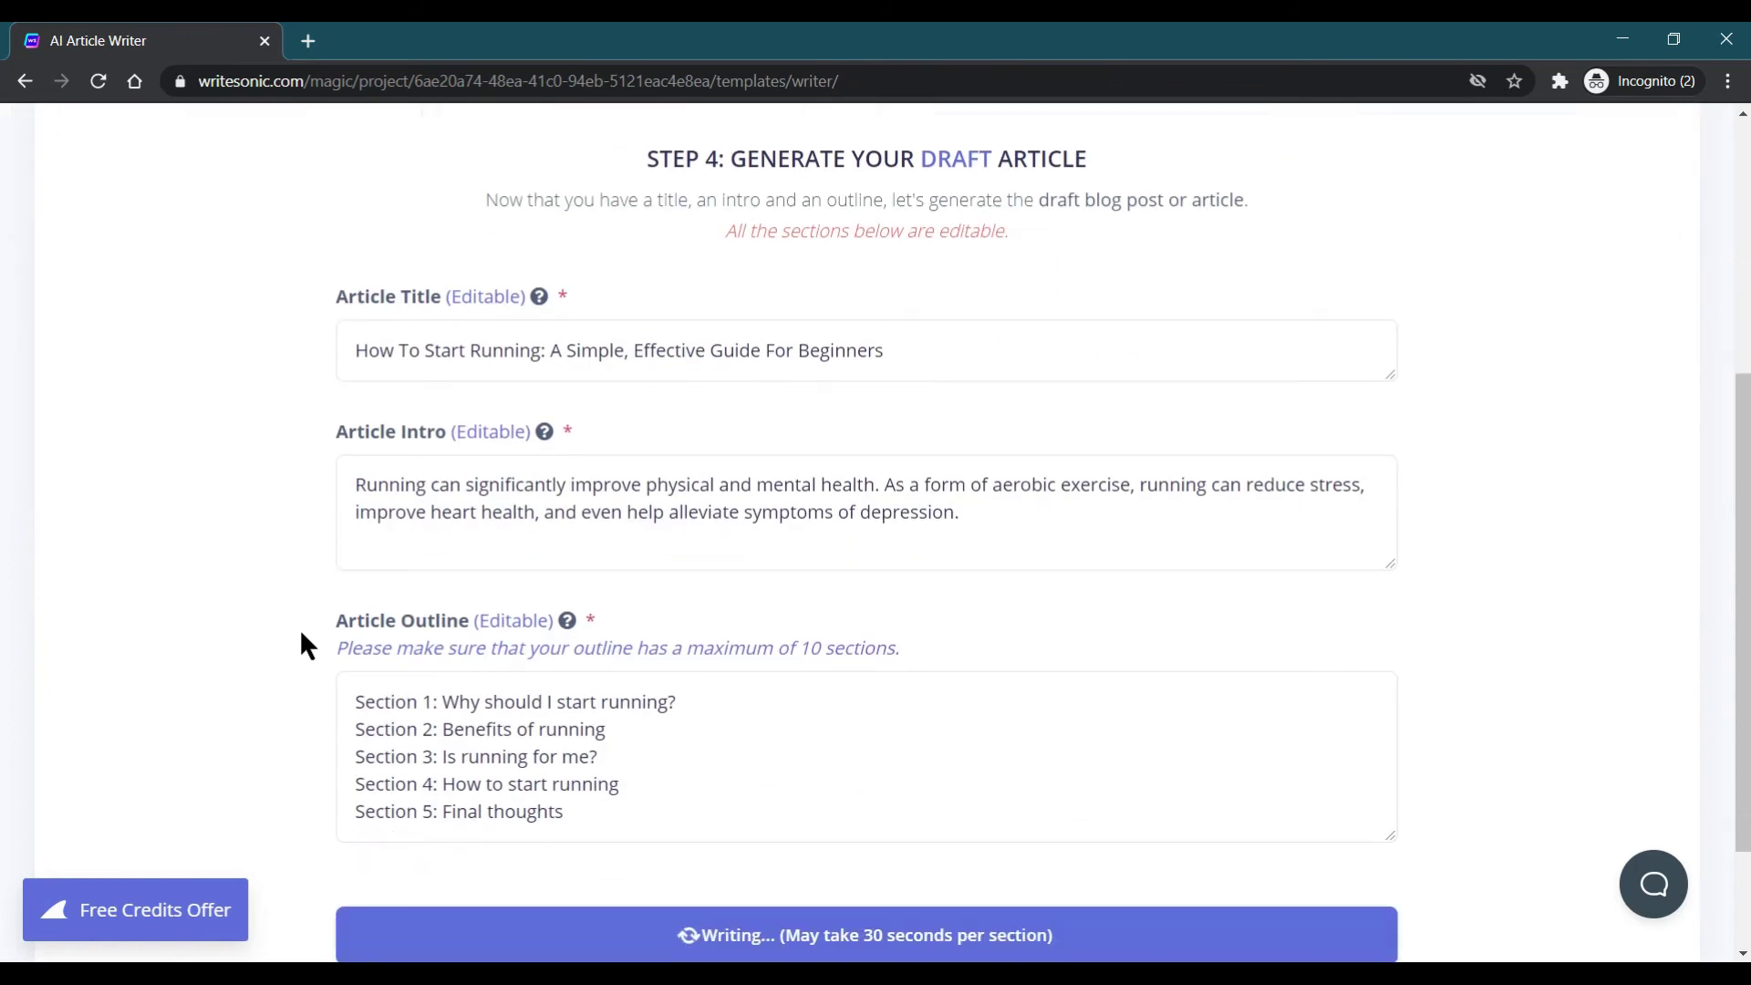
{"action": "scroll", "coordinate": [302, 634], "scroll_direction": "down", "scroll_amount": 2}
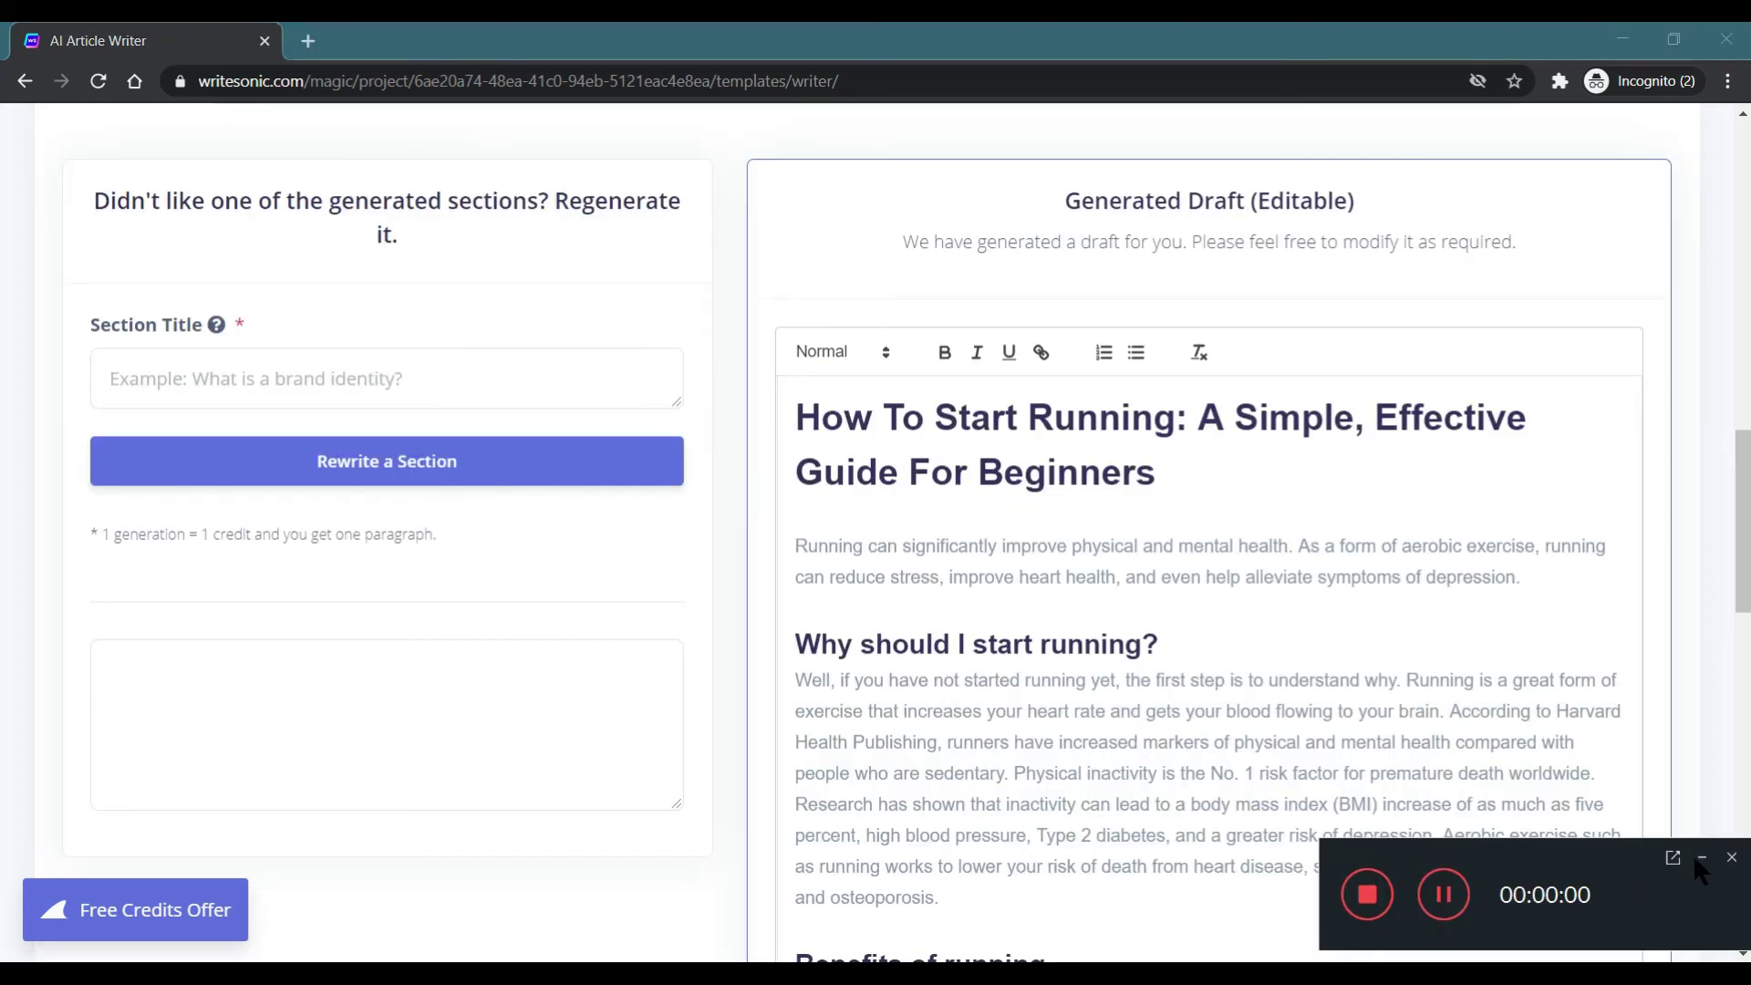
{"action": "left_click", "coordinate": [1700, 857]}
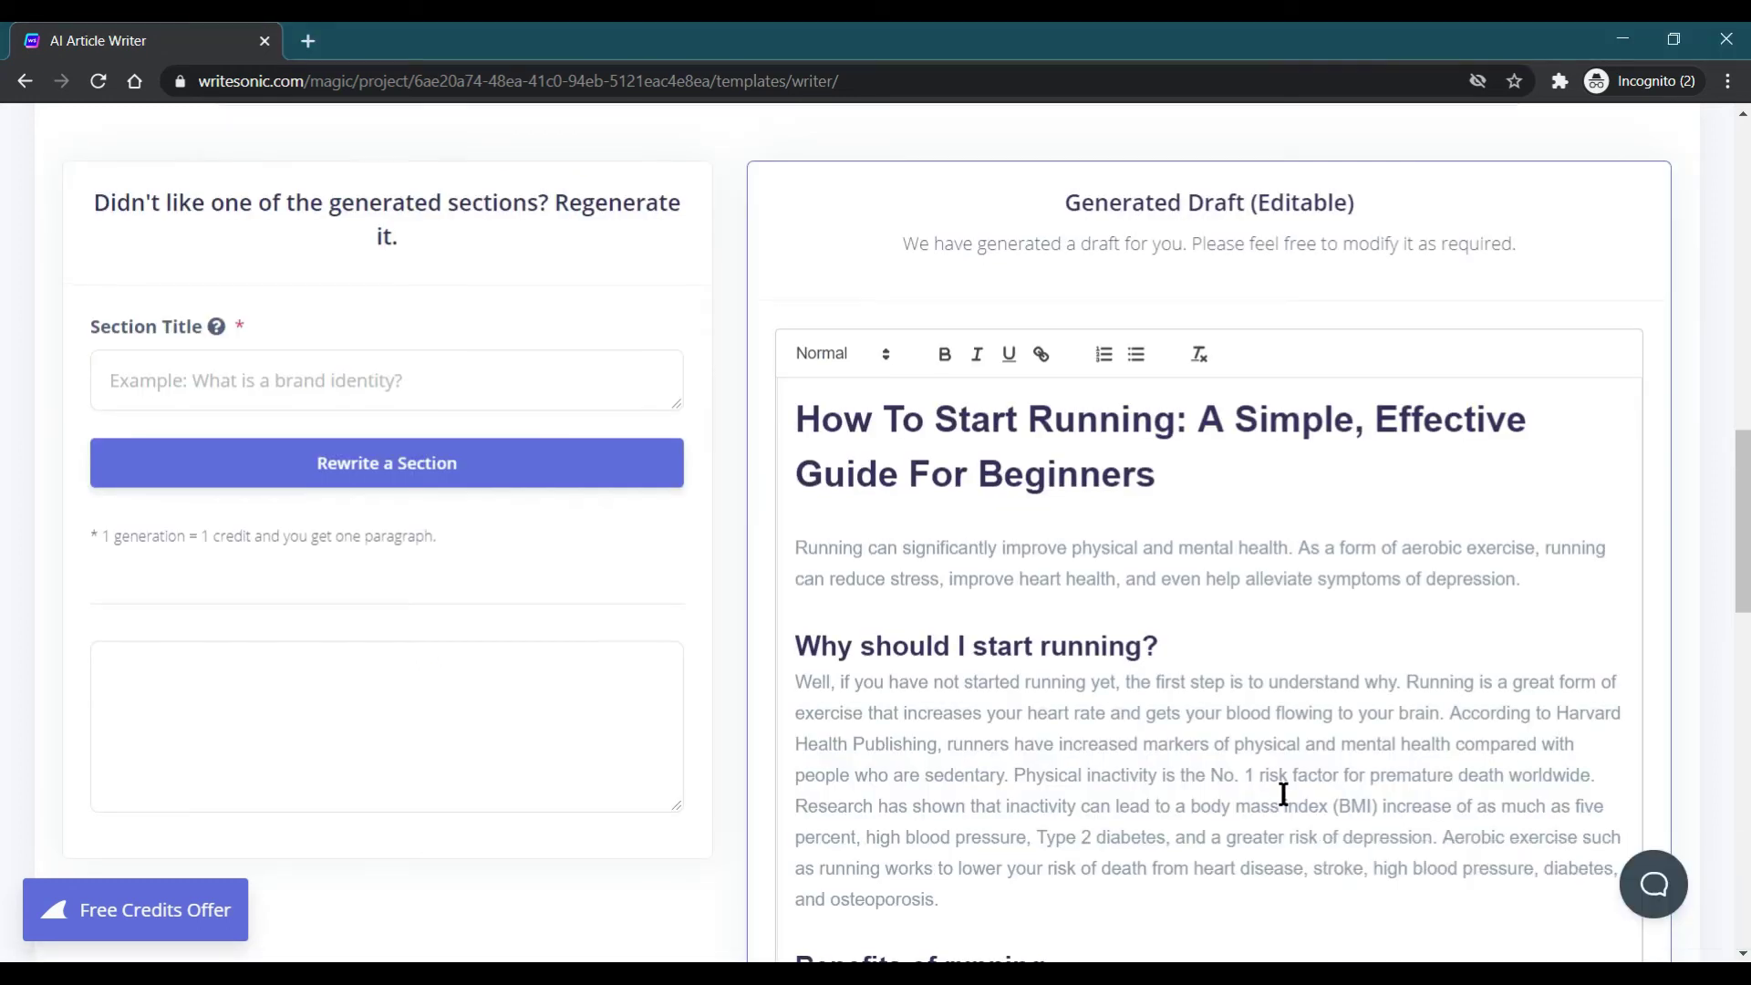
{"action": "scroll", "coordinate": [1281, 794], "scroll_direction": "up", "scroll_amount": 8}
{"action": "scroll", "coordinate": [1070, 687], "scroll_direction": "down", "scroll_amount": 10}
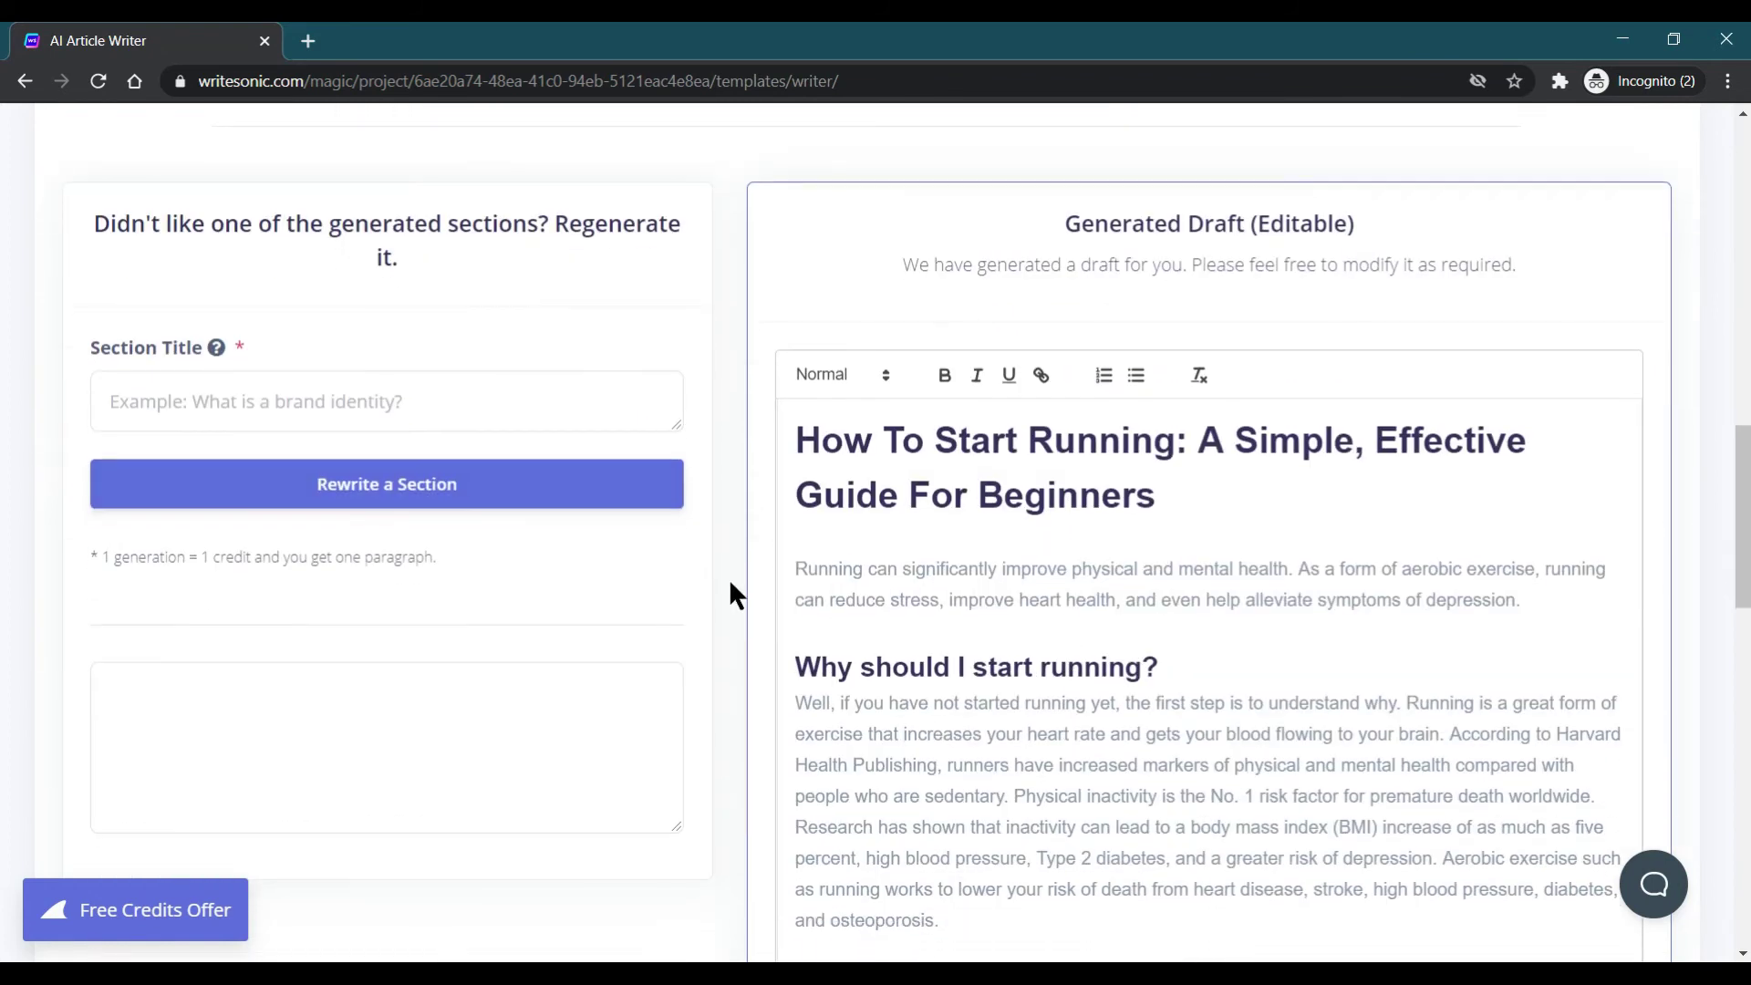
{"action": "scroll", "coordinate": [736, 599], "scroll_direction": "down", "scroll_amount": 2}
{"action": "scroll", "coordinate": [737, 600], "scroll_direction": "up", "scroll_amount": 8}
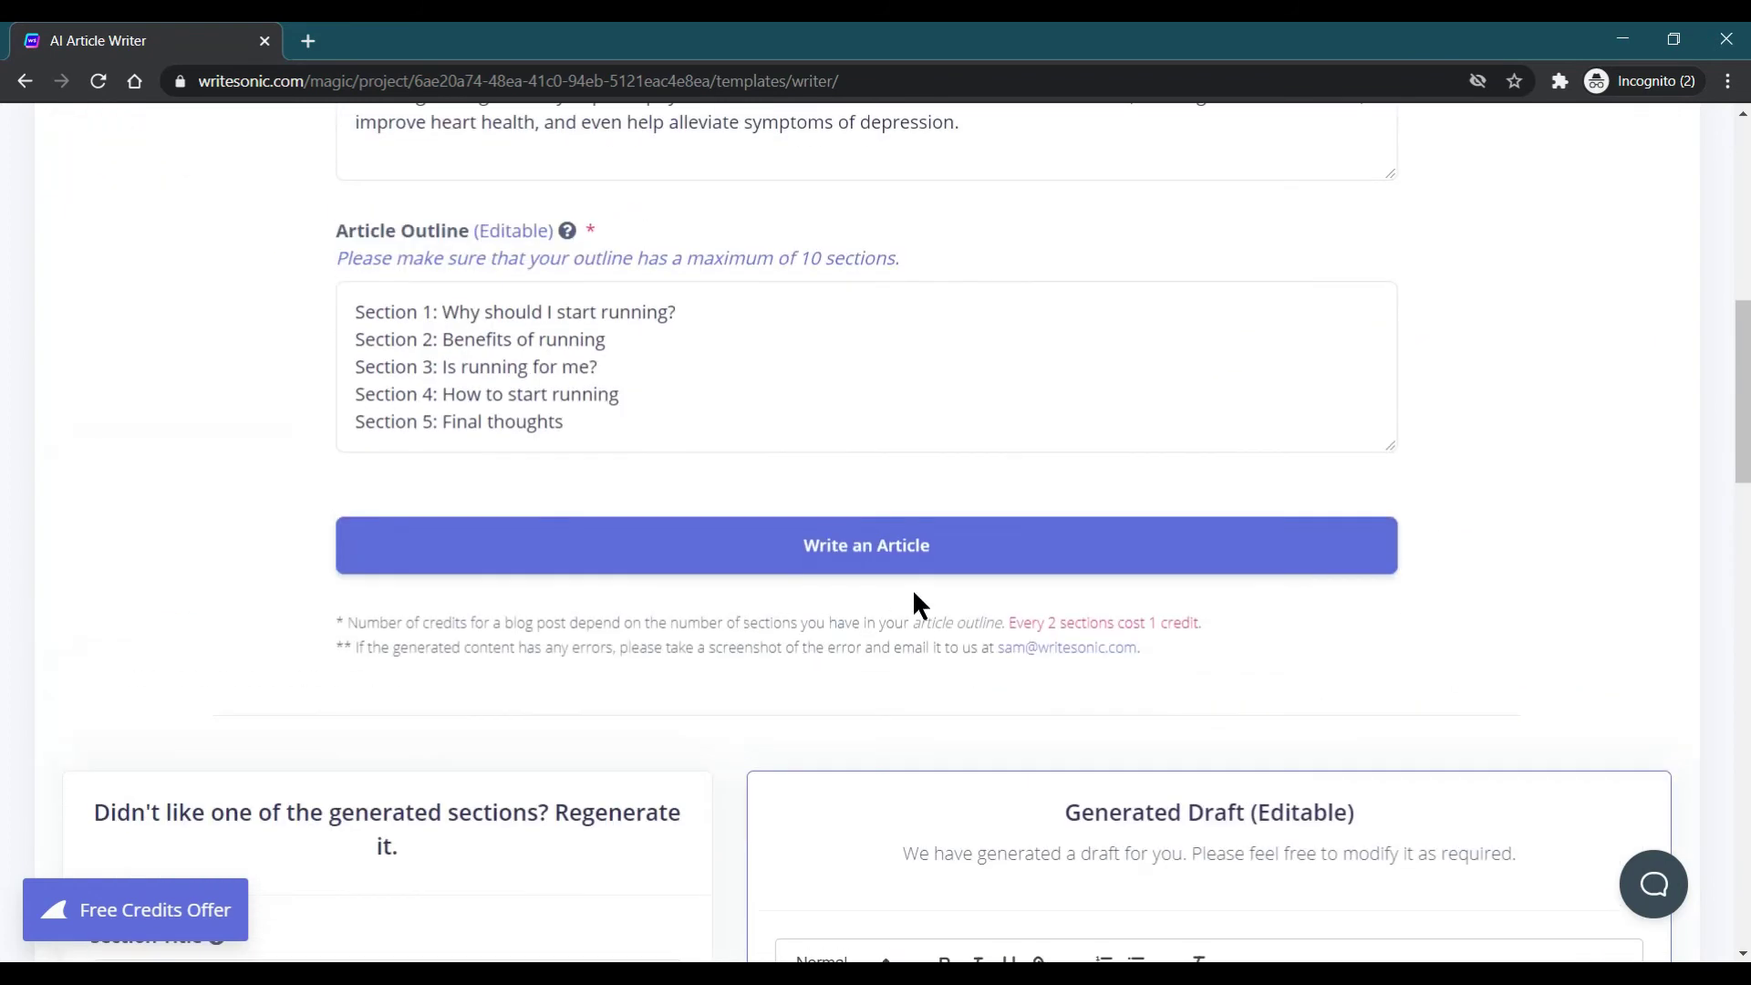
{"action": "scroll", "coordinate": [770, 721], "scroll_direction": "down", "scroll_amount": 5}
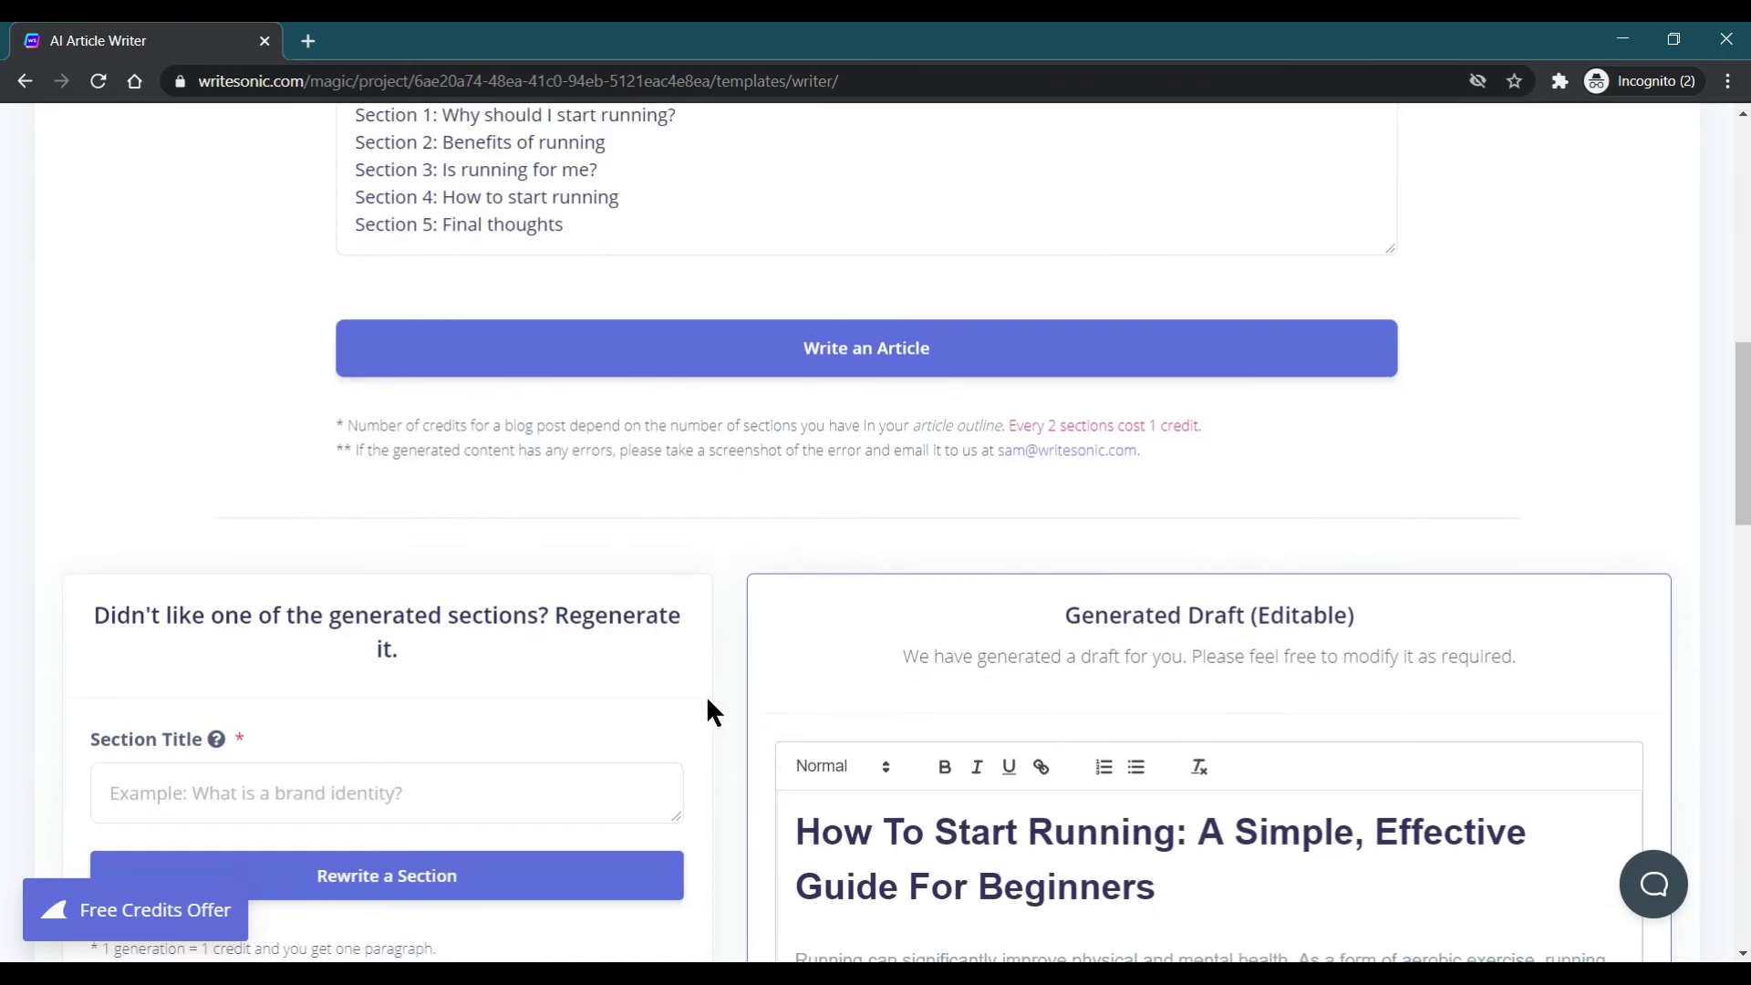
{"action": "scroll", "coordinate": [730, 639], "scroll_direction": "down", "scroll_amount": 1}
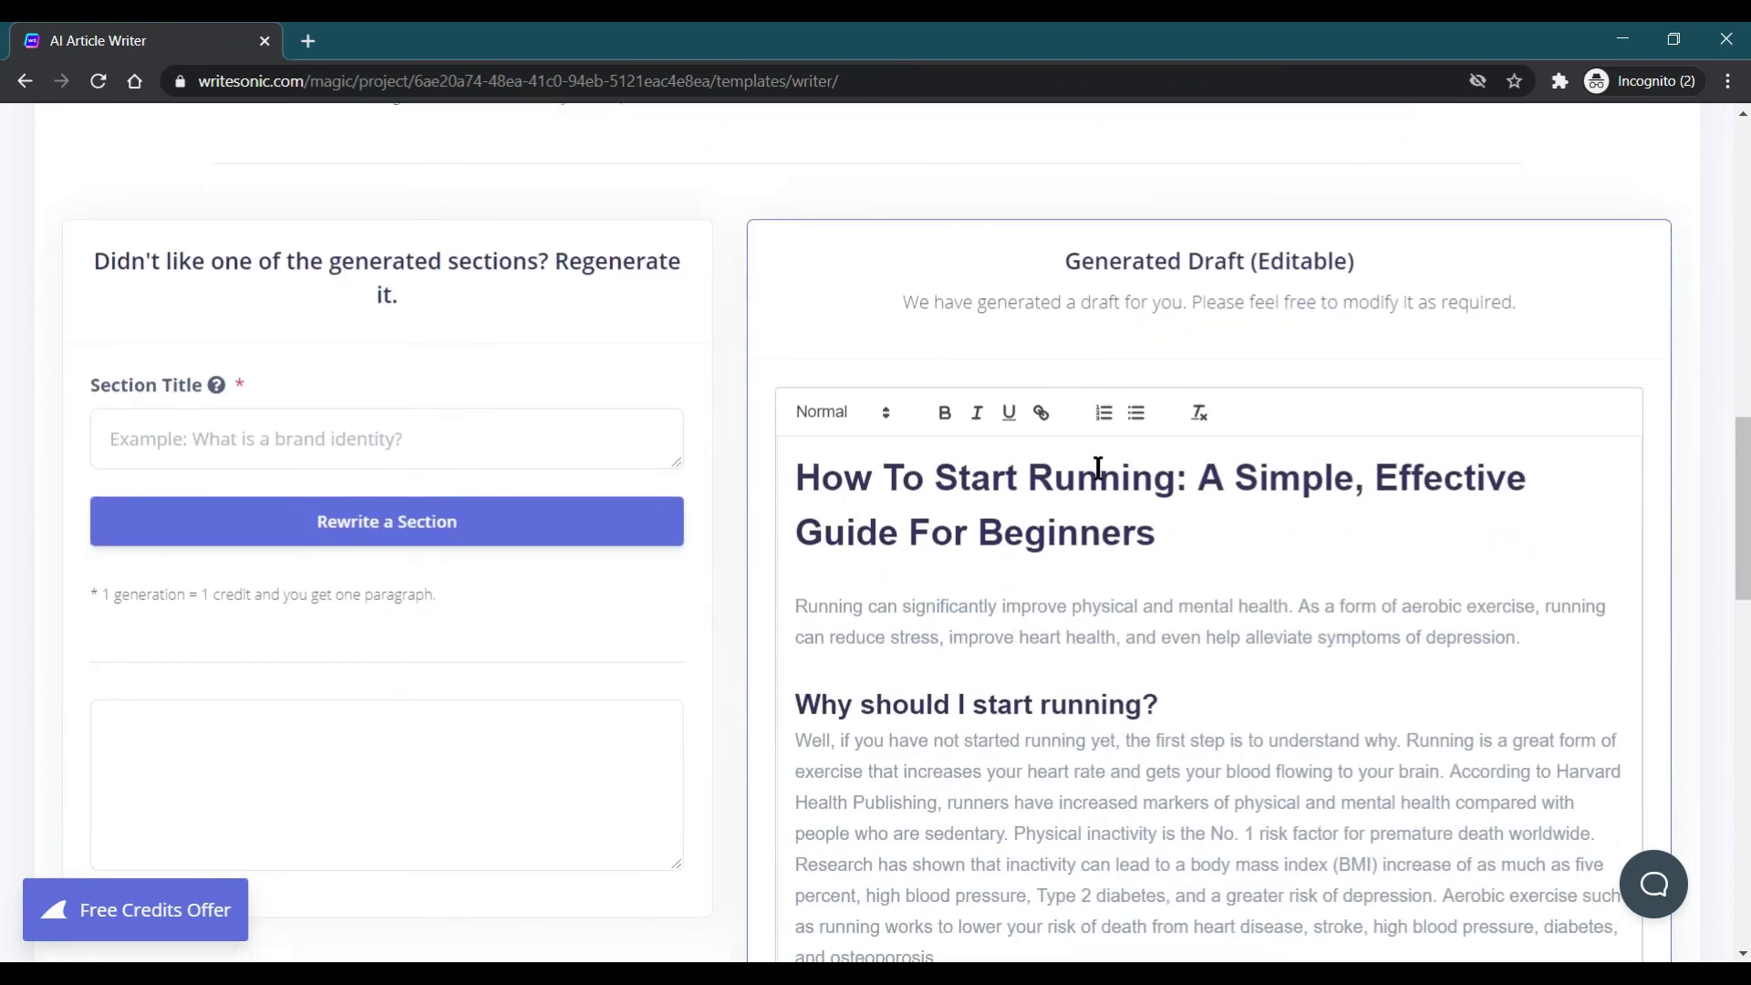
{"action": "scroll", "coordinate": [1099, 468], "scroll_direction": "down", "scroll_amount": 1}
{"action": "scroll", "coordinate": [1091, 547], "scroll_direction": "down", "scroll_amount": 1}
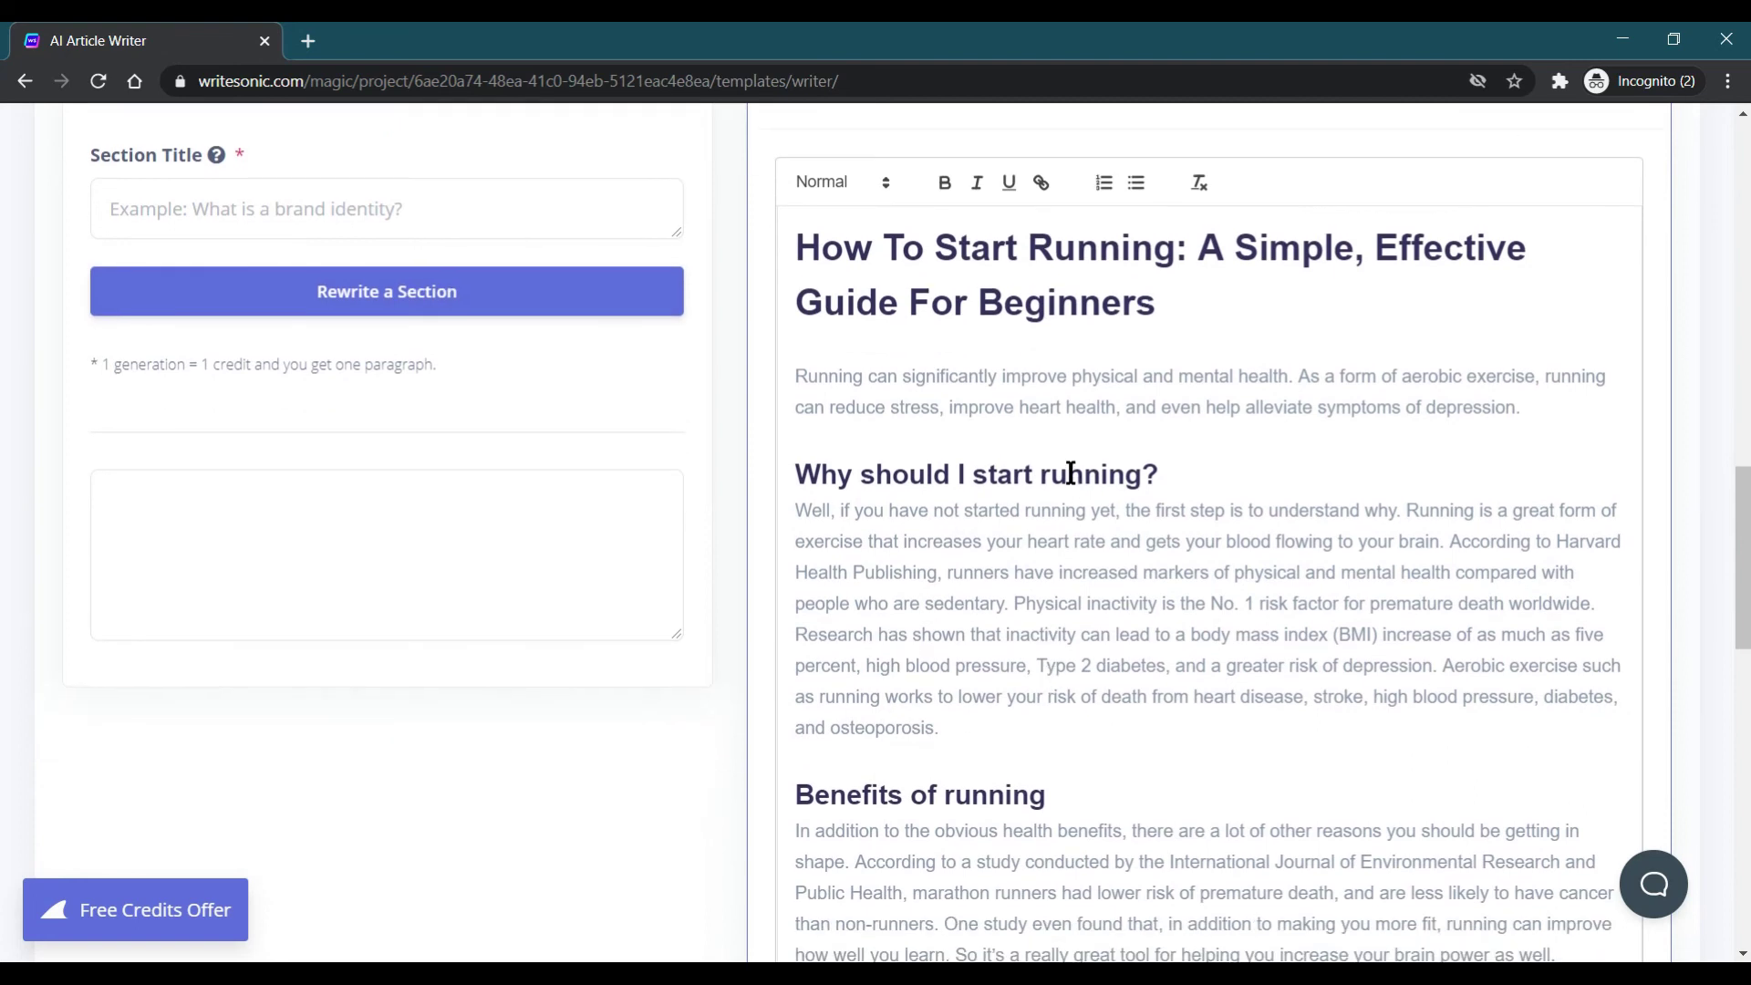
{"action": "scroll", "coordinate": [1071, 473], "scroll_direction": "up", "scroll_amount": 1}
{"action": "scroll", "coordinate": [1085, 418], "scroll_direction": "down", "scroll_amount": 1}
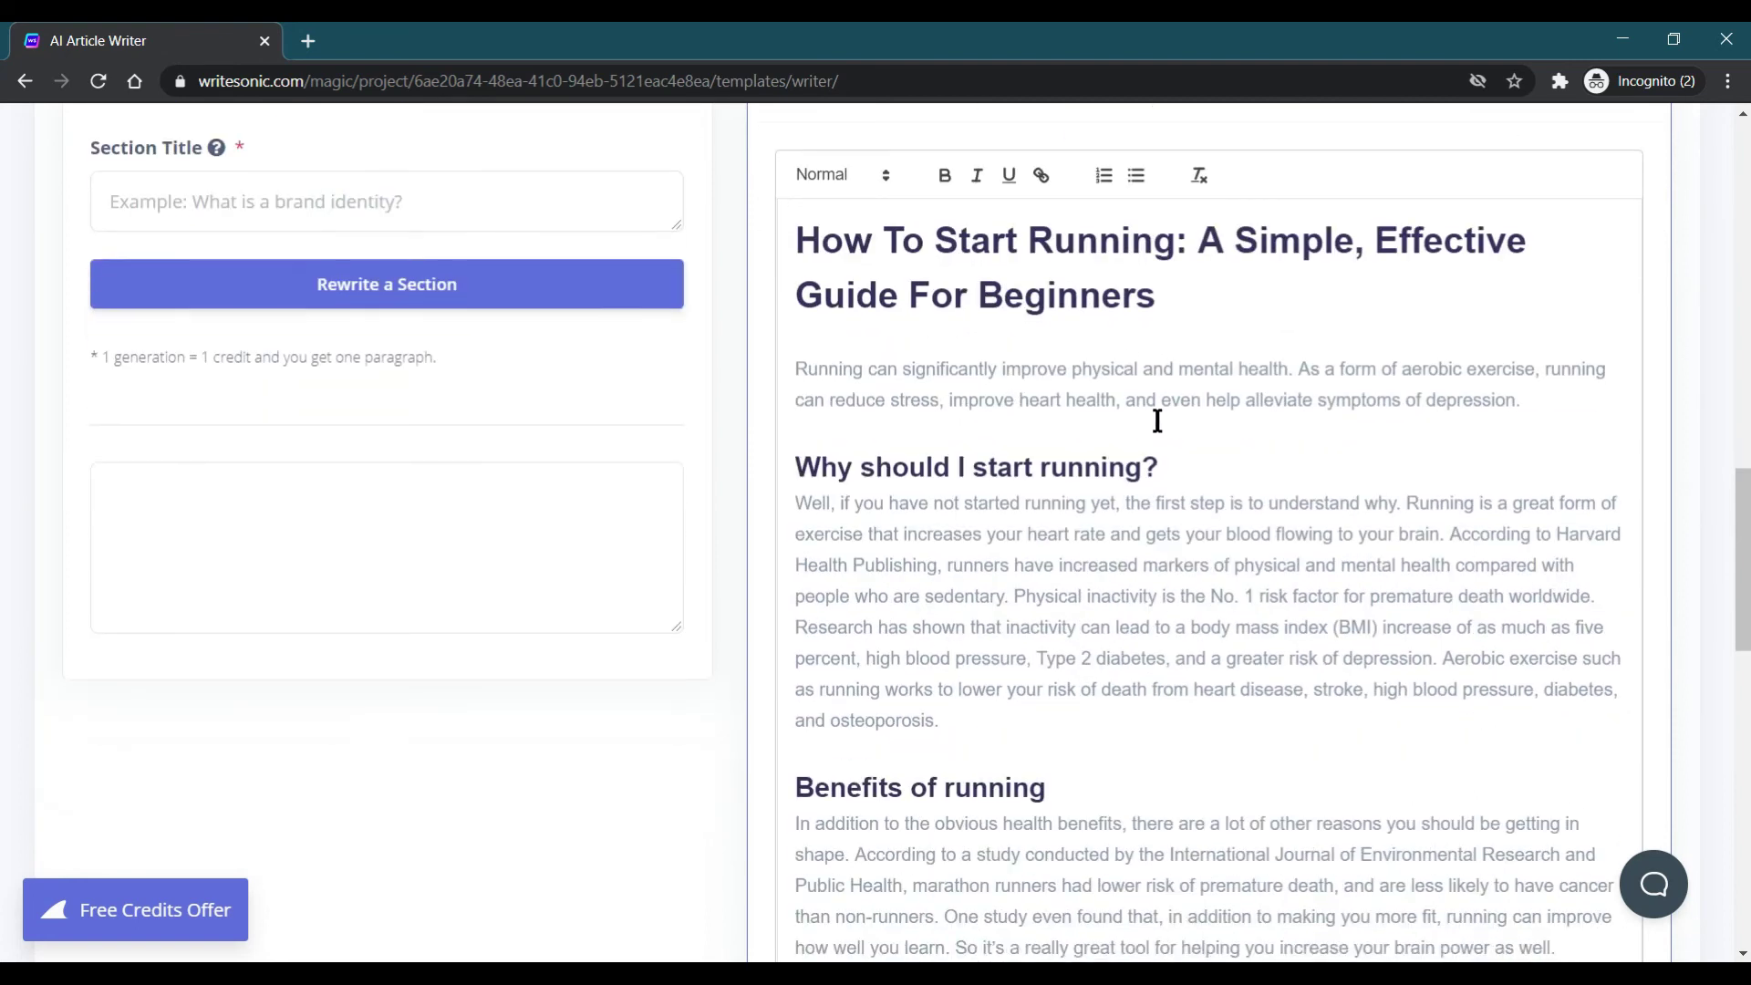
{"action": "left_click", "coordinate": [880, 432]}
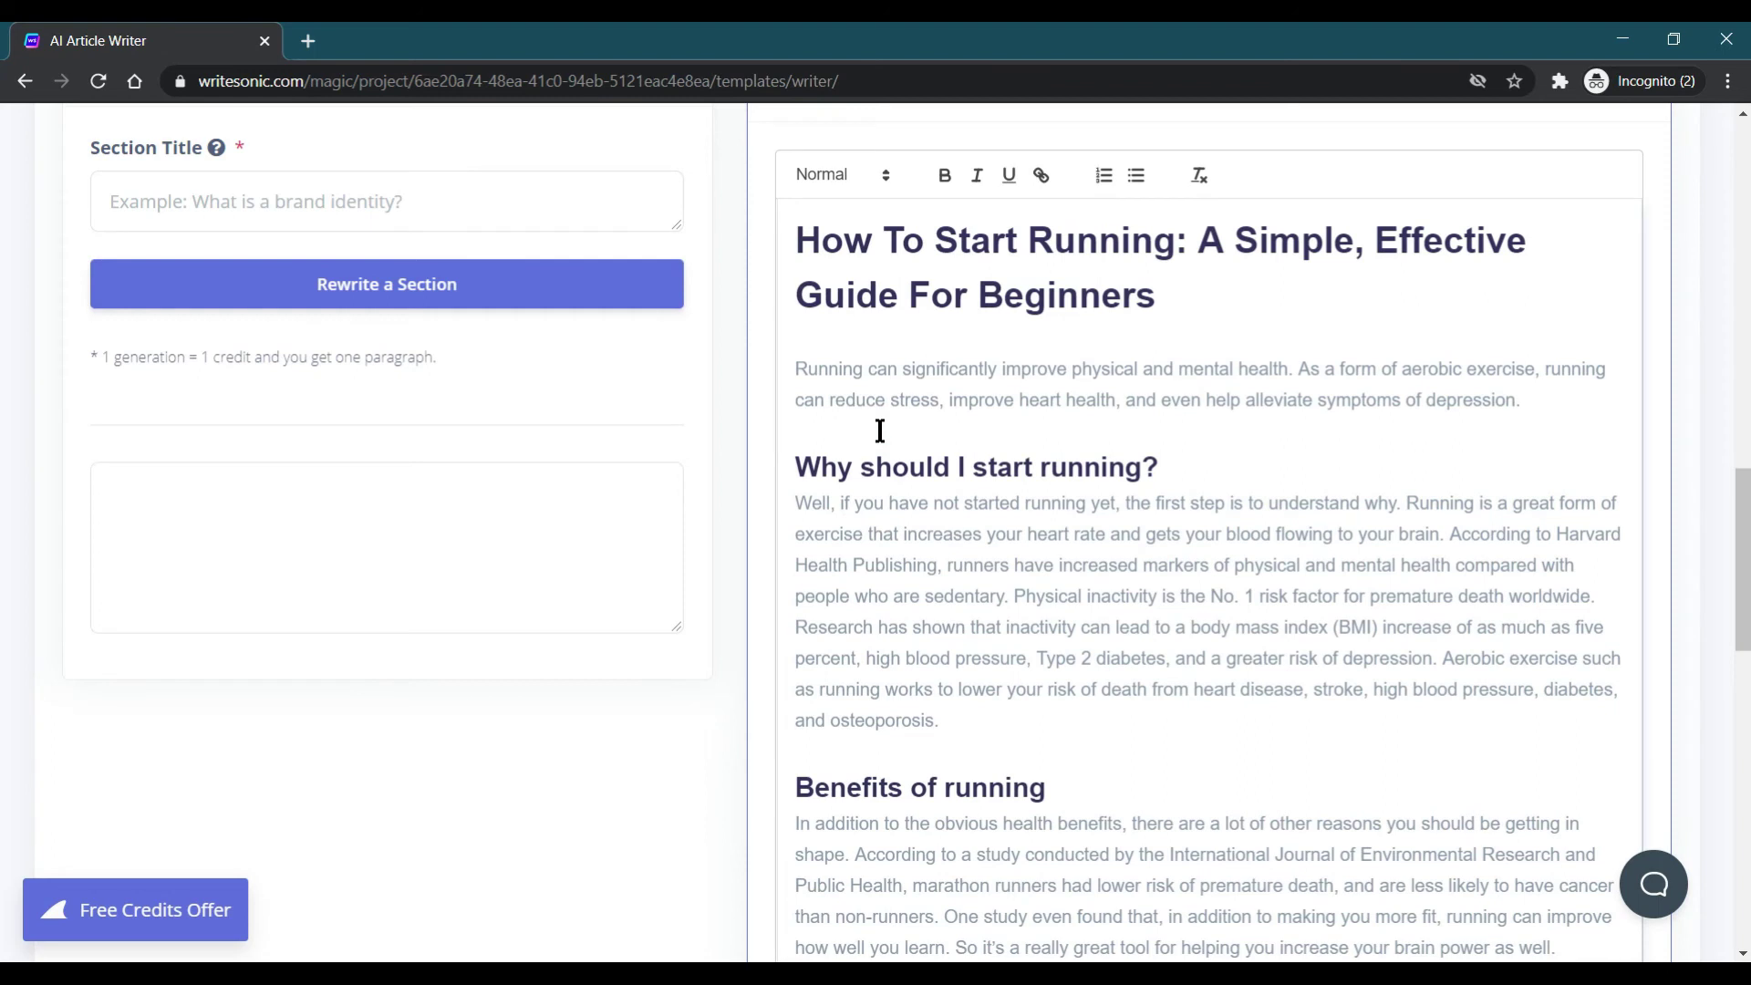
{"action": "scroll", "coordinate": [880, 431], "scroll_direction": "down", "scroll_amount": 7}
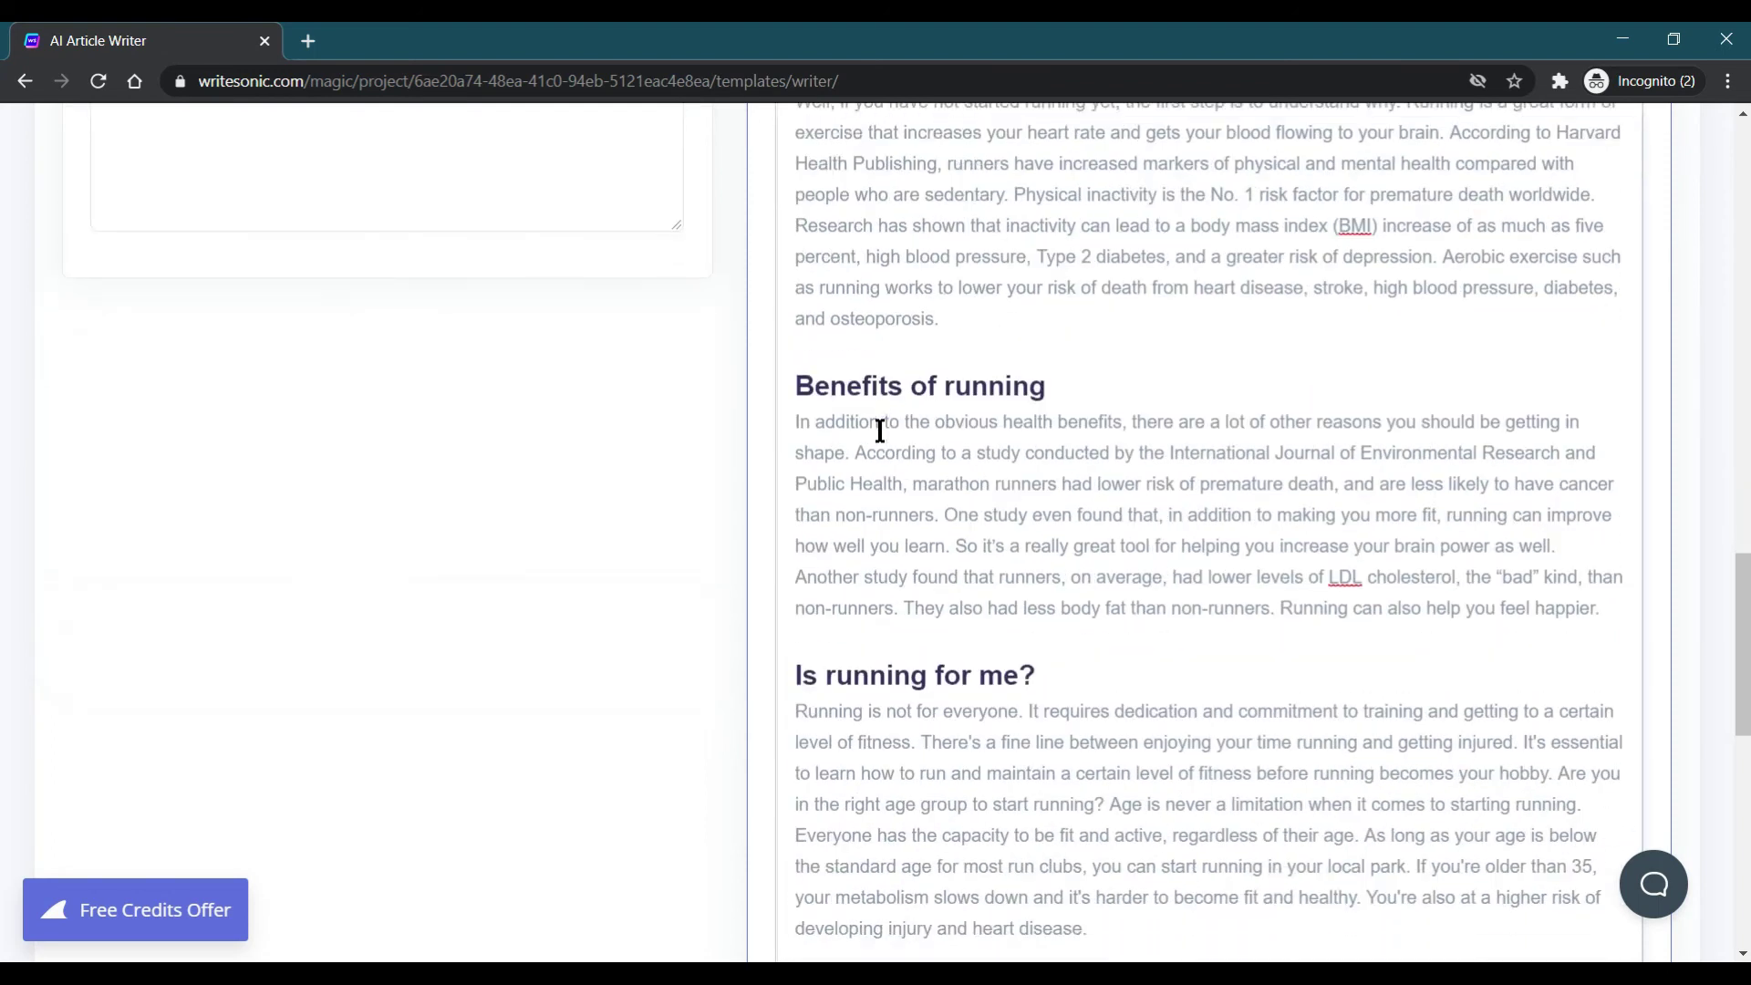
{"action": "scroll", "coordinate": [880, 431], "scroll_direction": "down", "scroll_amount": 5}
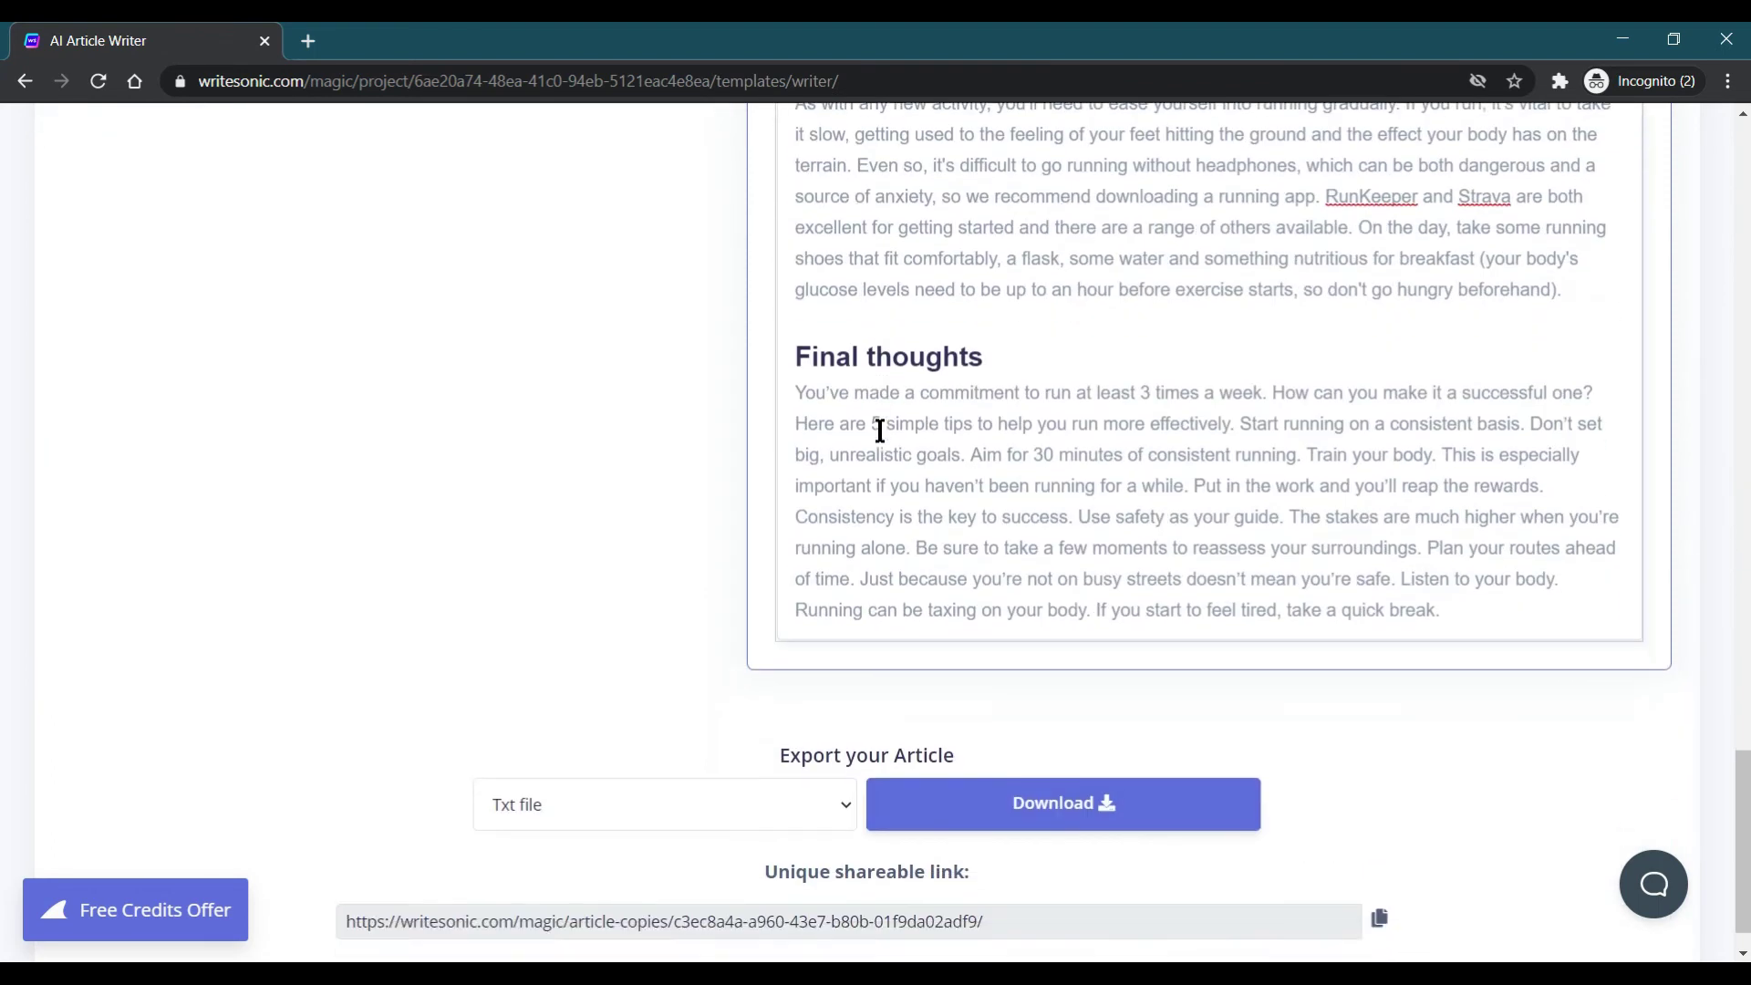
{"action": "scroll", "coordinate": [880, 431], "scroll_direction": "up", "scroll_amount": 5}
{"action": "scroll", "coordinate": [880, 431], "scroll_direction": "up", "scroll_amount": 7}
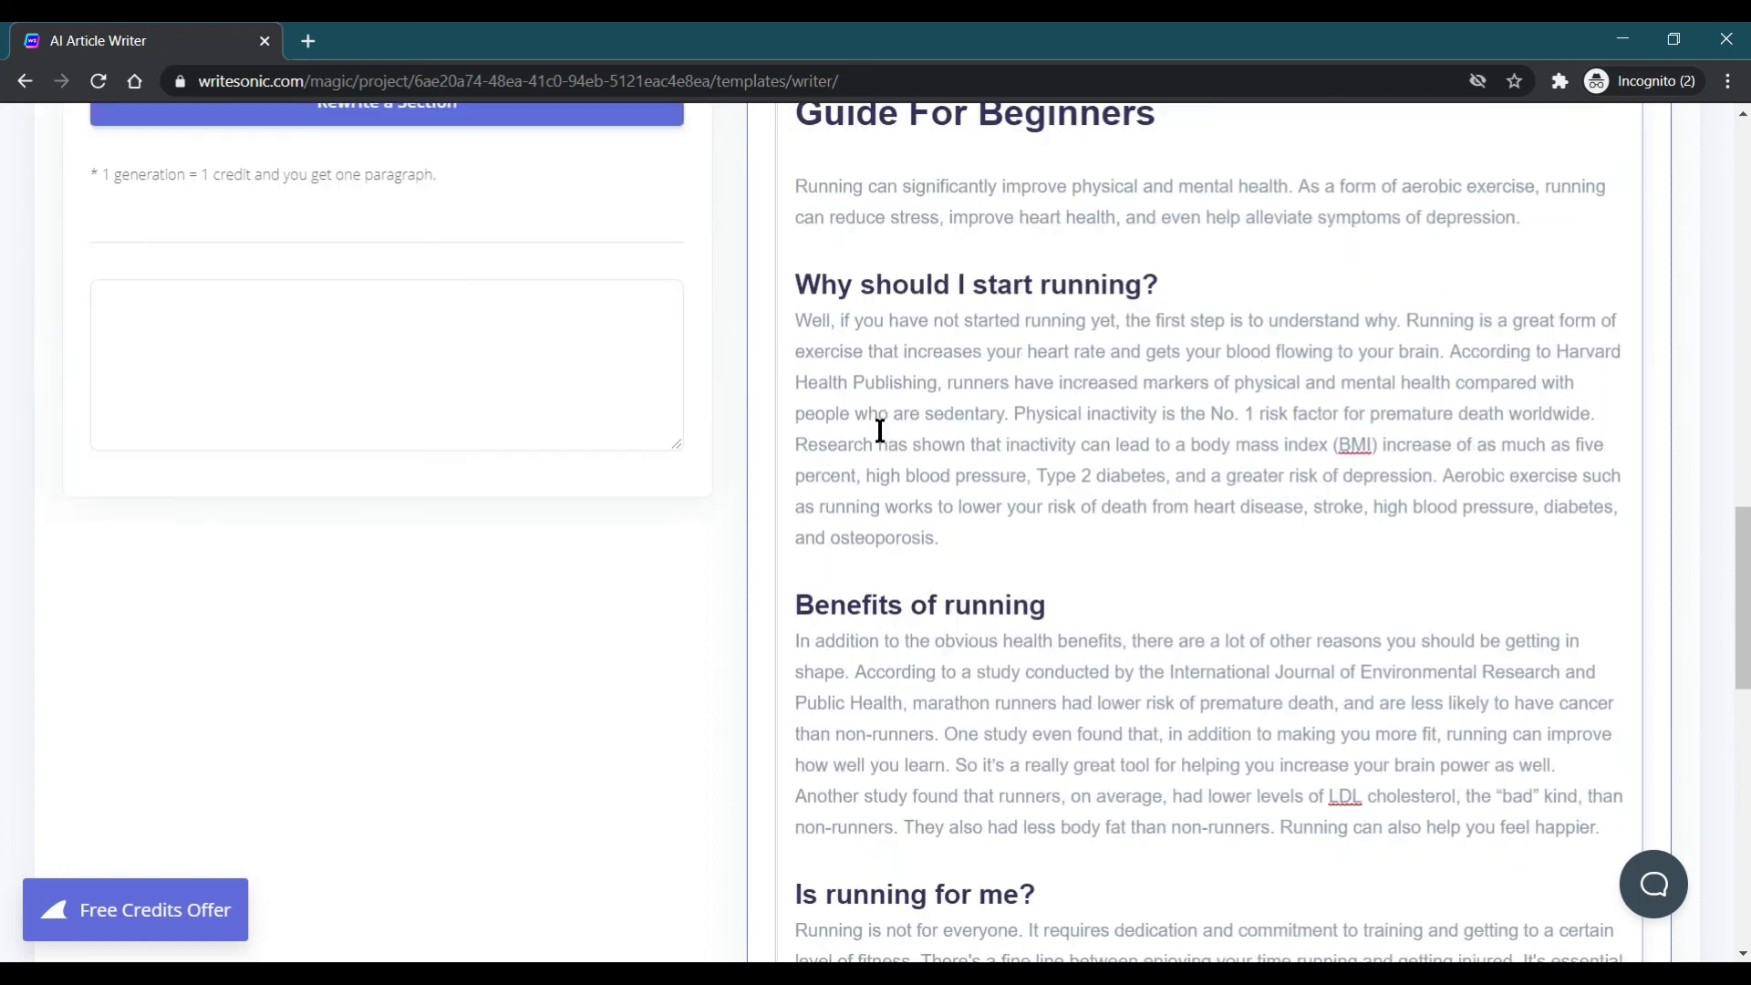
{"action": "scroll", "coordinate": [880, 431], "scroll_direction": "down", "scroll_amount": 5}
{"action": "scroll", "coordinate": [880, 431], "scroll_direction": "down", "scroll_amount": 8}
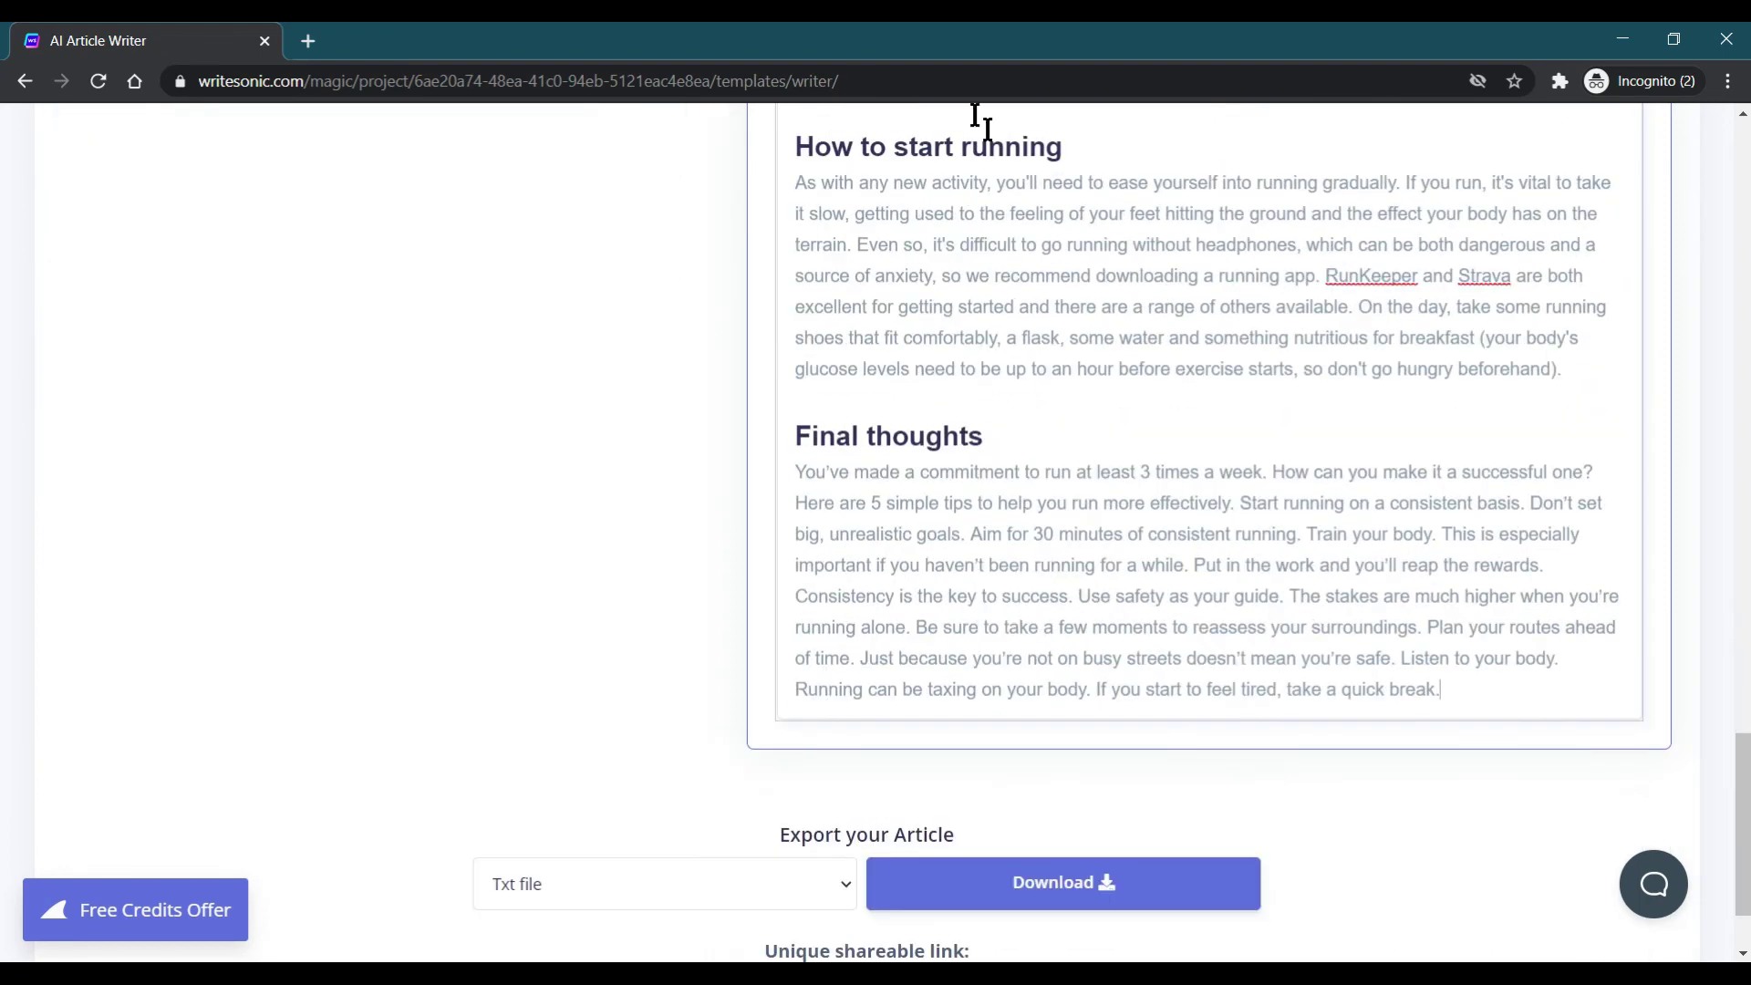
{"action": "scroll", "coordinate": [956, 545], "scroll_direction": "down", "scroll_amount": 1}
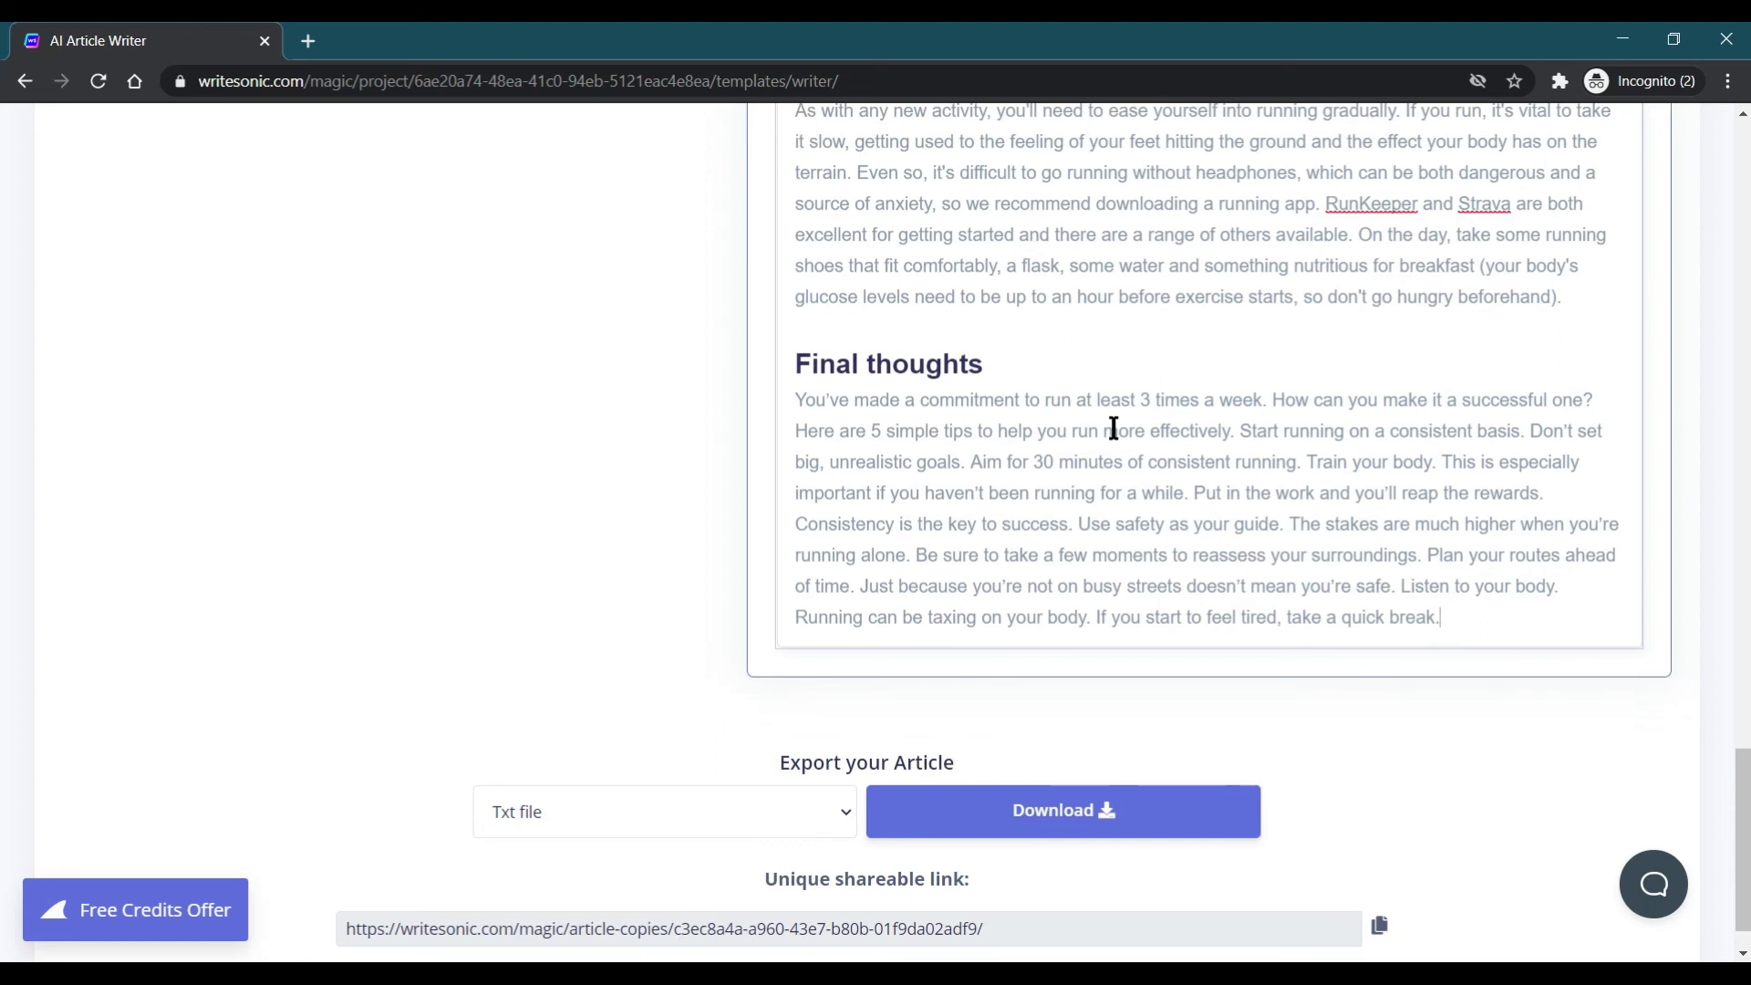
{"action": "scroll", "coordinate": [596, 545], "scroll_direction": "down", "scroll_amount": 1}
{"action": "scroll", "coordinate": [454, 627], "scroll_direction": "up", "scroll_amount": 4}
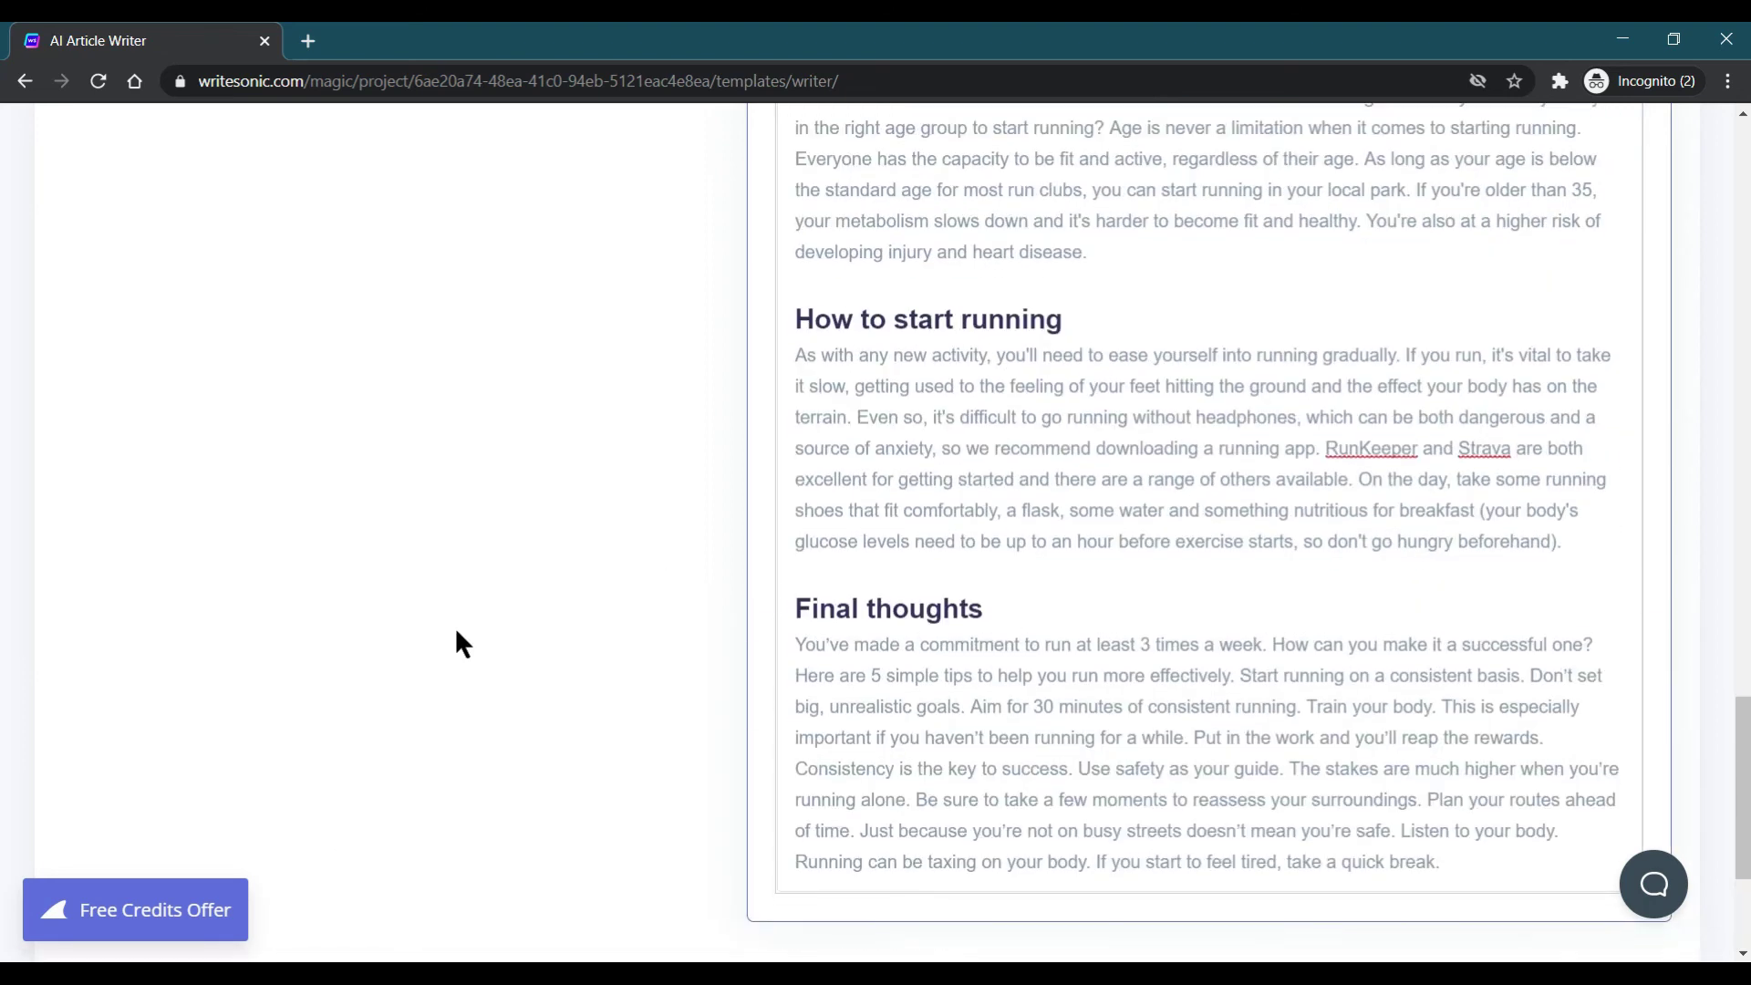
Export the article as a Word Document and download the .doc file
{"action": "scroll", "coordinate": [454, 627], "scroll_direction": "down", "scroll_amount": 4}
{"action": "left_click", "coordinate": [582, 750]}
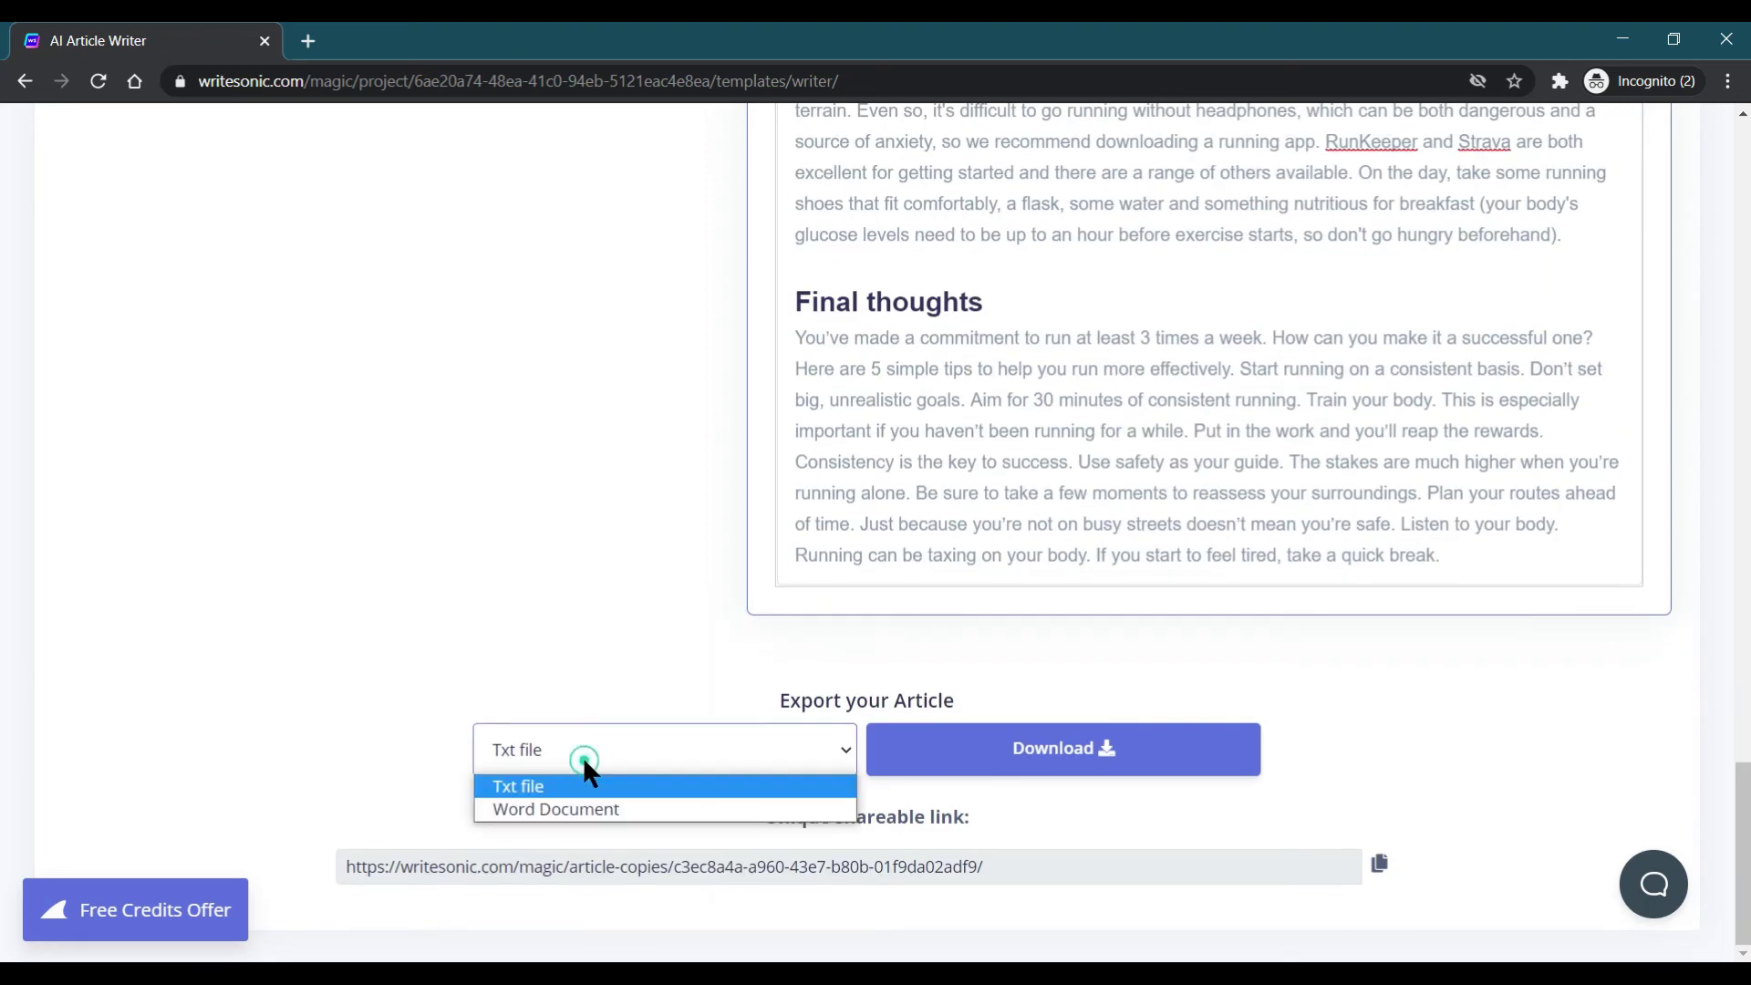
{"action": "left_click", "coordinate": [538, 810]}
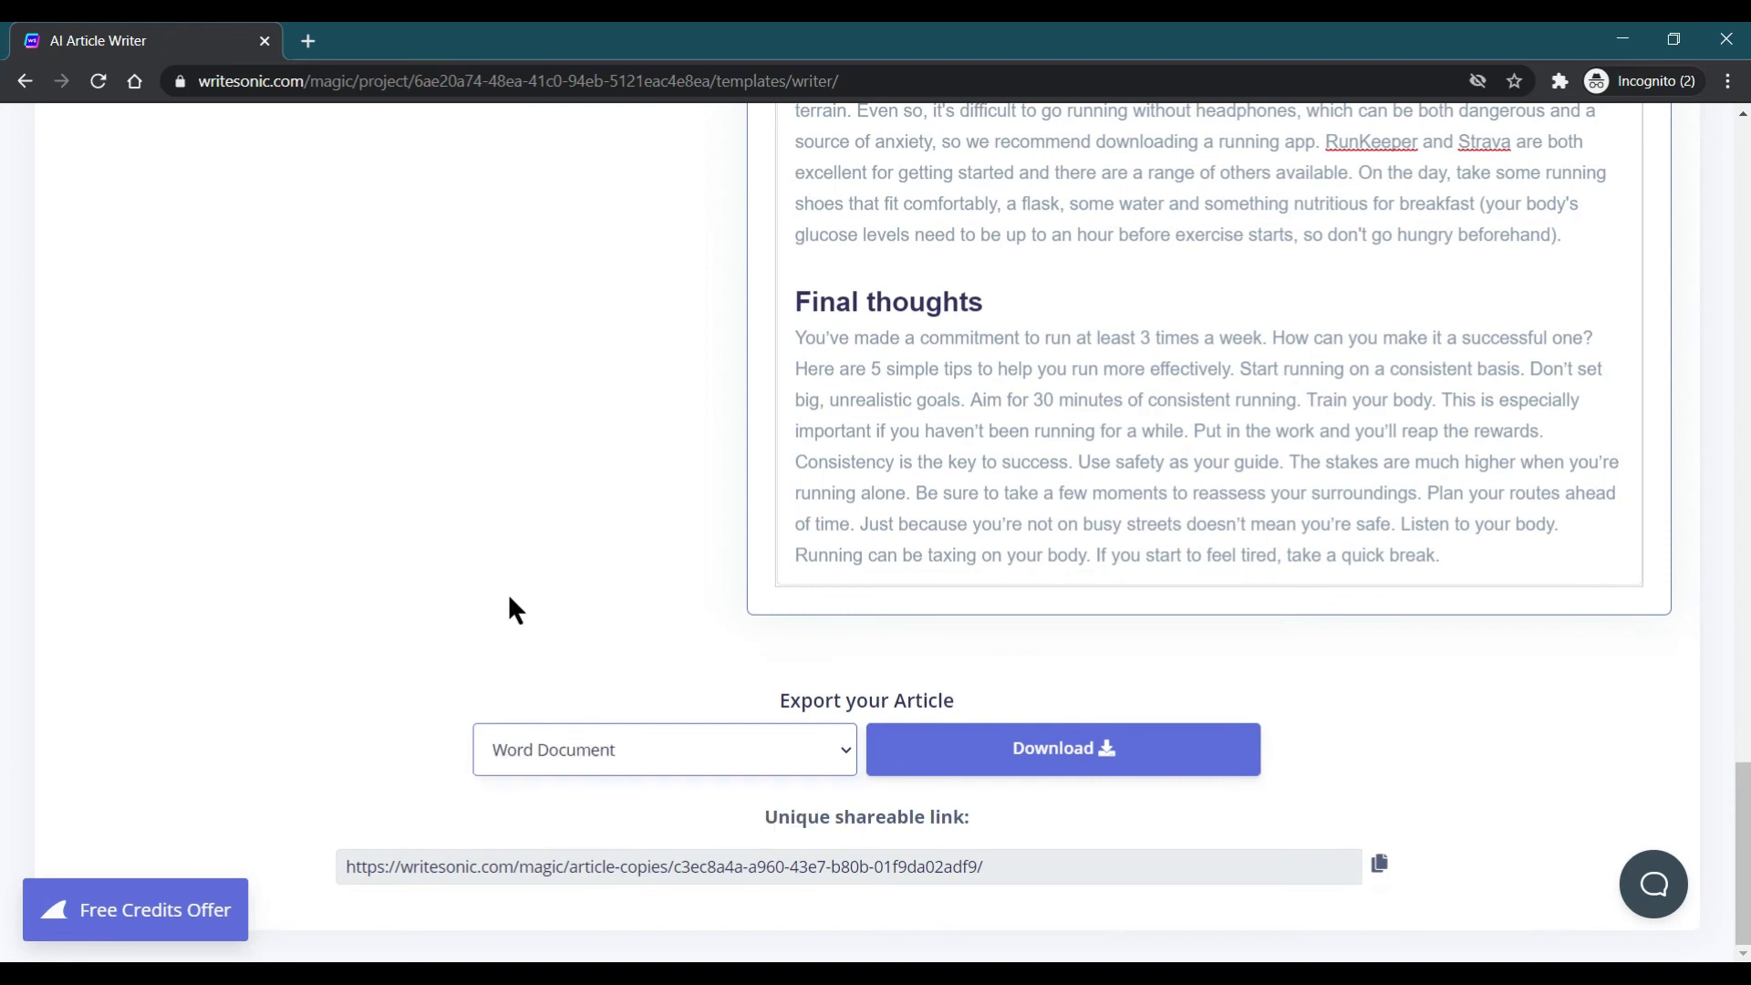
{"action": "left_click", "coordinate": [1056, 757]}
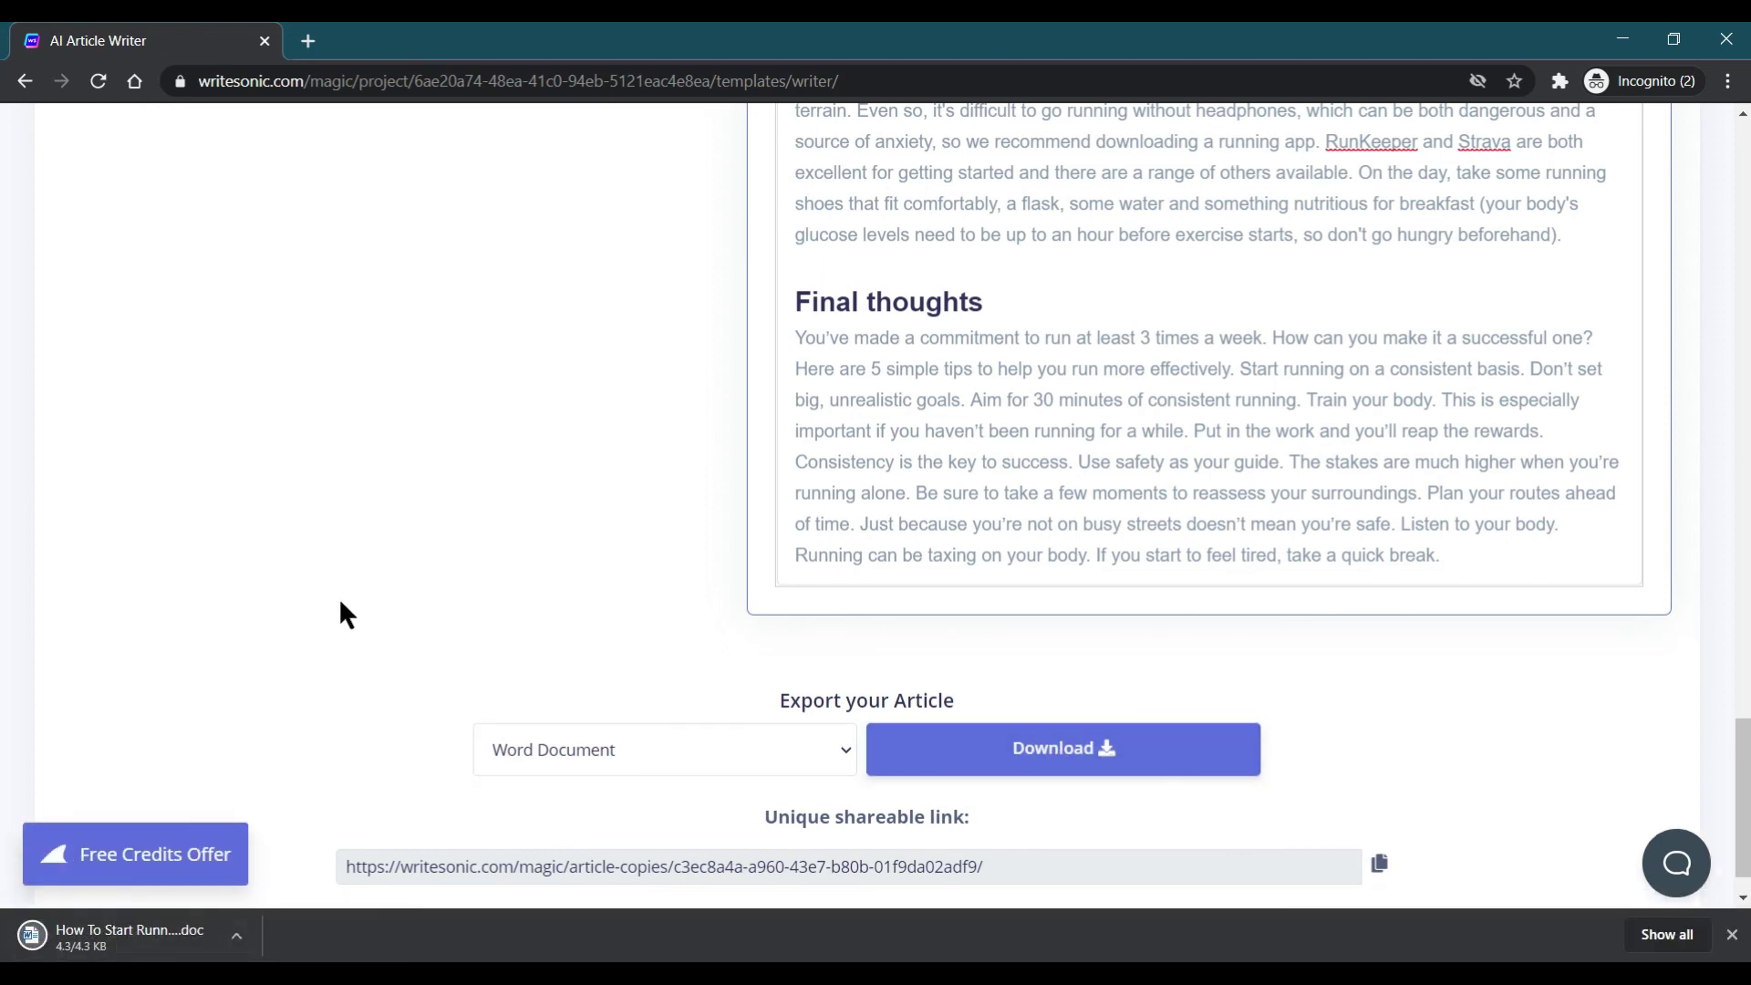
{"action": "scroll", "coordinate": [340, 603], "scroll_direction": "up", "scroll_amount": 15}
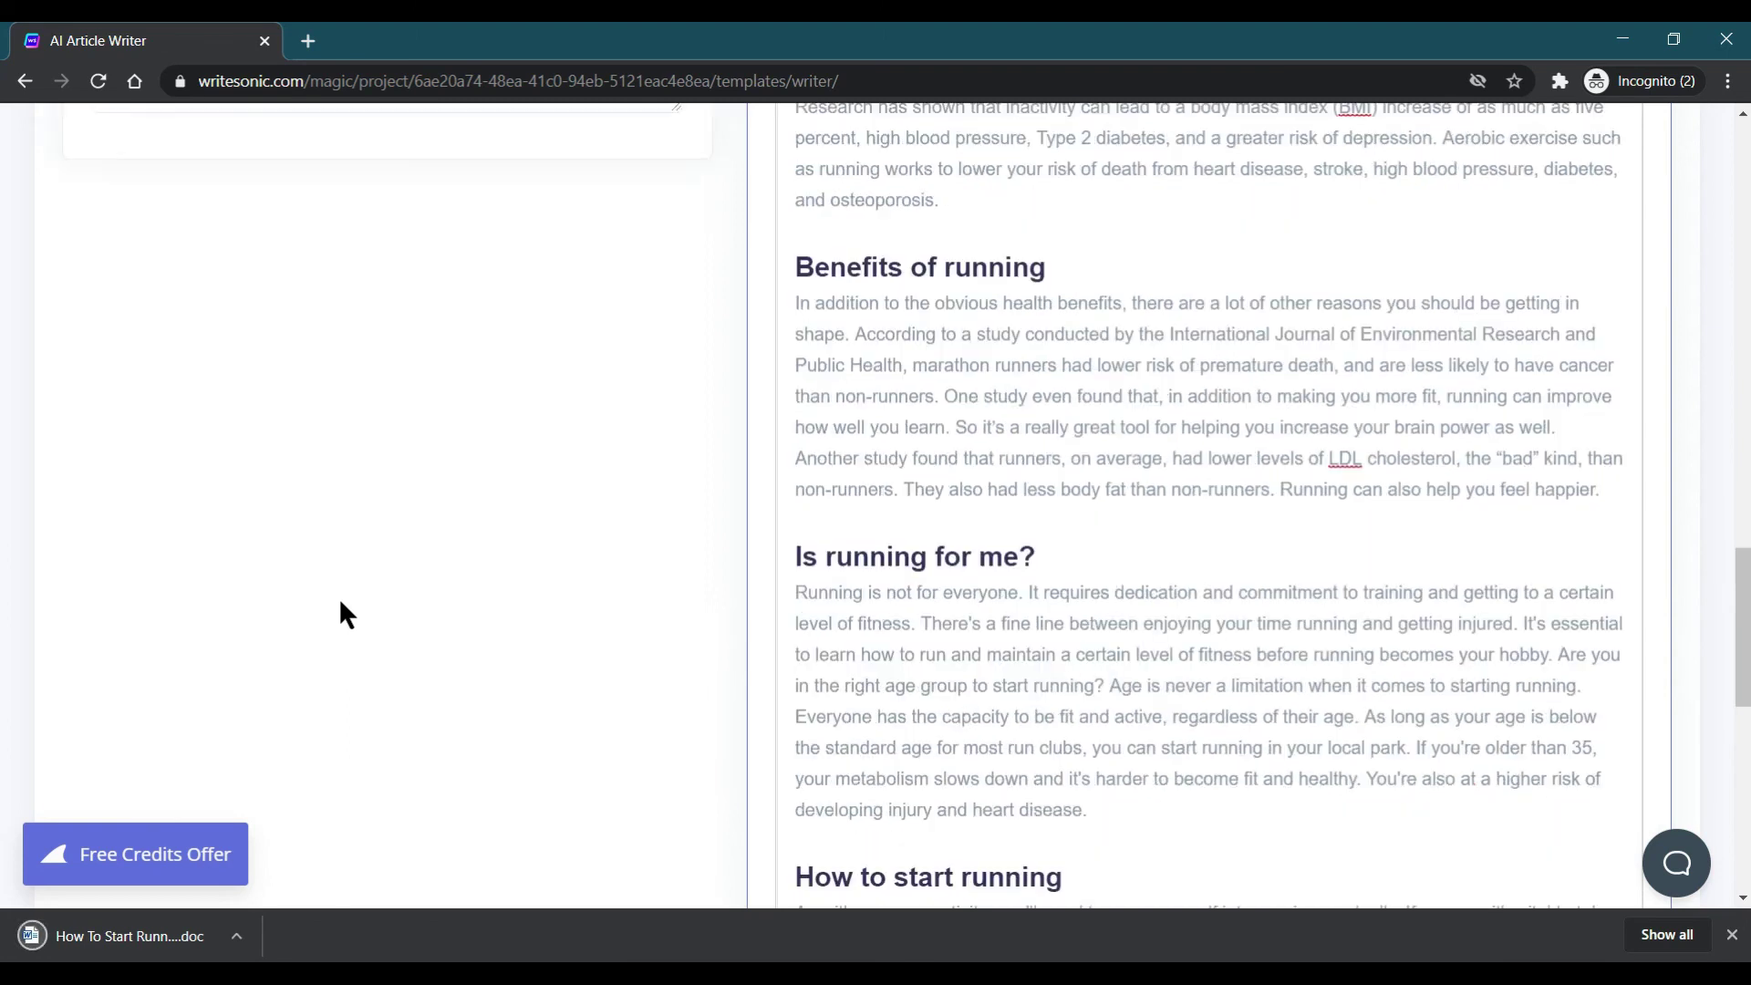
{"action": "scroll", "coordinate": [340, 603], "scroll_direction": "up", "scroll_amount": 10}
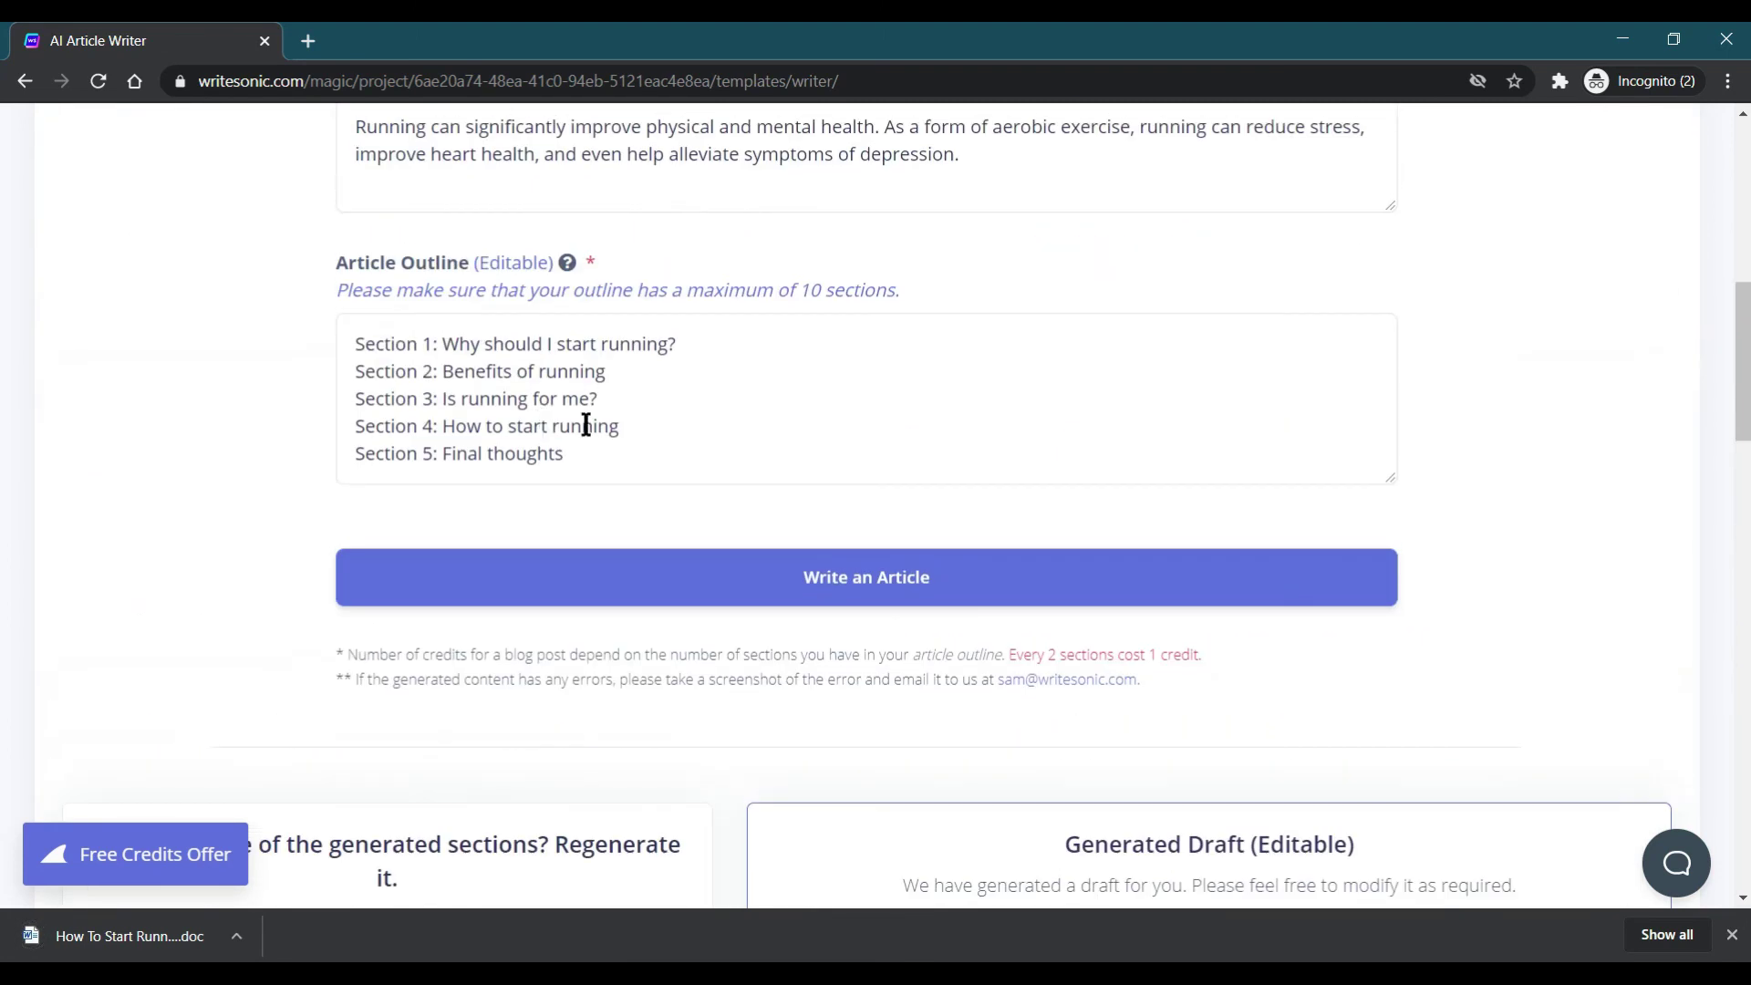
{"action": "scroll", "coordinate": [676, 479], "scroll_direction": "down", "scroll_amount": 9}
{"action": "scroll", "coordinate": [709, 489], "scroll_direction": "up", "scroll_amount": 3}
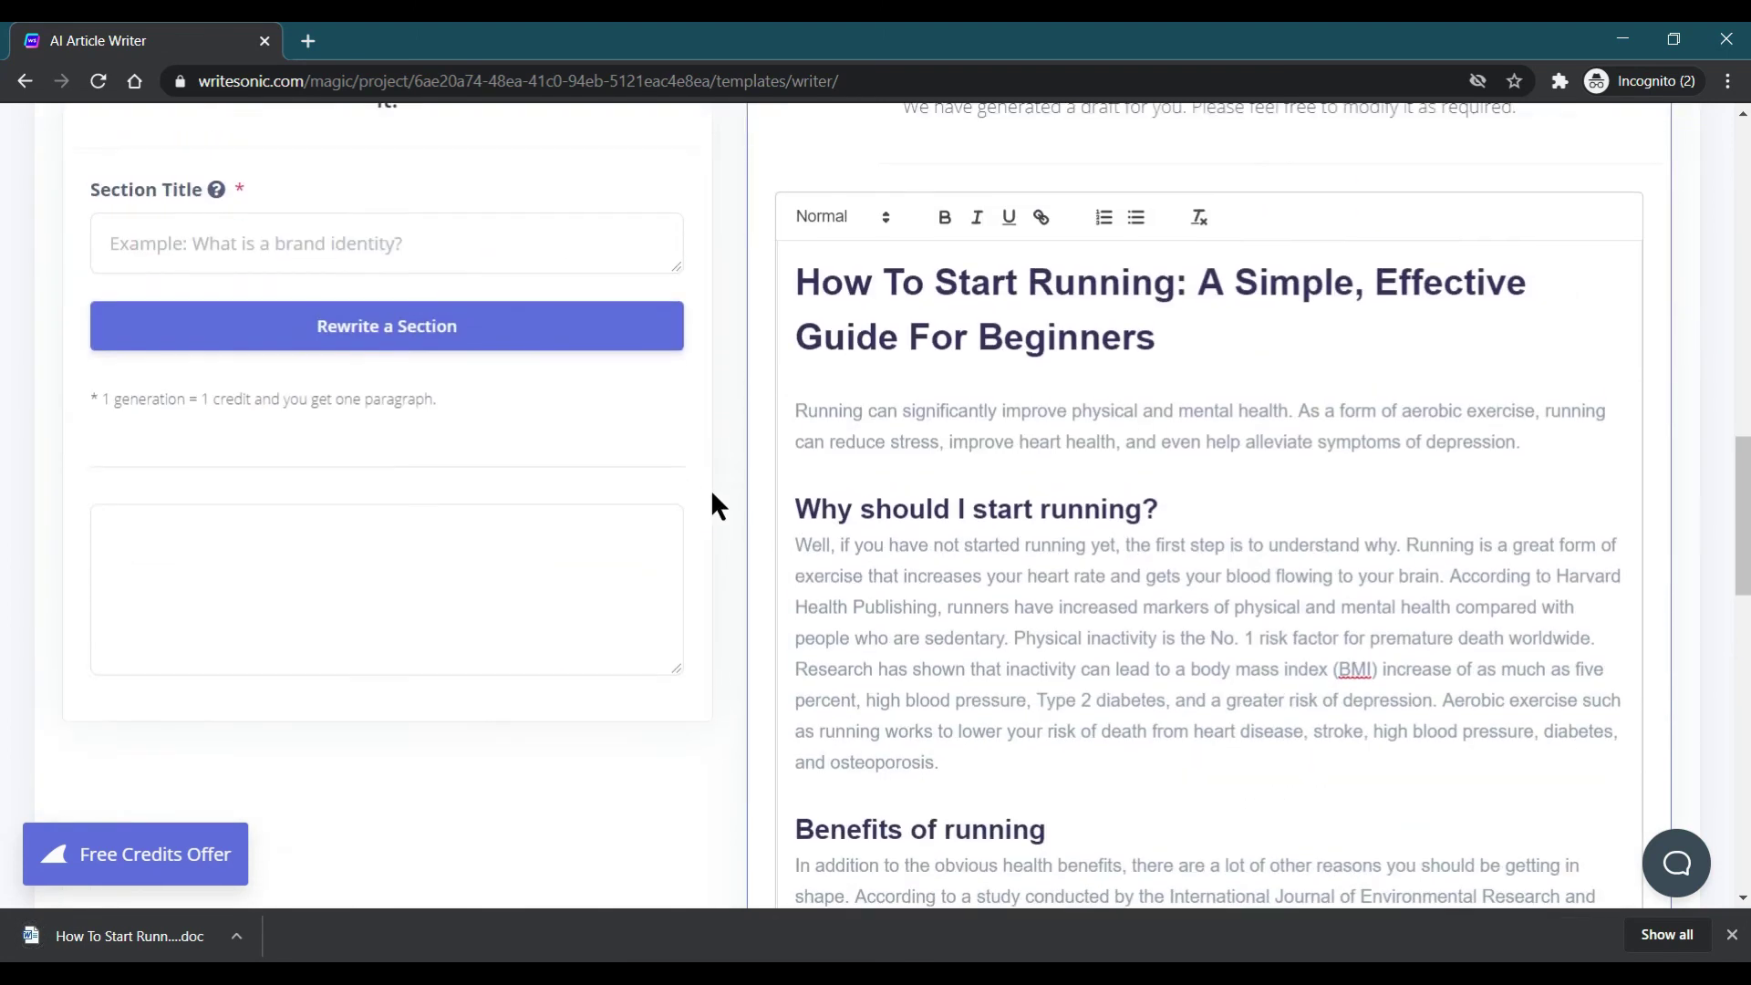
{"action": "scroll", "coordinate": [712, 497], "scroll_direction": "down", "scroll_amount": 2}
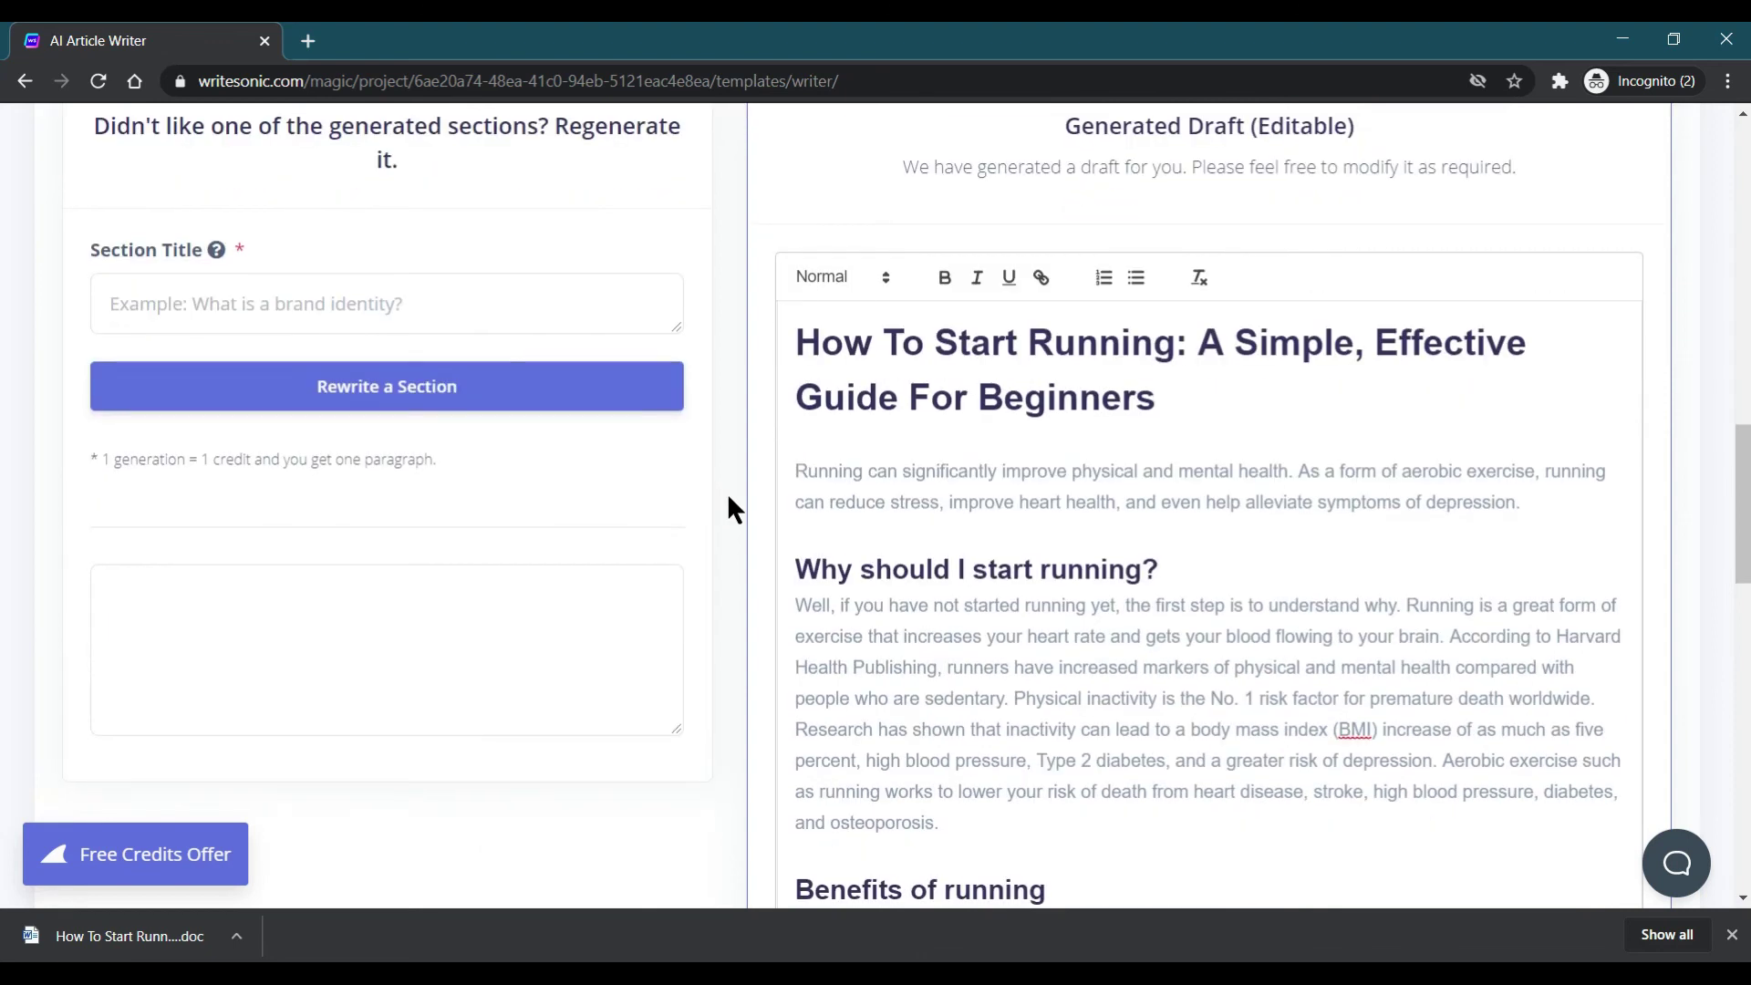
{"action": "scroll", "coordinate": [729, 502], "scroll_direction": "up", "scroll_amount": 7}
{"action": "scroll", "coordinate": [728, 499], "scroll_direction": "up", "scroll_amount": 10}
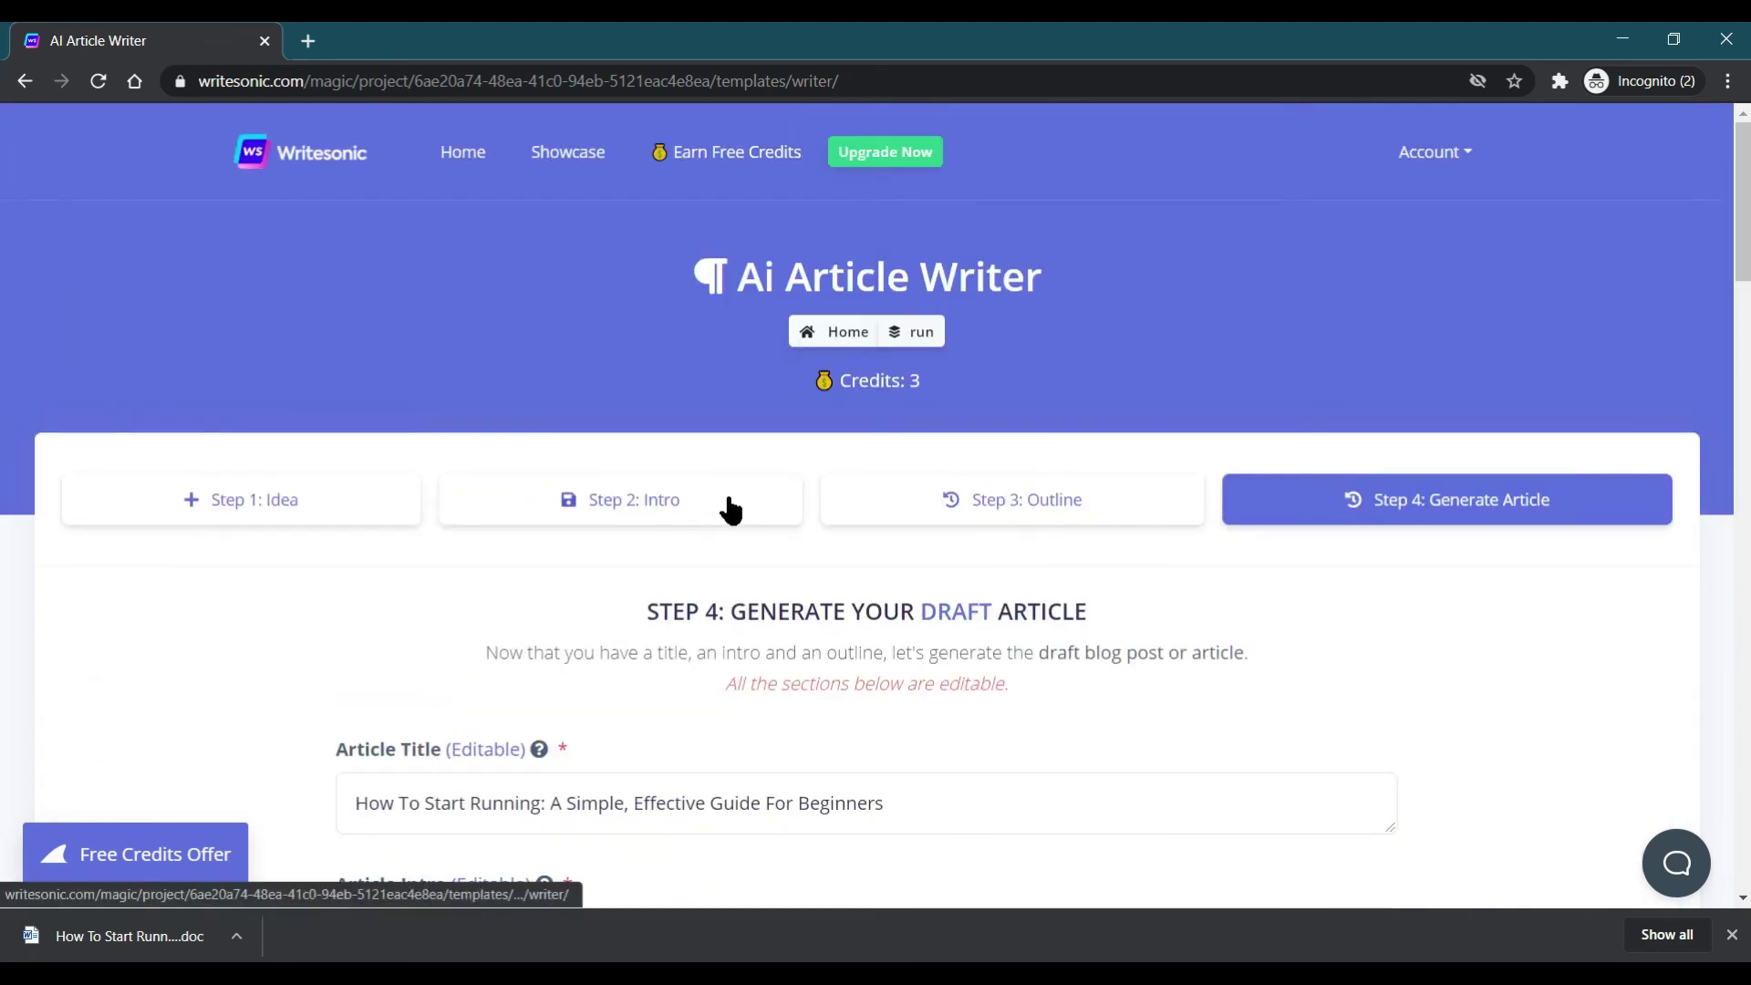